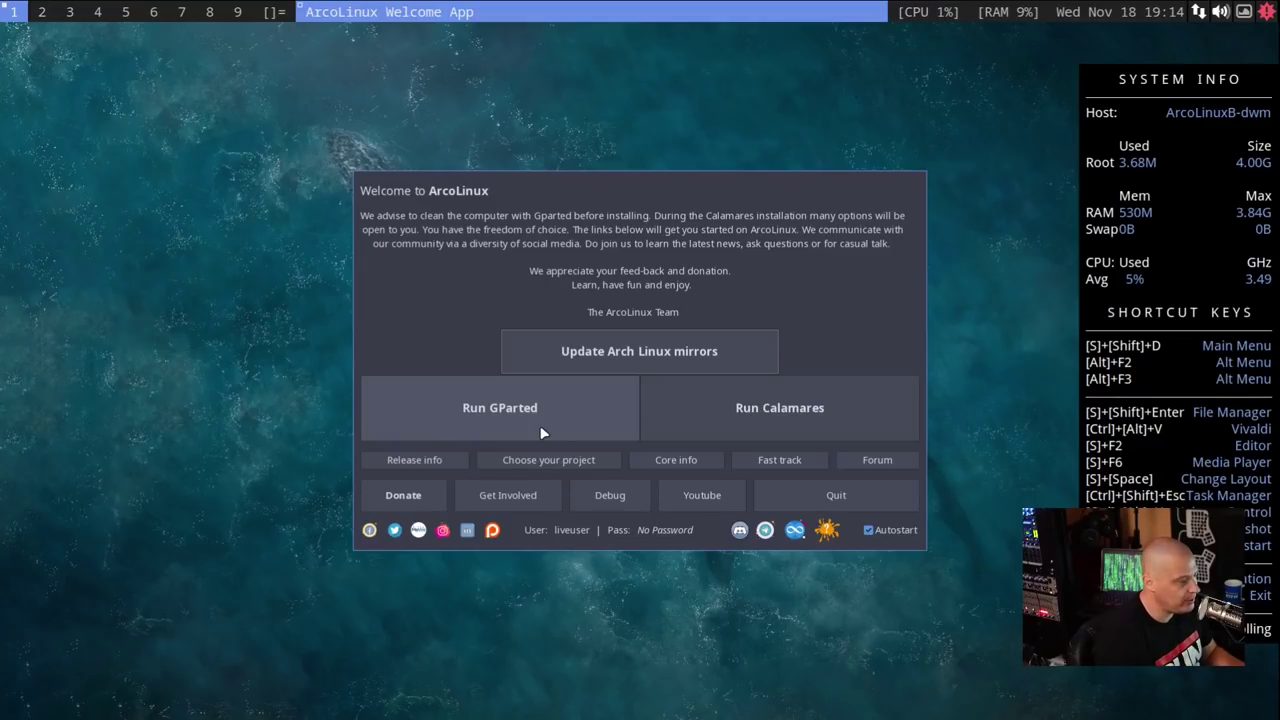
- Launch Calamares and dismiss the leftover ArcoLinux Welcome window, keeping American English
{"action": "left_click", "coordinate": [793, 418]}
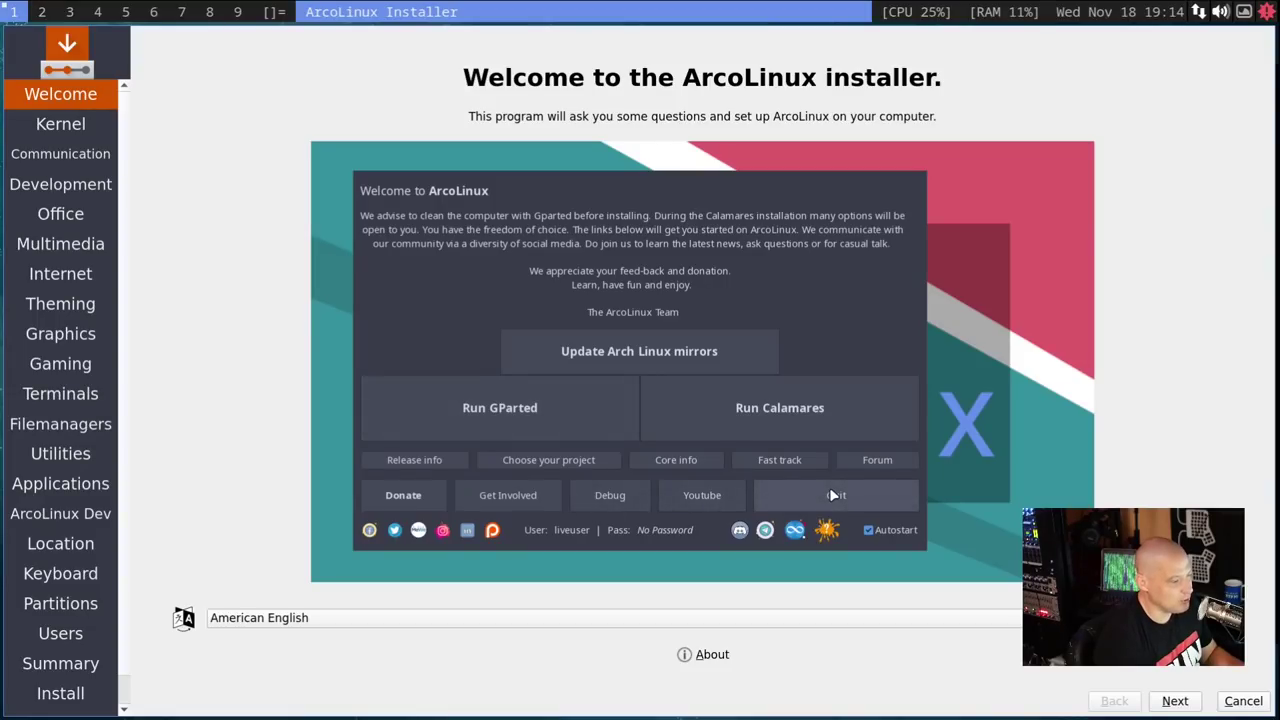
{"action": "left_click", "coordinate": [804, 495]}
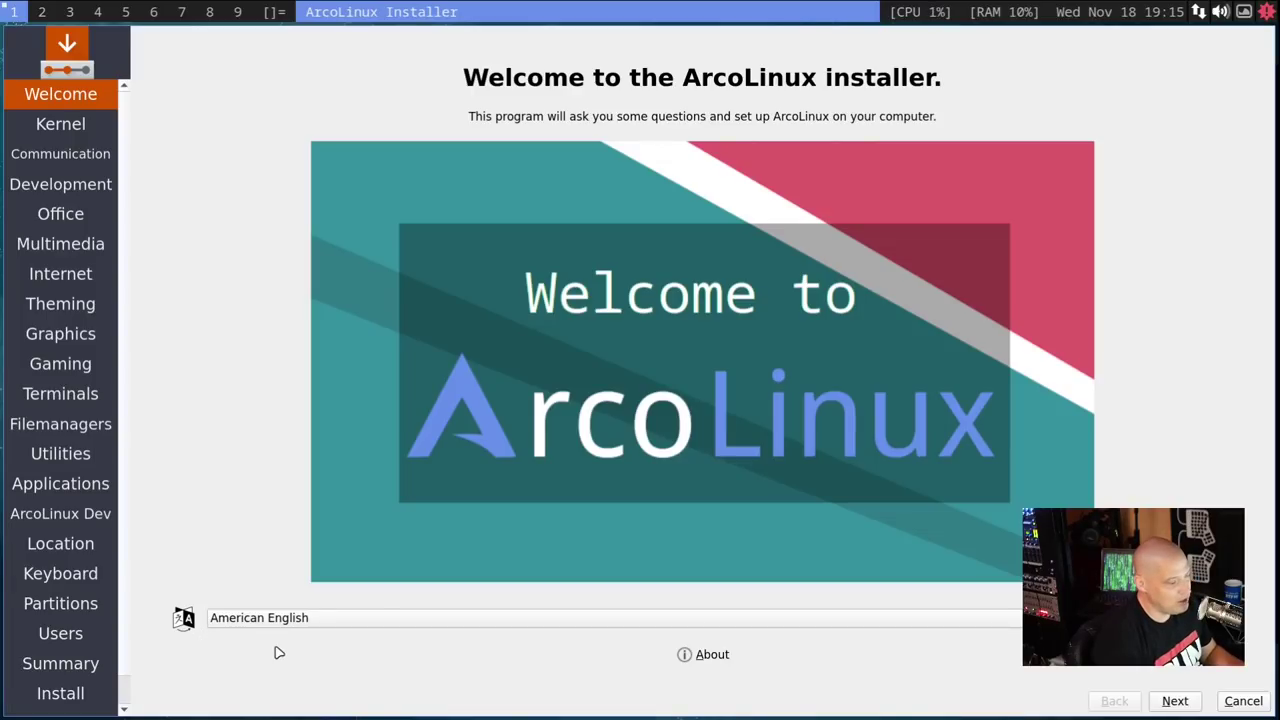
- Pick 'Linux kernel without any nvidia' on the Kernel page and continue to Communication
{"action": "left_click", "coordinate": [1176, 703]}
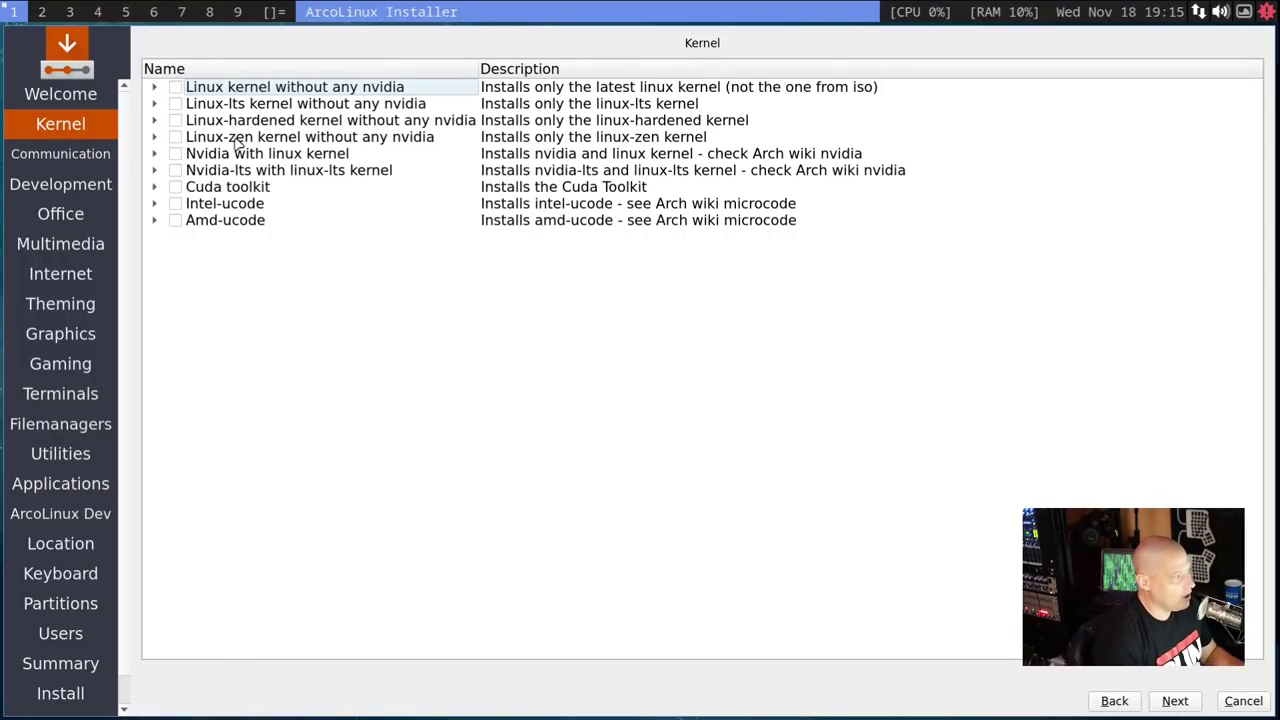
{"action": "left_click", "coordinate": [177, 88]}
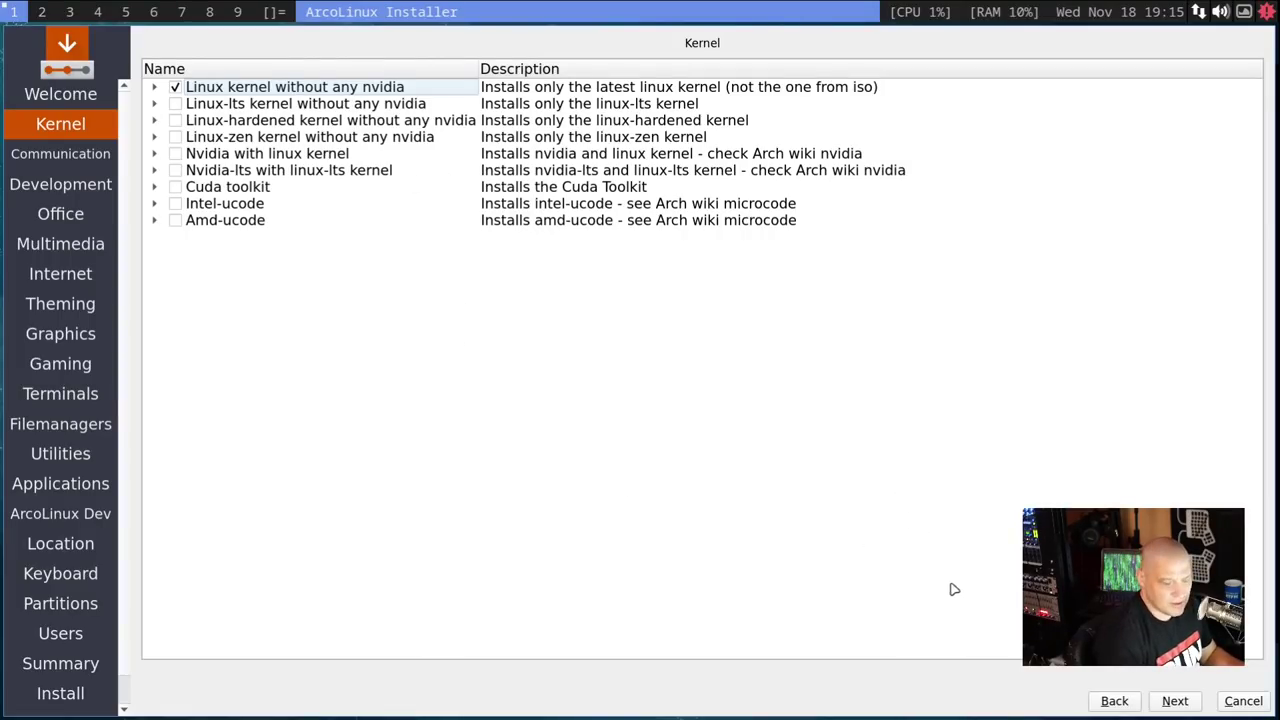
{"action": "left_click", "coordinate": [1163, 707]}
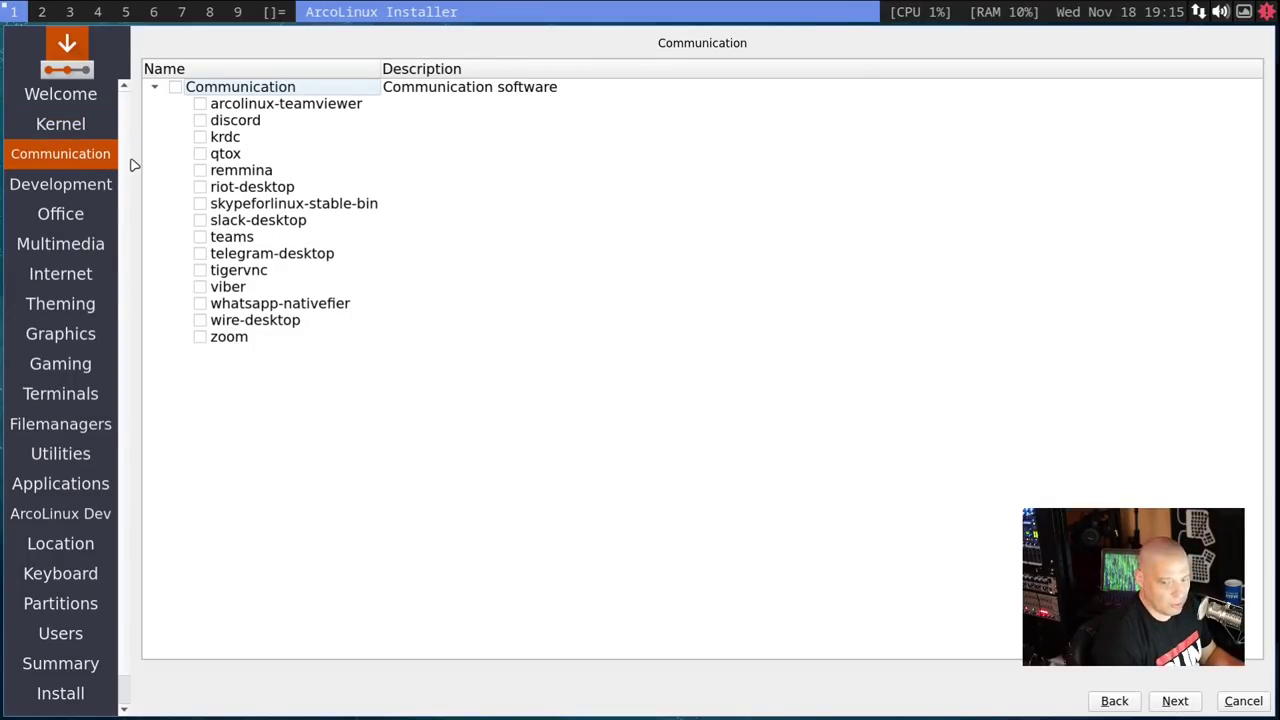
- Leave discord, remmina and riot-desktop unticked, with no Communication apps, and continue to Development
{"action": "left_click", "coordinate": [201, 120]}
{"action": "left_click", "coordinate": [200, 171]}
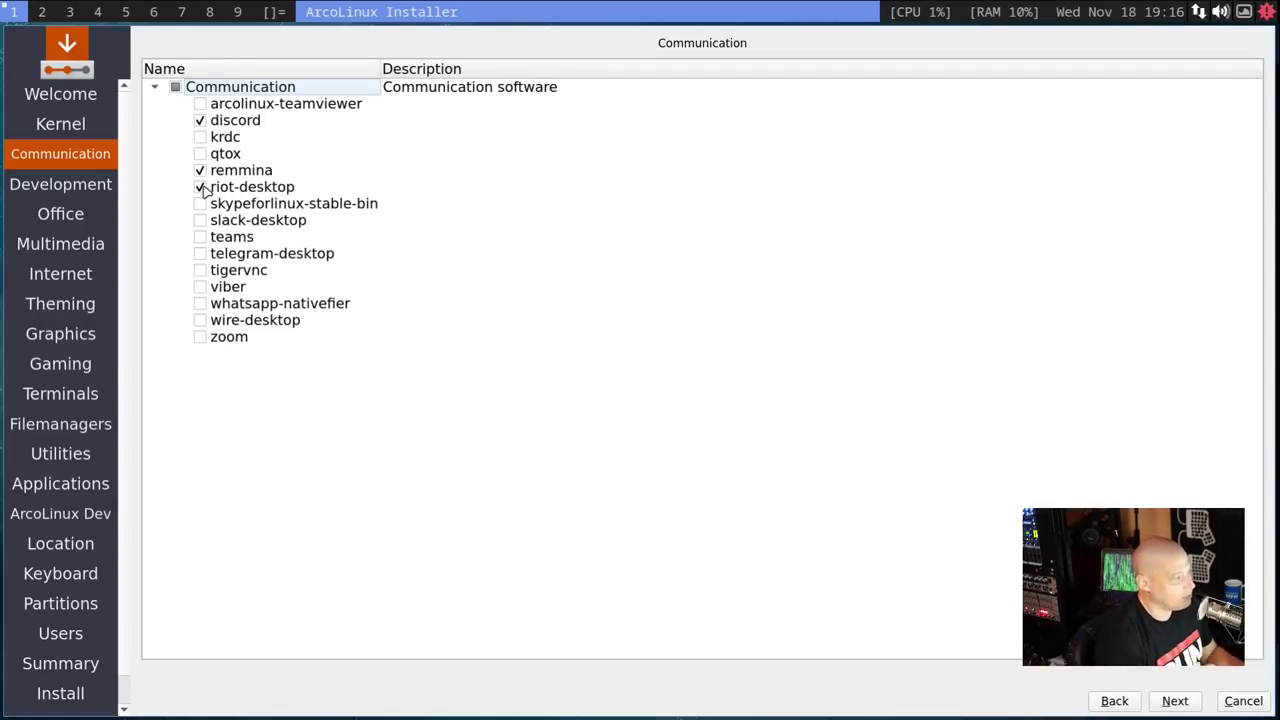
{"action": "left_click", "coordinate": [200, 187]}
{"action": "left_click", "coordinate": [200, 170]}
{"action": "left_click", "coordinate": [200, 120]}
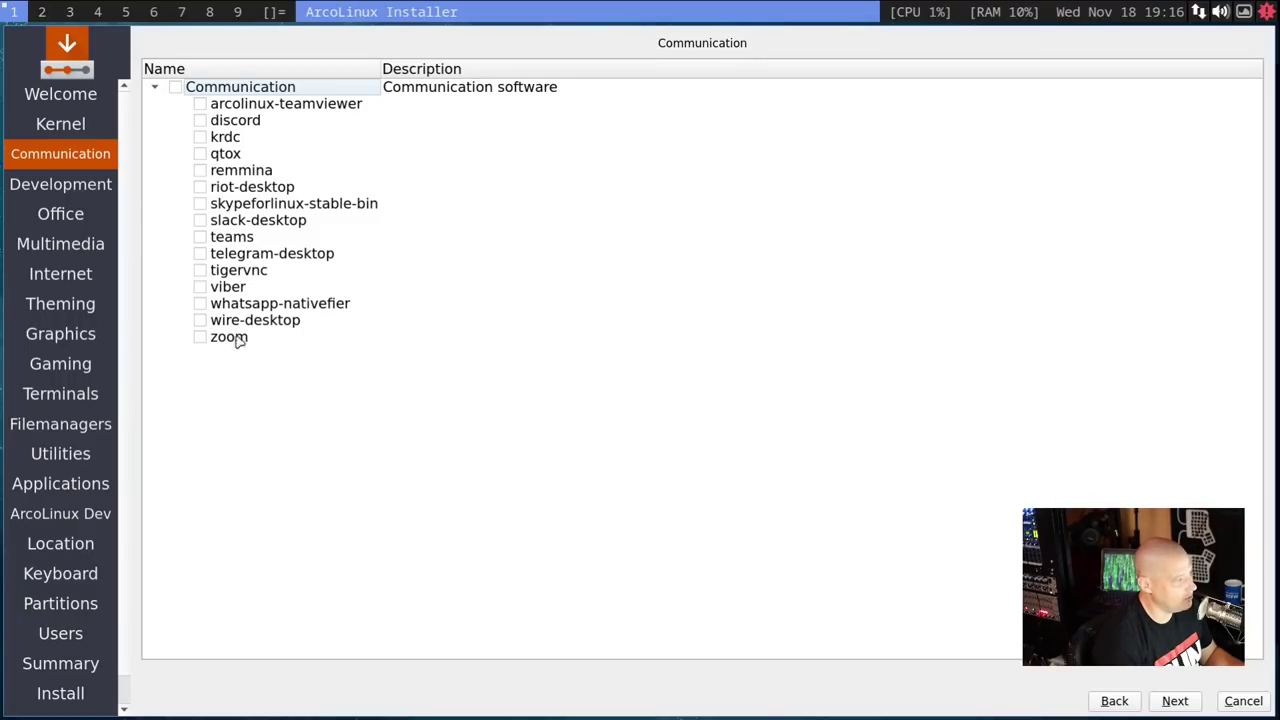
{"action": "left_click", "coordinate": [1175, 700]}
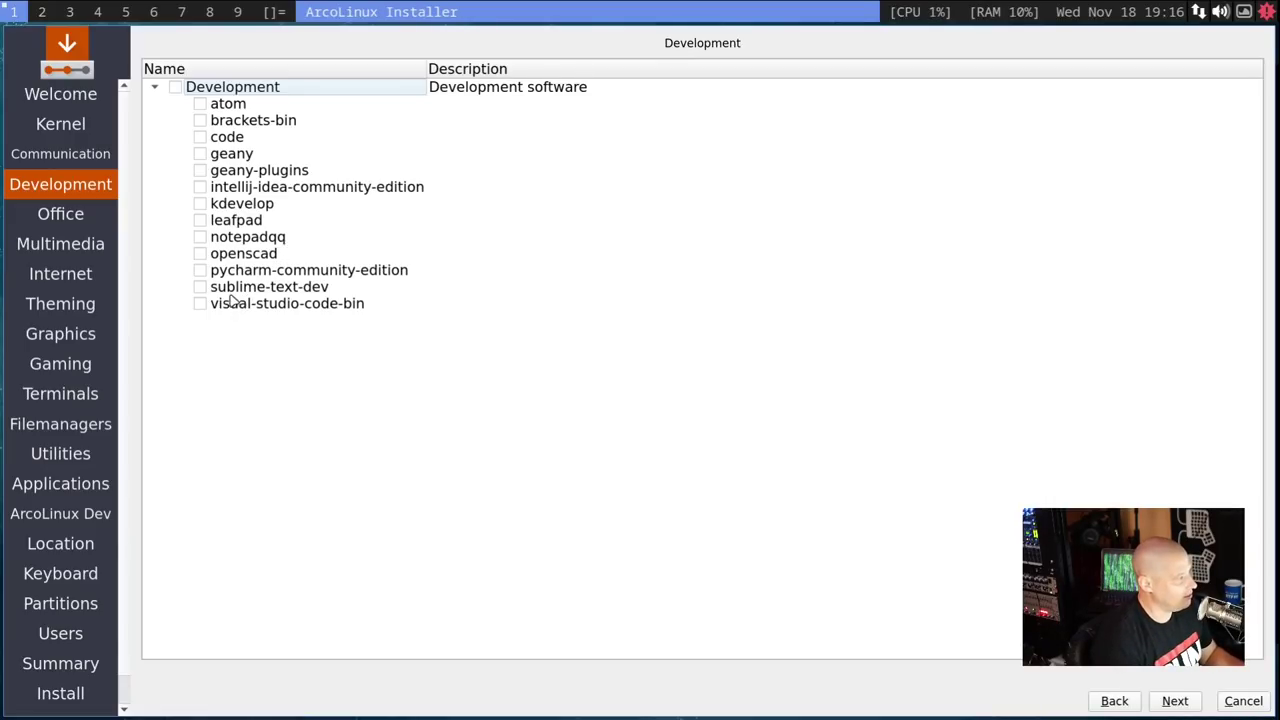
- Tick notepadqq under Development, then skip the Office list to reach Multimedia
{"action": "left_click", "coordinate": [200, 237]}
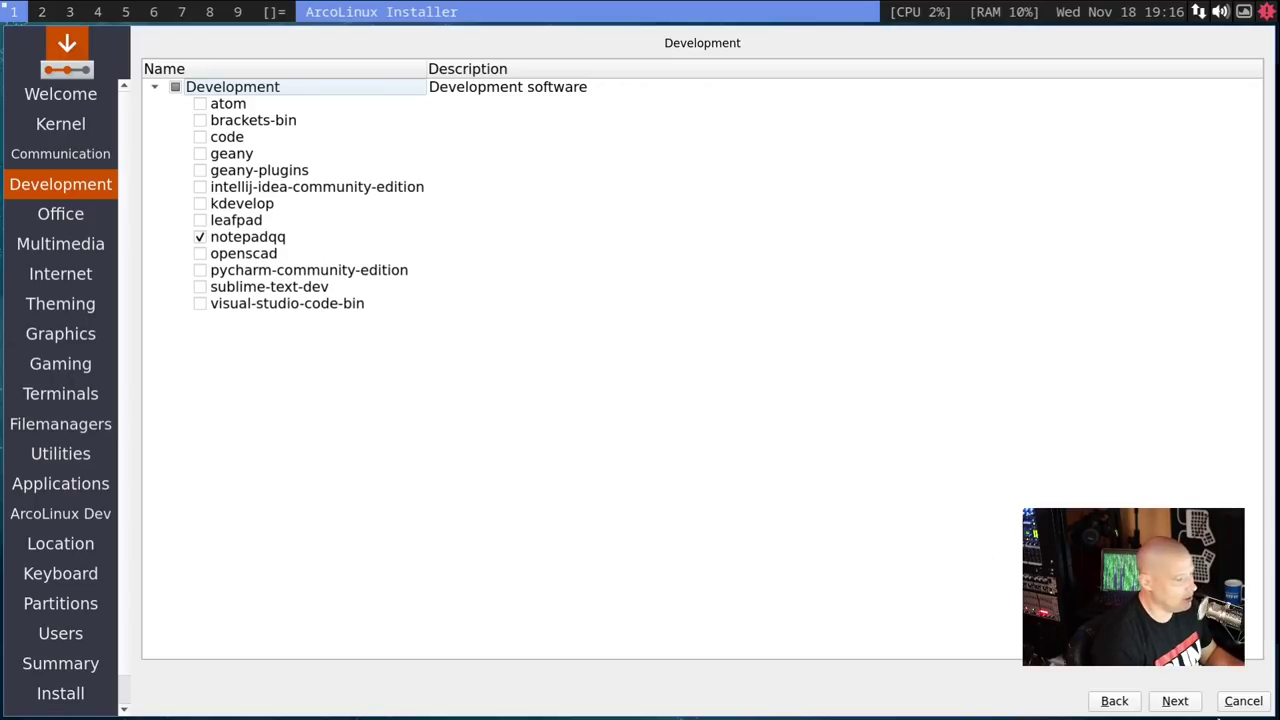
{"action": "left_click", "coordinate": [1186, 703]}
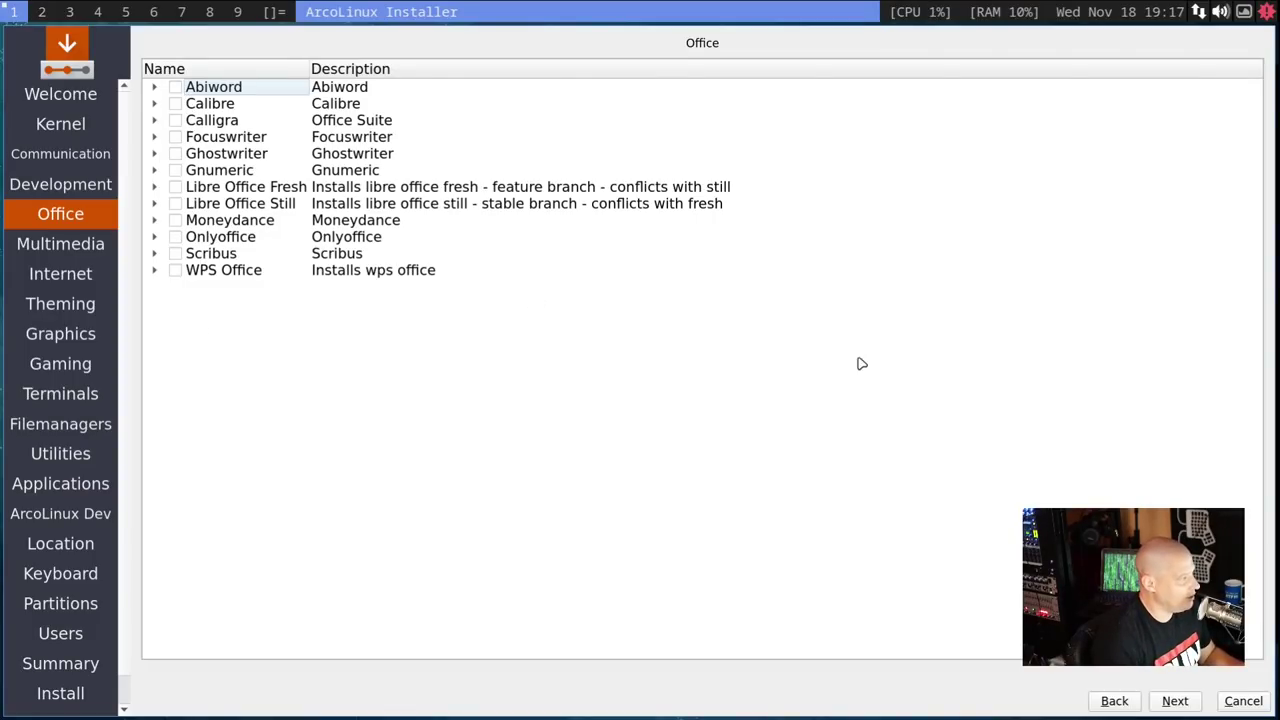
{"action": "left_click", "coordinate": [1176, 702]}
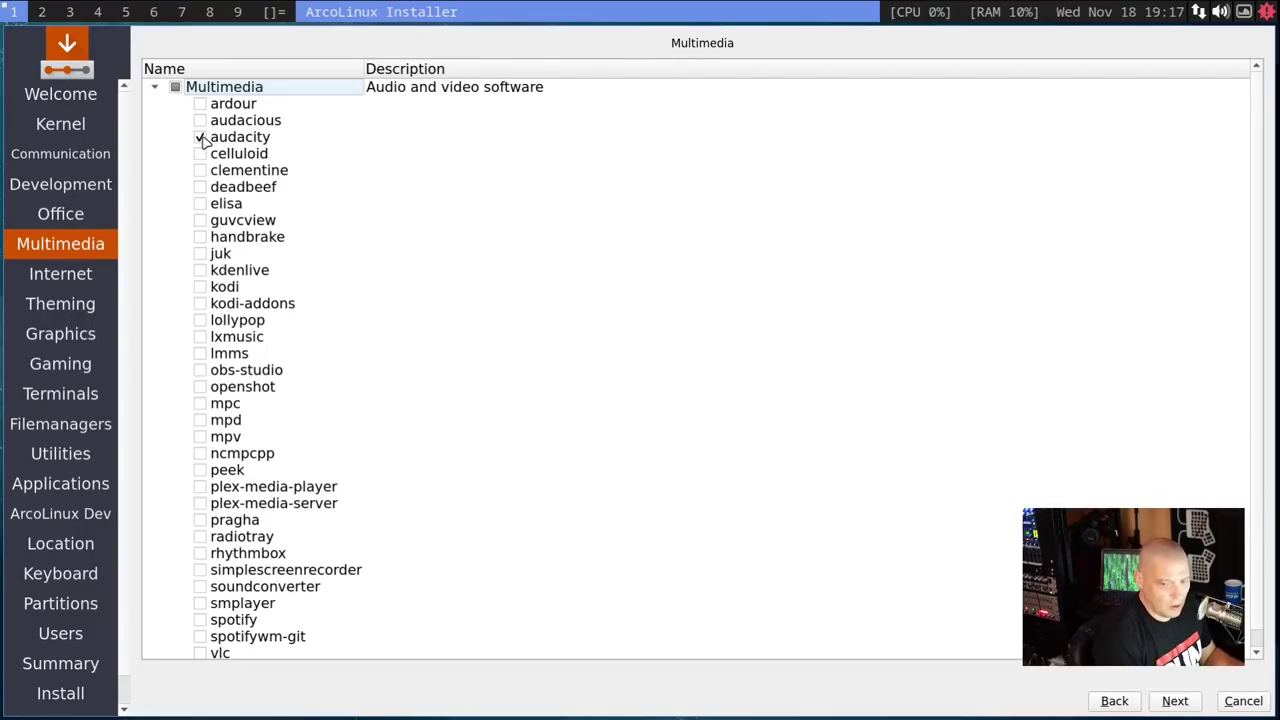
- Tick deadbeef, mpv and vlc, clear audacity, kdenlive and obs-studio, then continue to Internet
{"action": "left_click", "coordinate": [200, 187]}
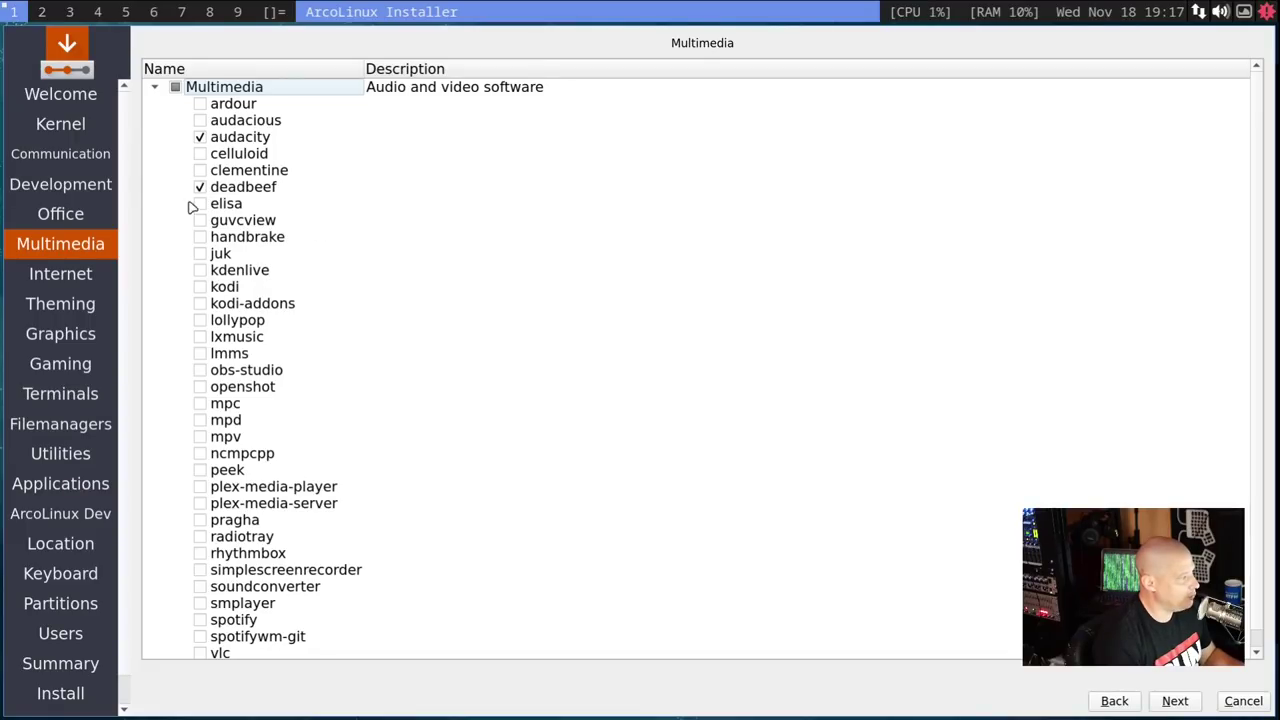
{"action": "left_click", "coordinate": [200, 270]}
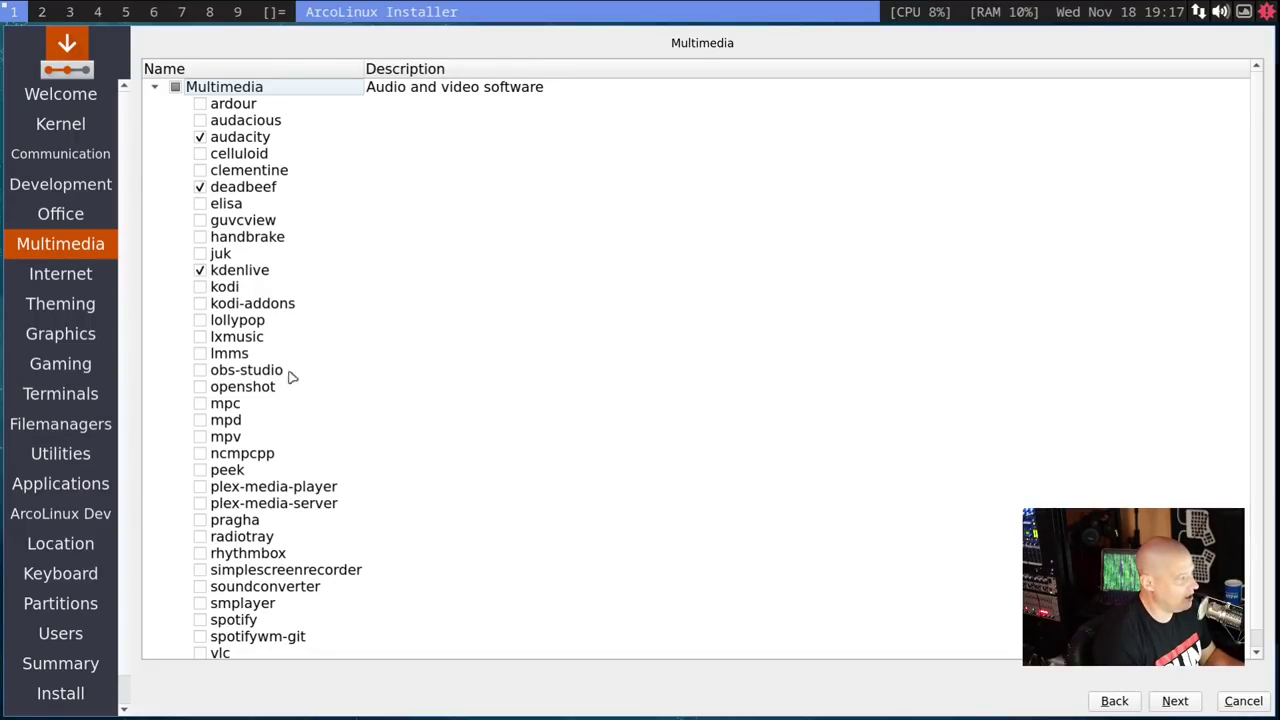
{"action": "left_click", "coordinate": [200, 370]}
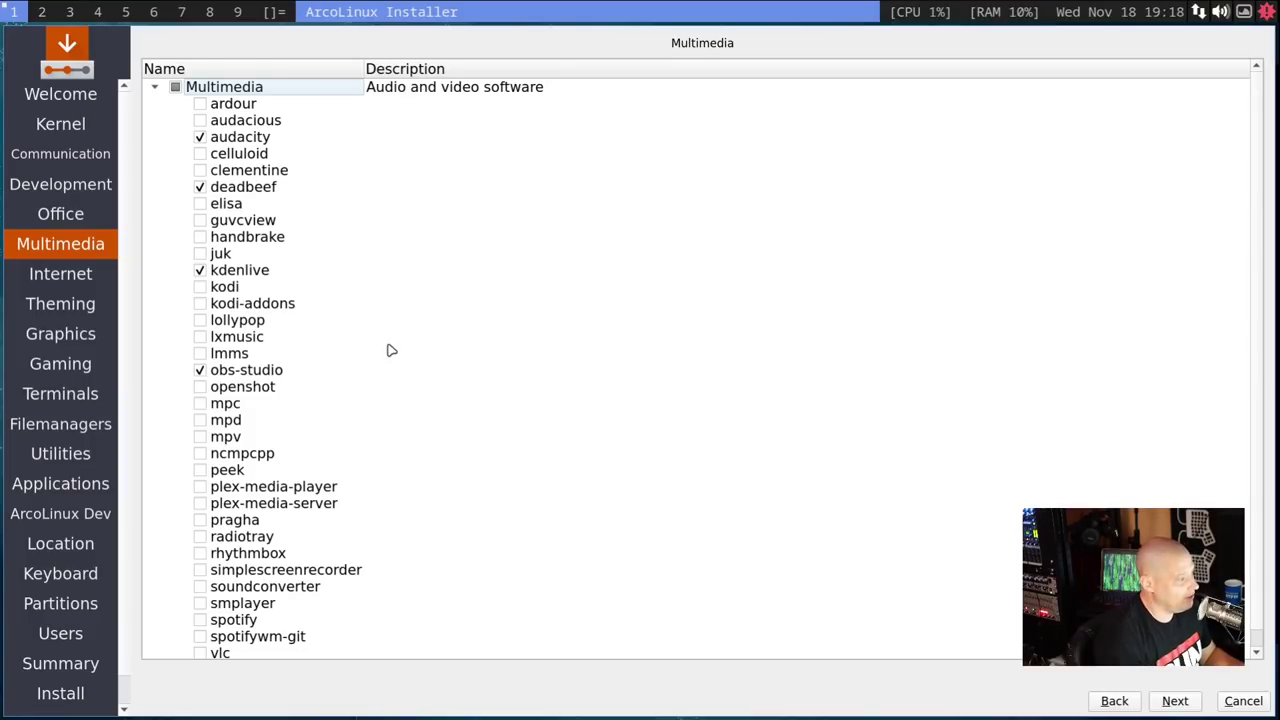
{"action": "scroll", "coordinate": [412, 250], "scroll_direction": "down", "scroll_amount": 1}
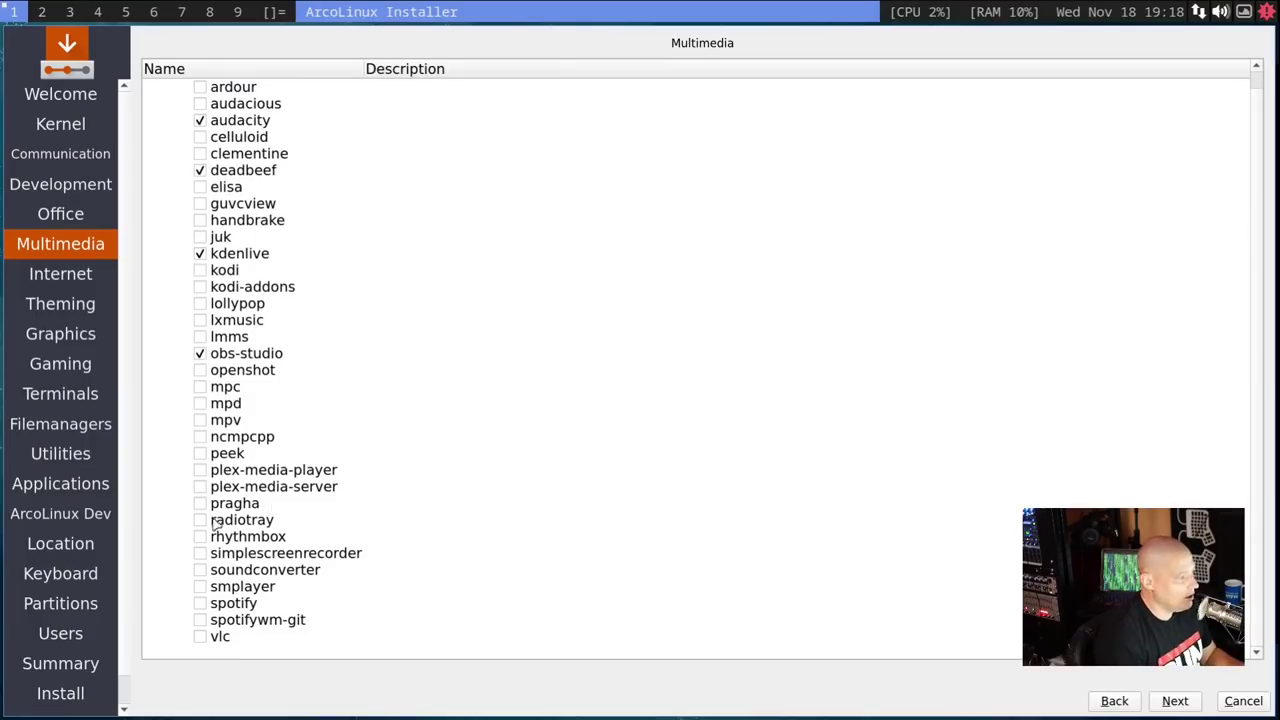
{"action": "left_click", "coordinate": [200, 637]}
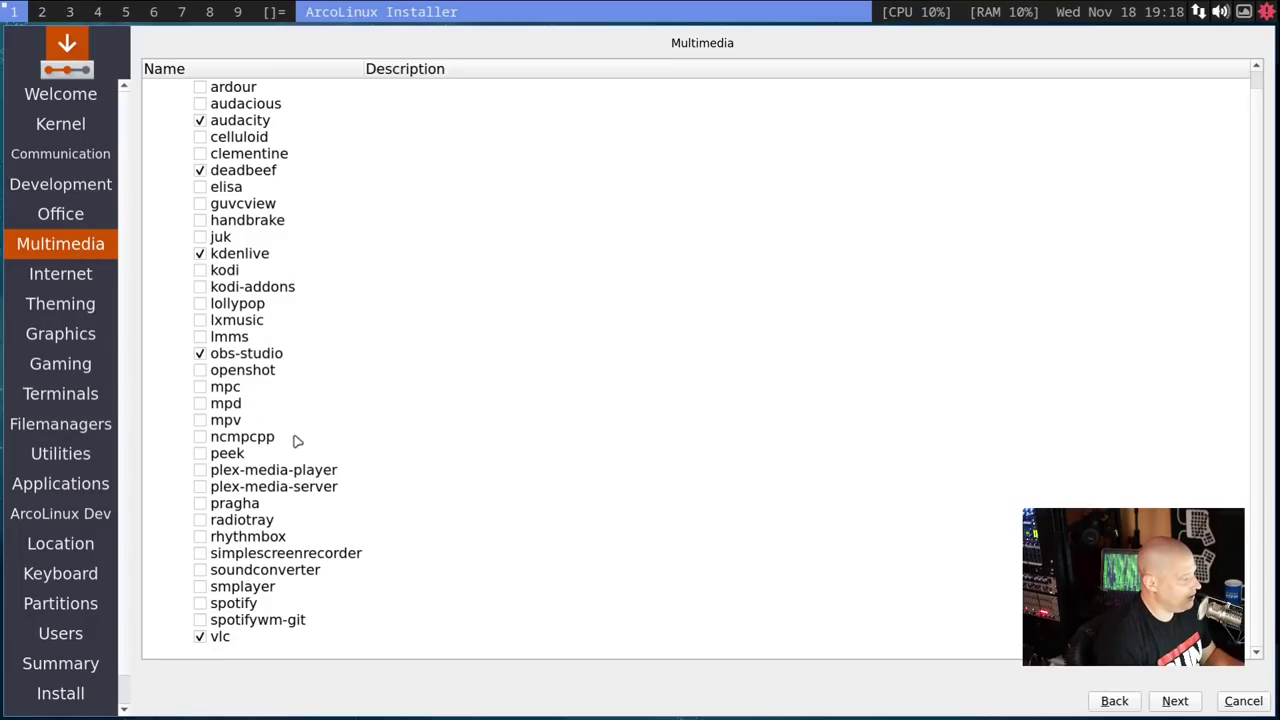
{"action": "left_click", "coordinate": [200, 420]}
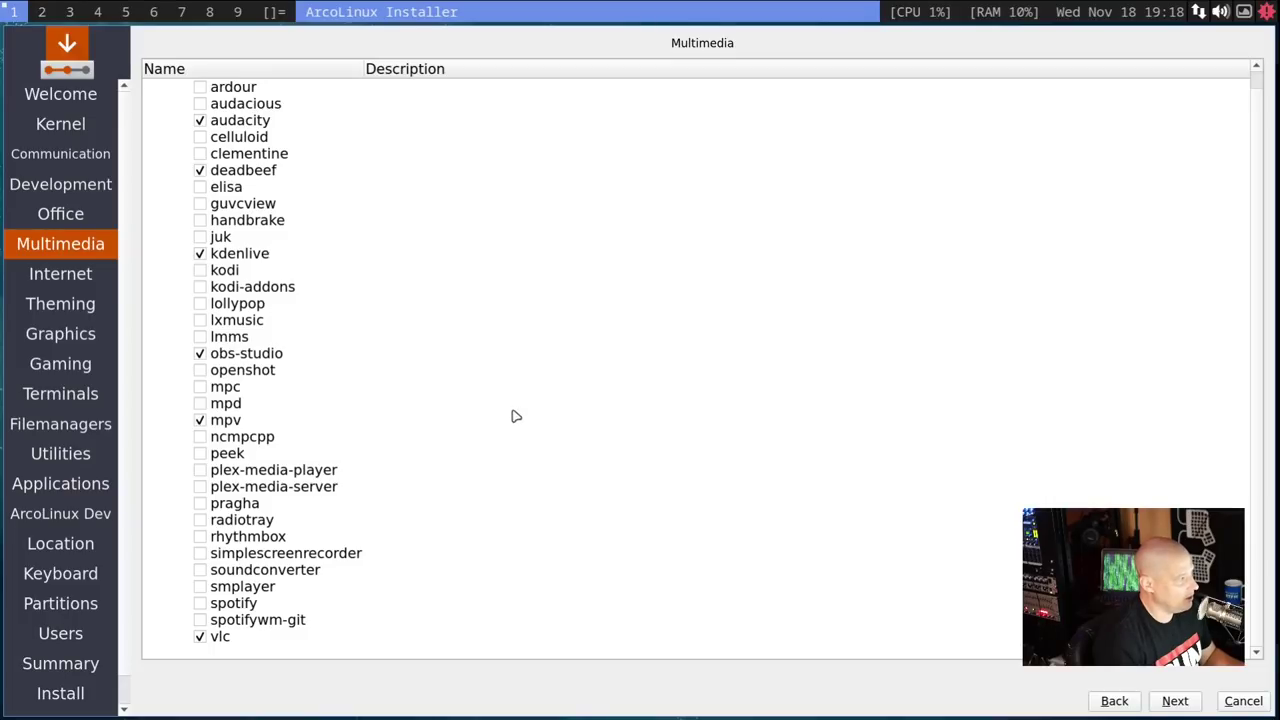
{"action": "left_click", "coordinate": [200, 354]}
{"action": "left_click", "coordinate": [199, 254]}
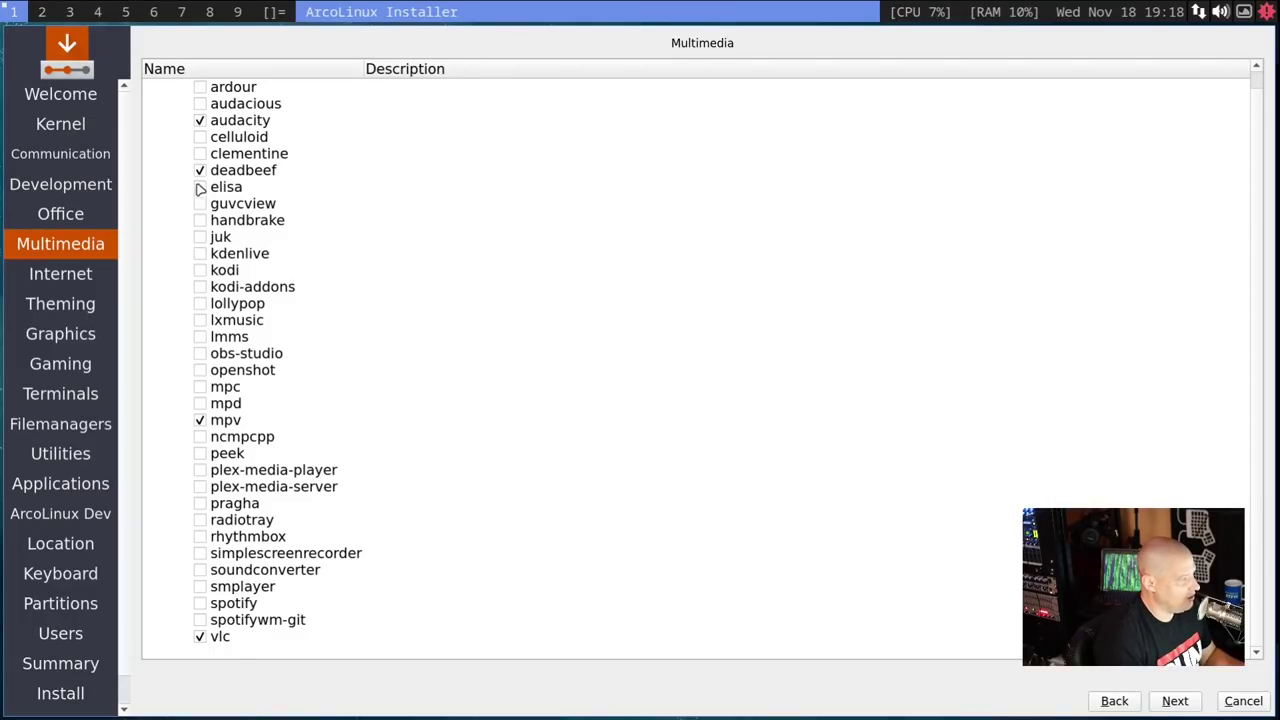
{"action": "left_click", "coordinate": [200, 121]}
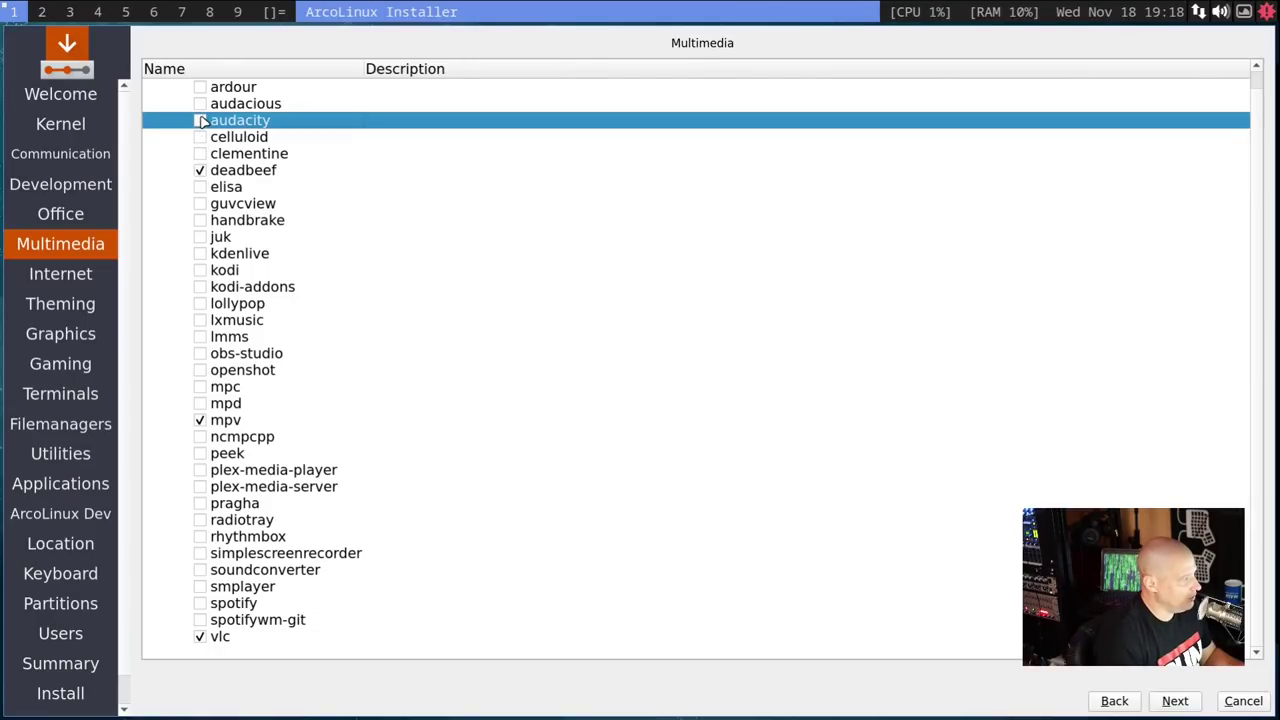
{"action": "scroll", "coordinate": [467, 513], "scroll_direction": "up", "scroll_amount": 1}
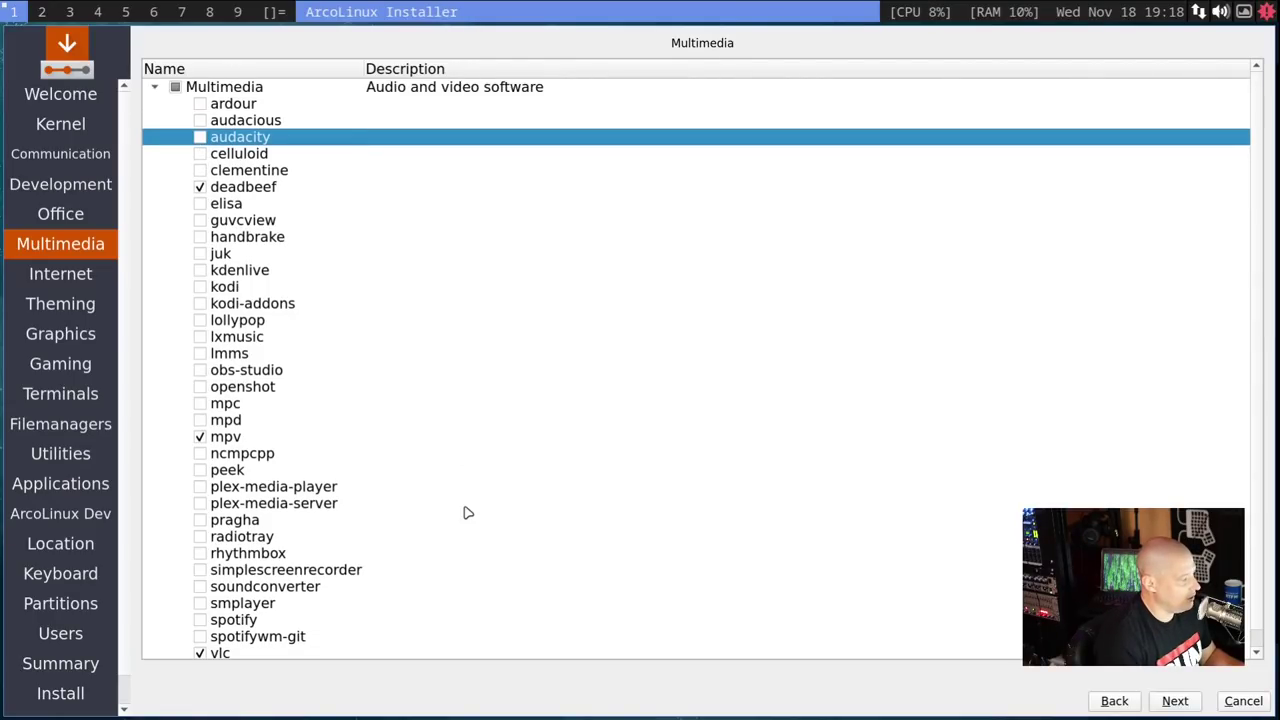
{"action": "scroll", "coordinate": [467, 513], "scroll_direction": "down", "scroll_amount": 1}
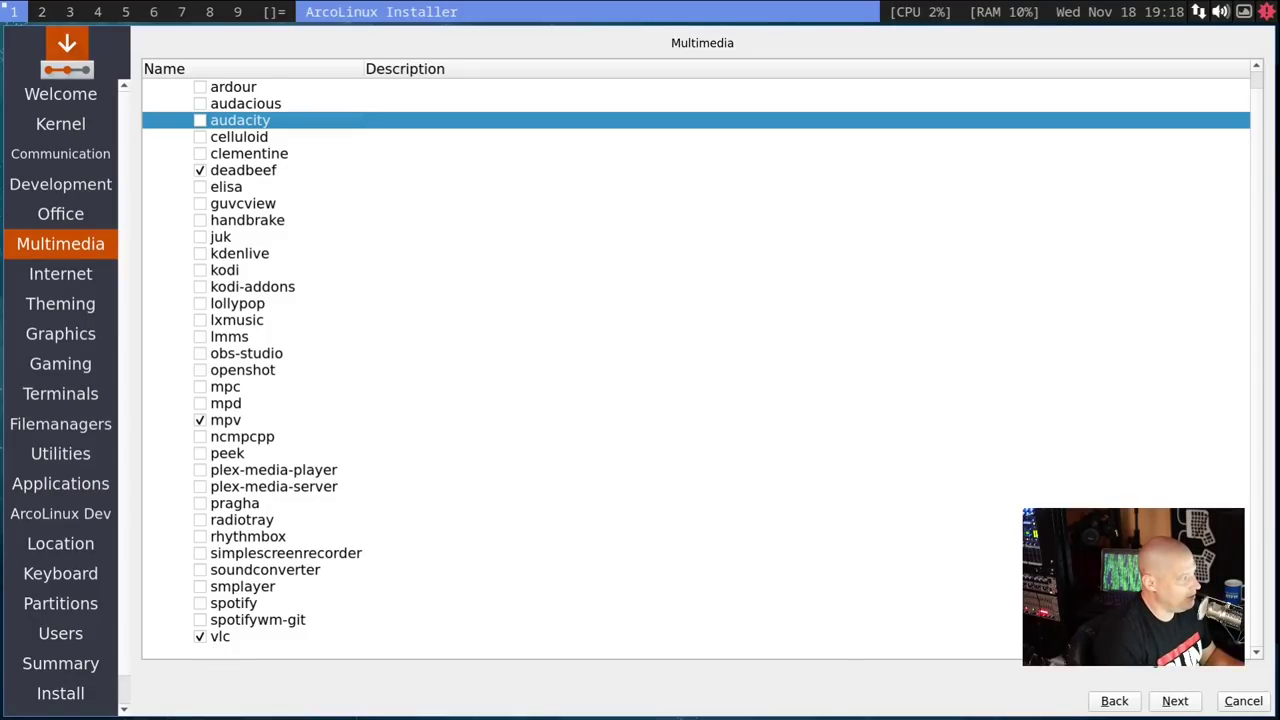
{"action": "left_click", "coordinate": [1168, 701]}
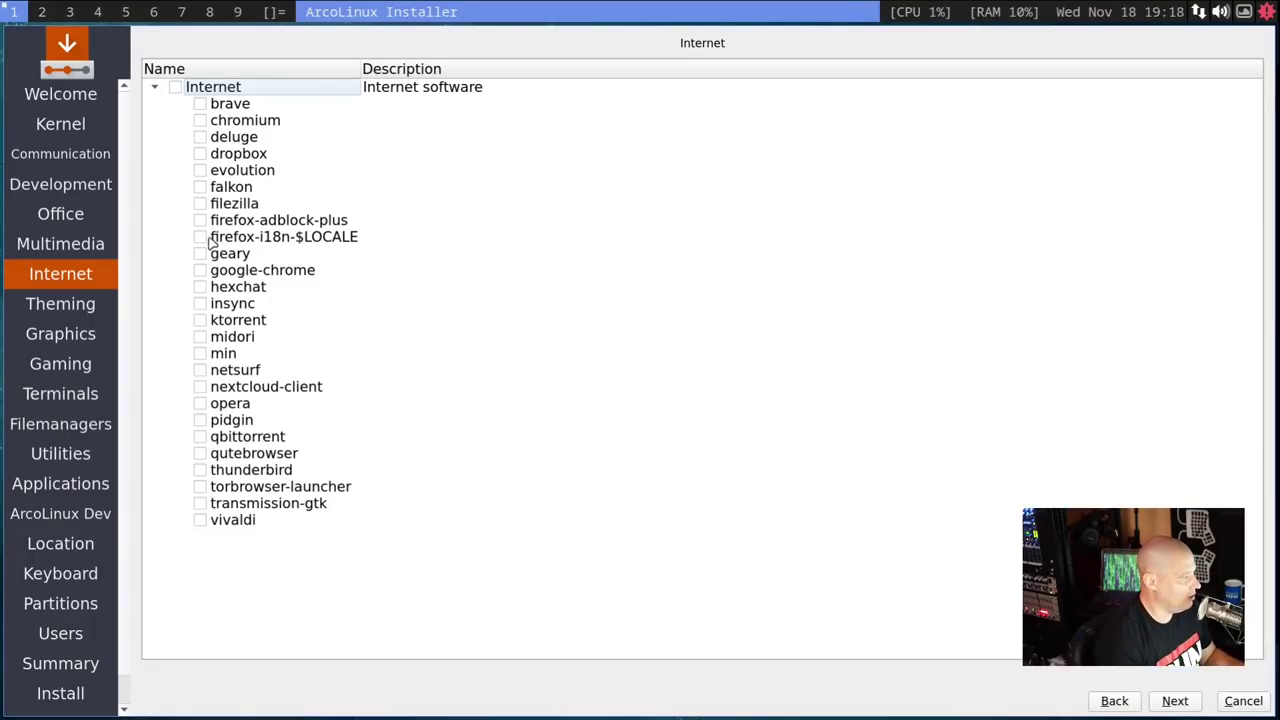
- Leave firefox-i18n-$LOCALE as the only ticked Internet package, with google-chrome unticked
{"action": "left_click", "coordinate": [210, 240]}
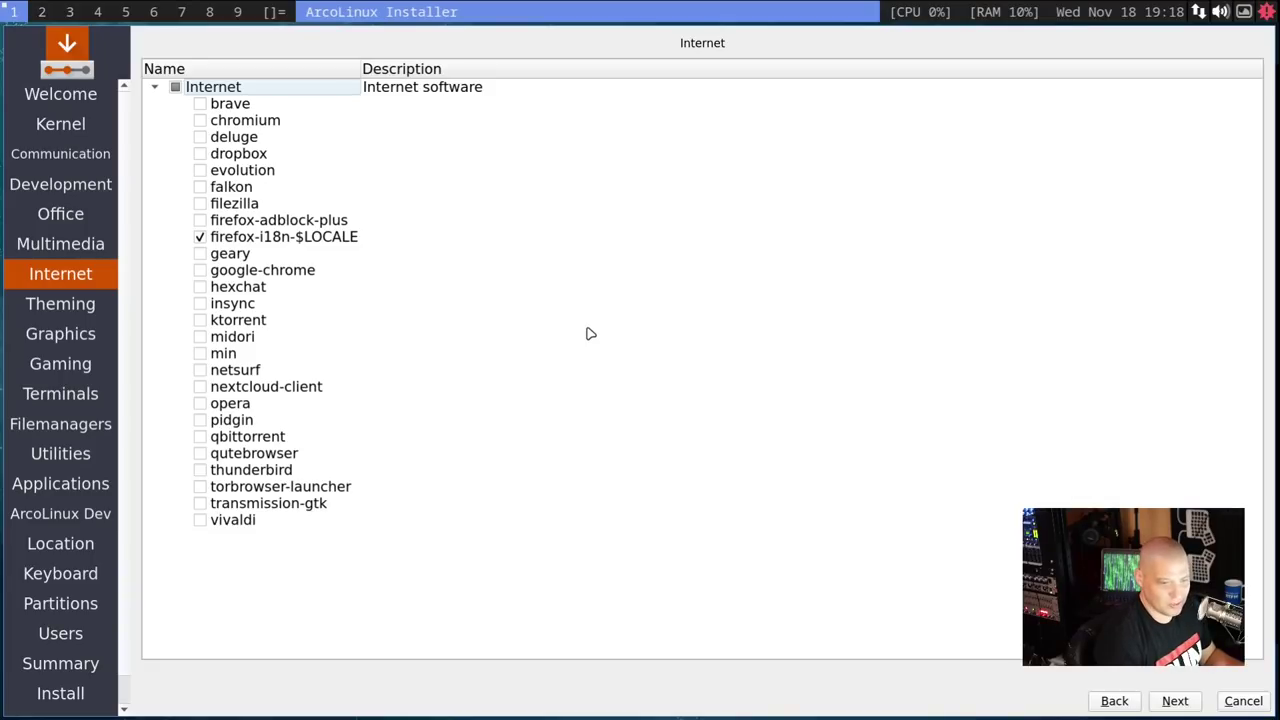
{"action": "left_click", "coordinate": [202, 238]}
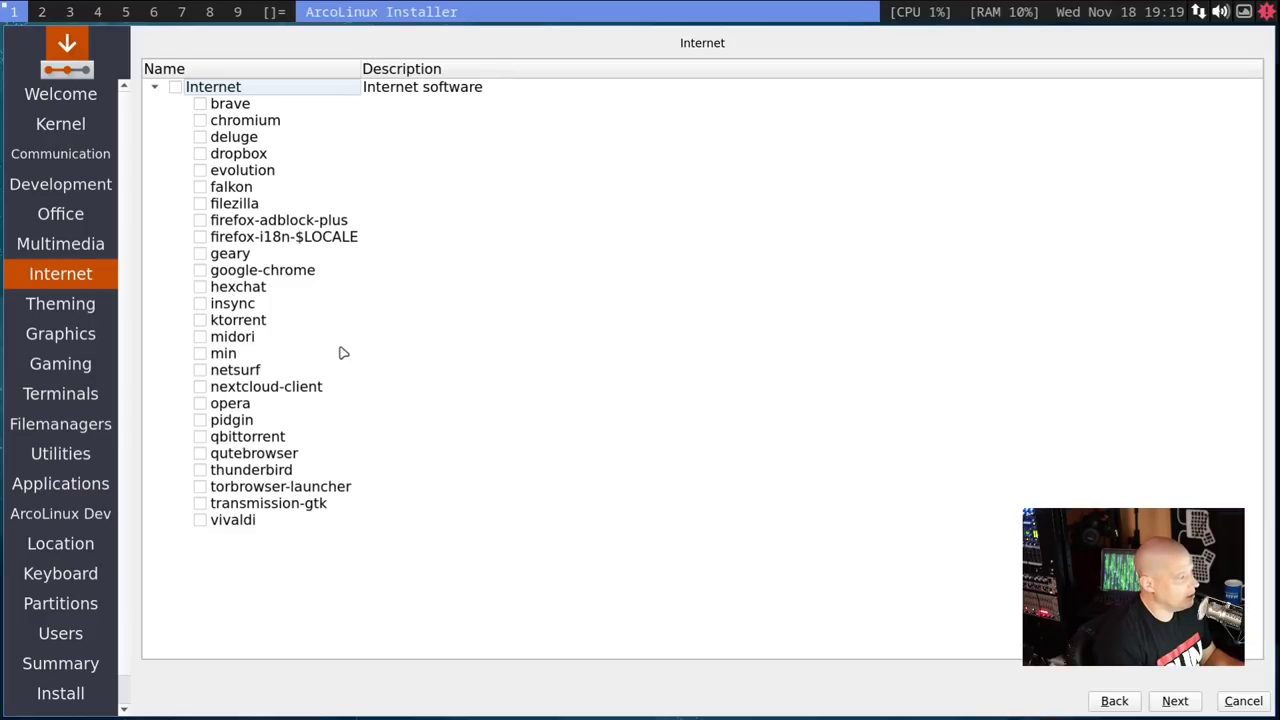
{"action": "left_click", "coordinate": [203, 271]}
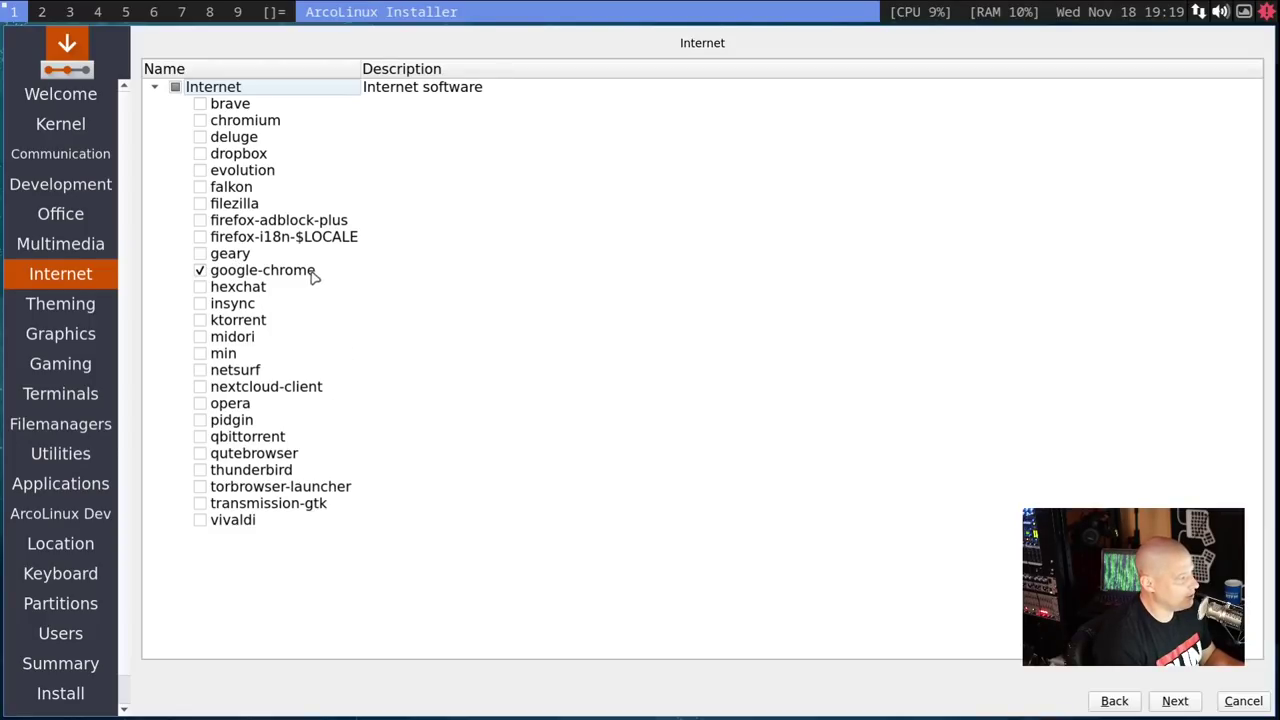
{"action": "left_click", "coordinate": [201, 271]}
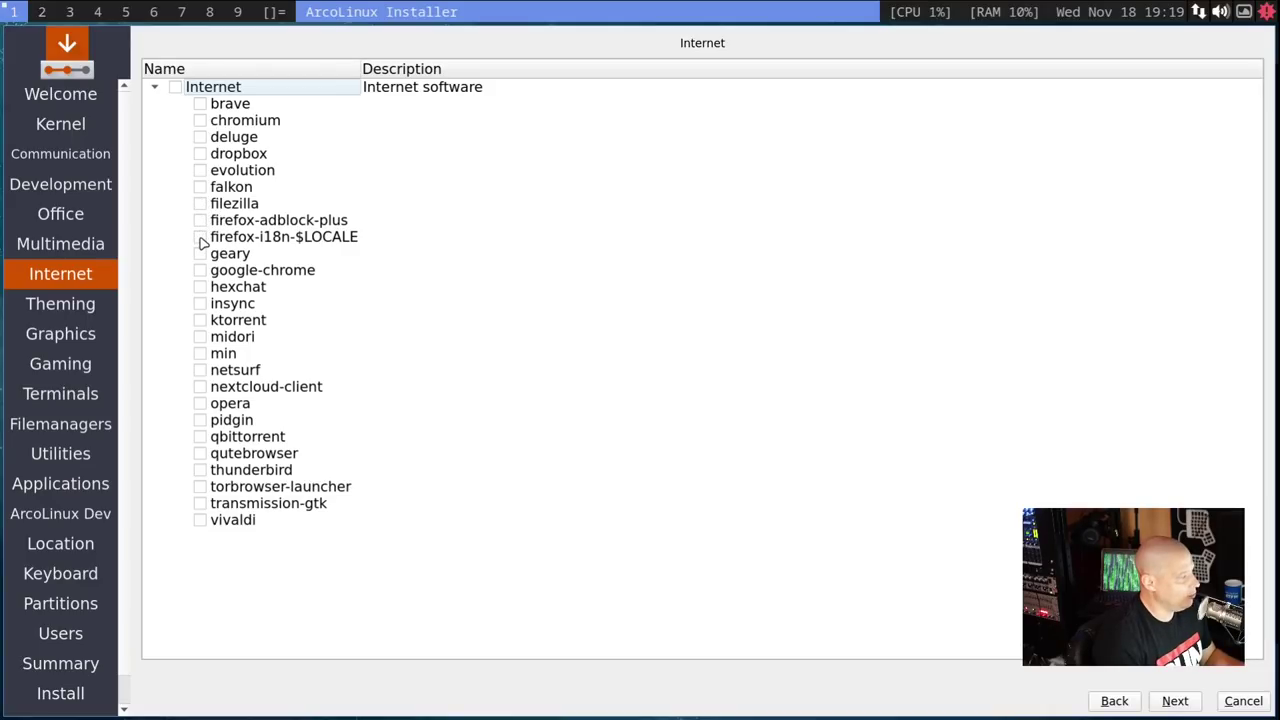
{"action": "left_click", "coordinate": [201, 238]}
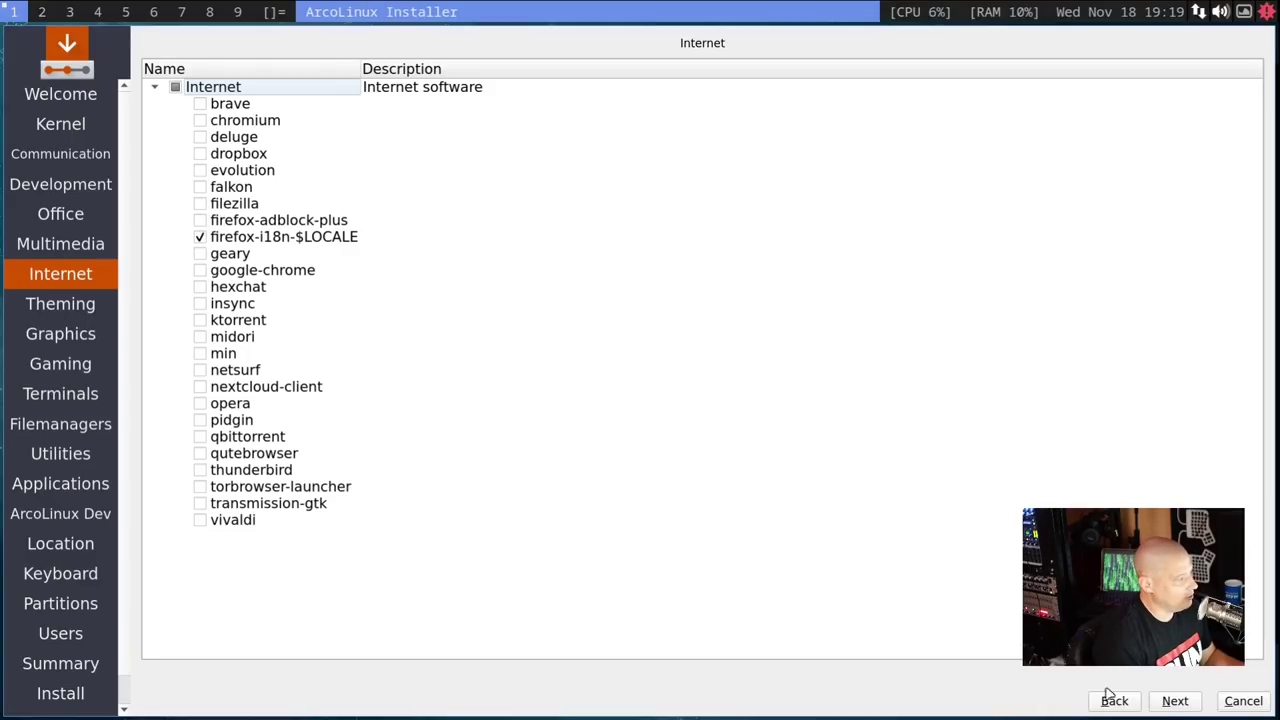
- Add arc-icon-theme from the theming list and skip the graphics apps
{"action": "left_click", "coordinate": [1175, 701]}
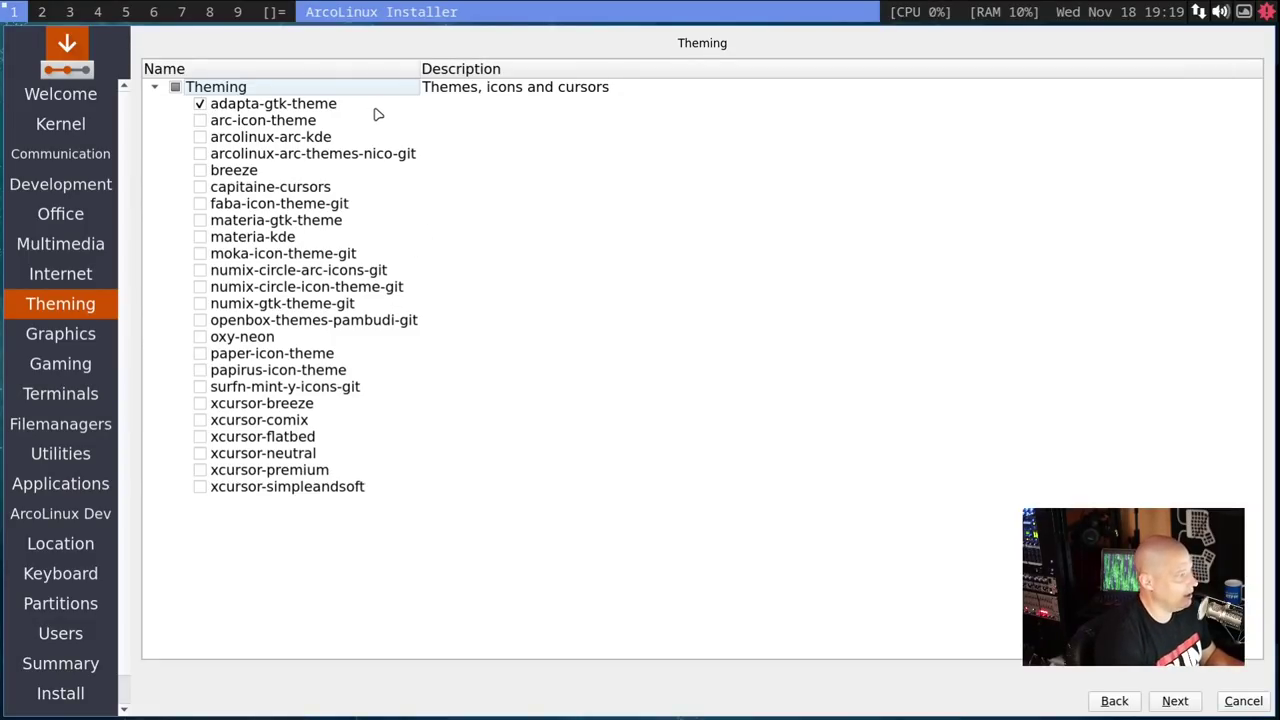
{"action": "left_click", "coordinate": [201, 121]}
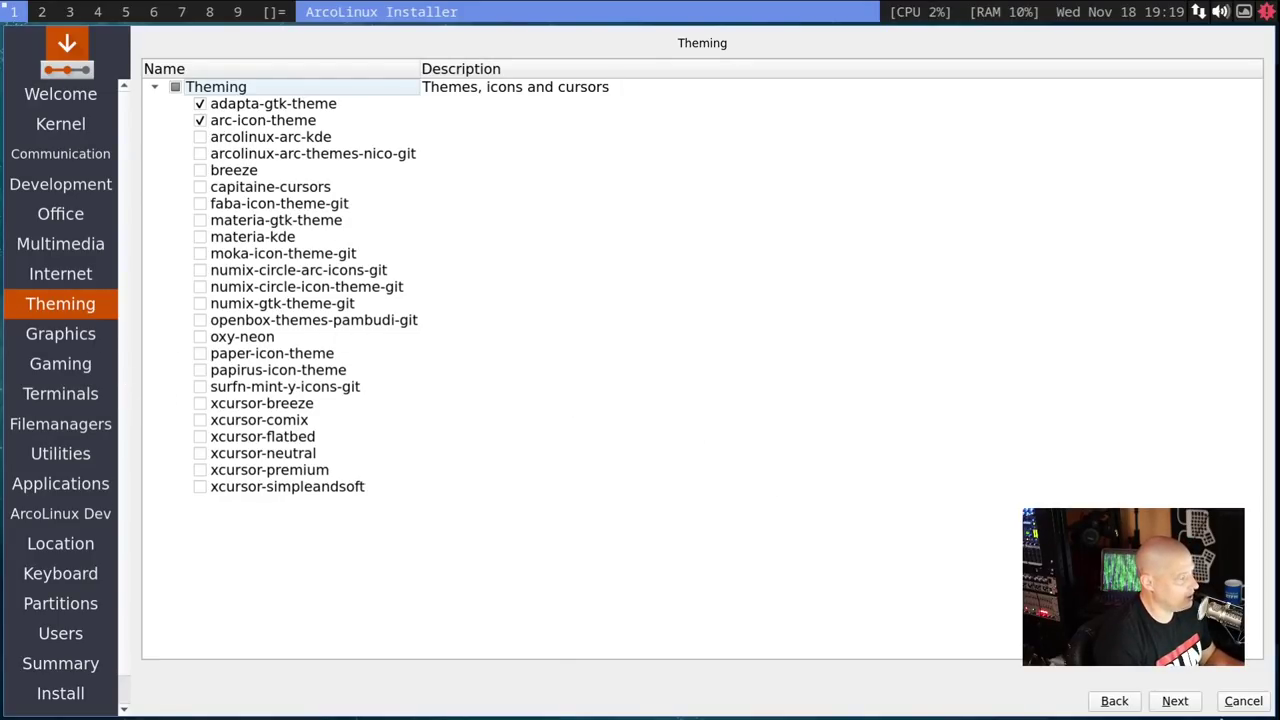
{"action": "left_click", "coordinate": [1175, 701]}
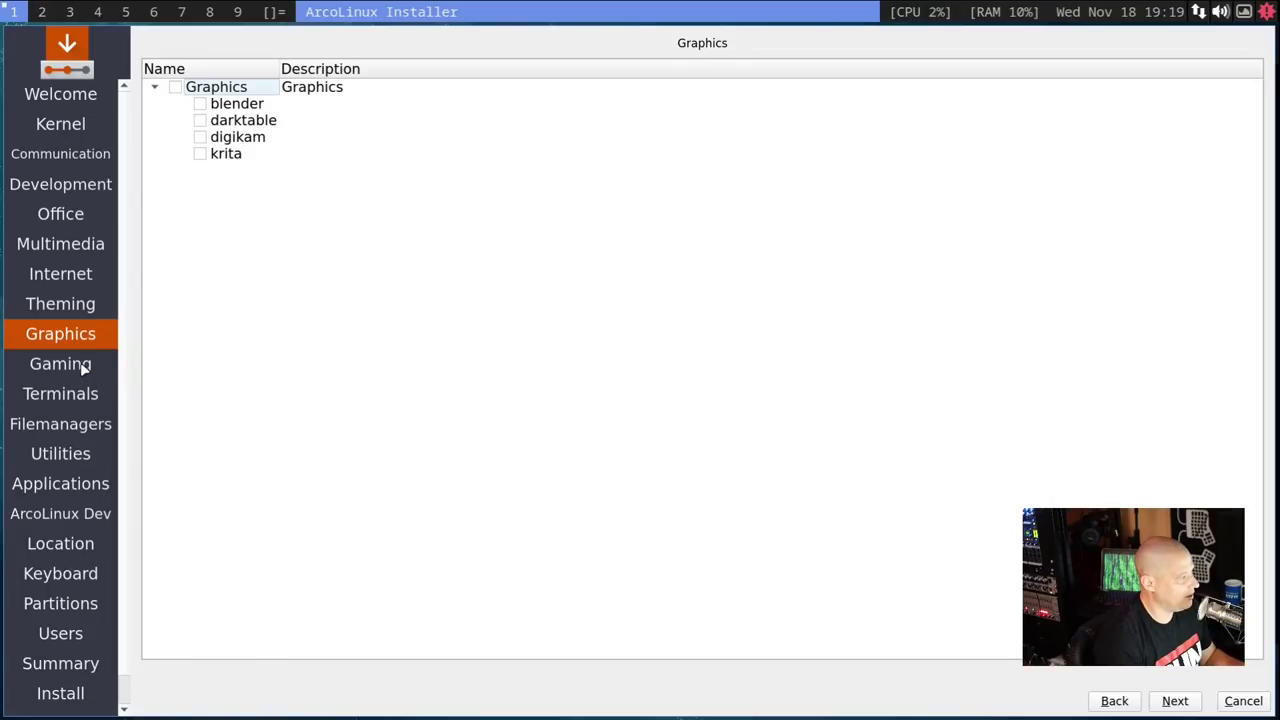
{"action": "left_click", "coordinate": [1170, 701]}
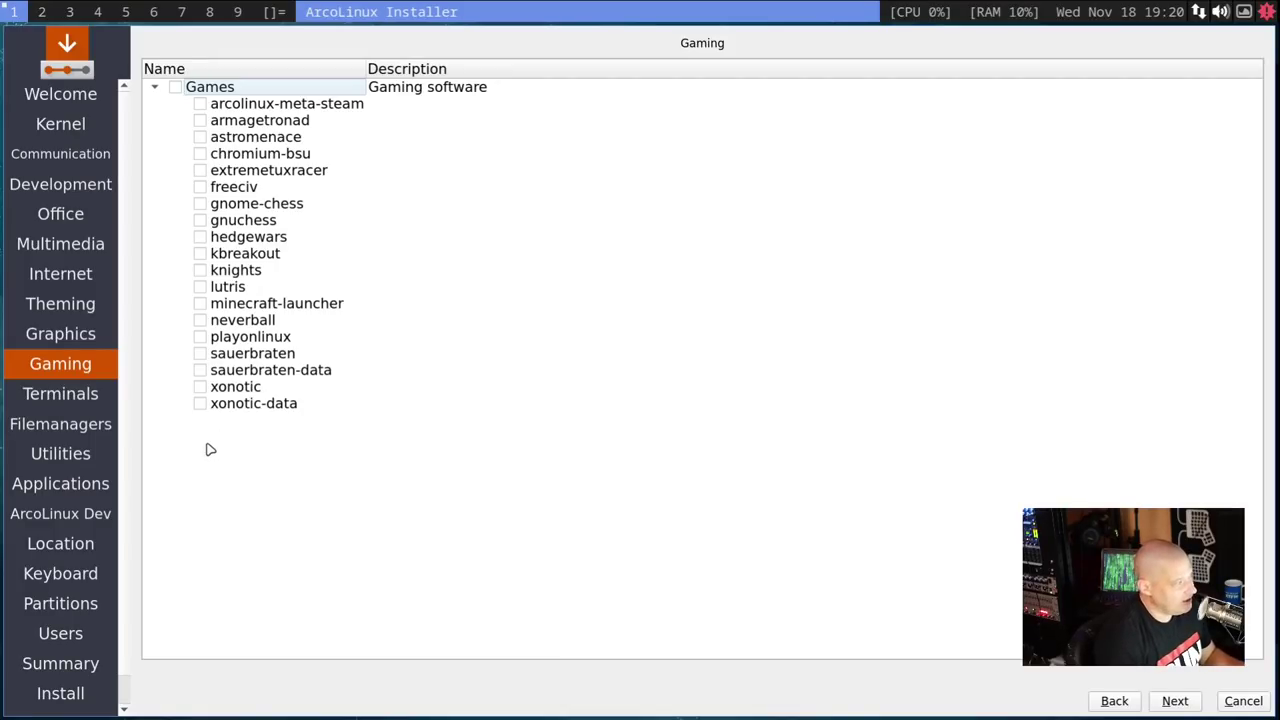
- Leave xonotic and every other game unticked and continue to Terminals
{"action": "left_click", "coordinate": [200, 387]}
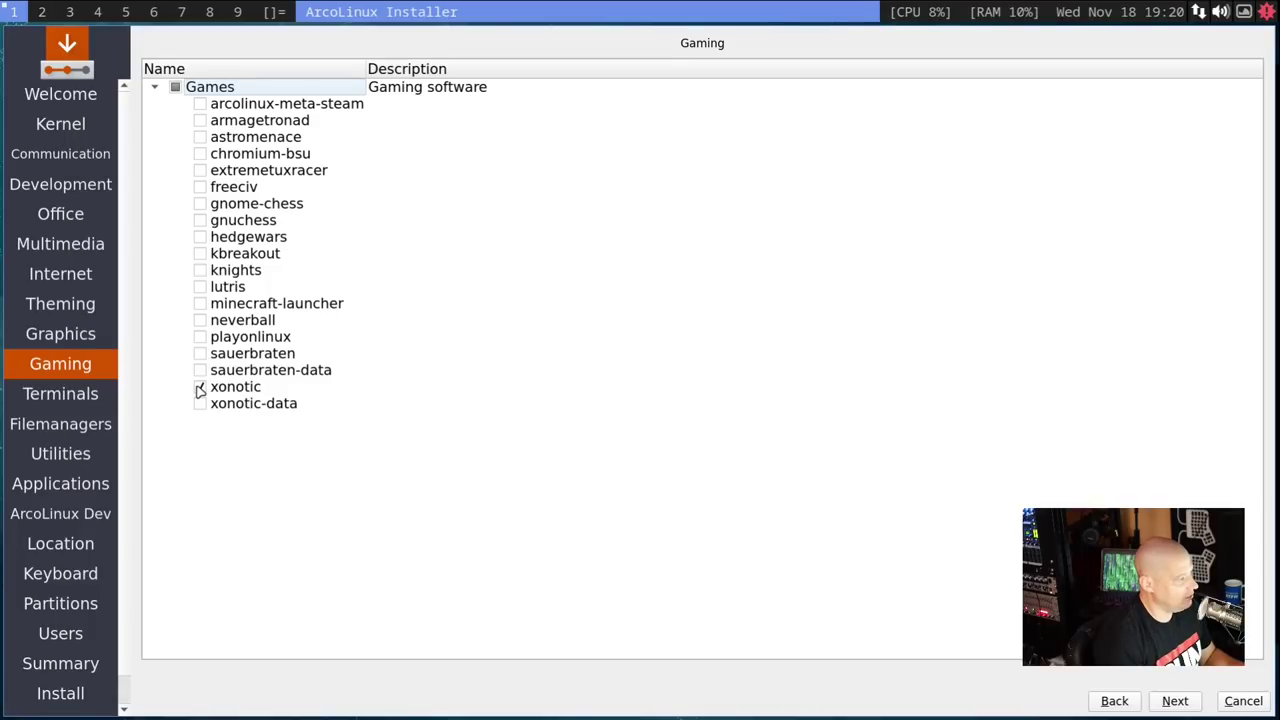
{"action": "left_click", "coordinate": [200, 388]}
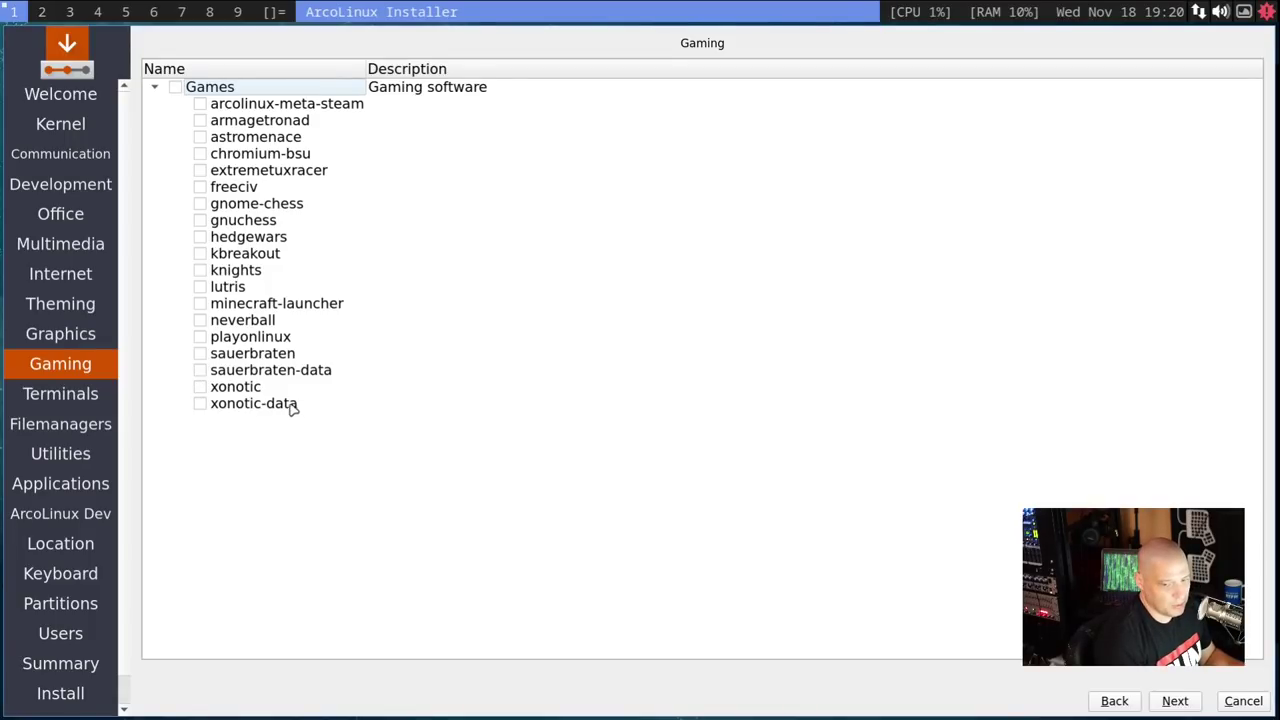
{"action": "left_click", "coordinate": [1165, 703]}
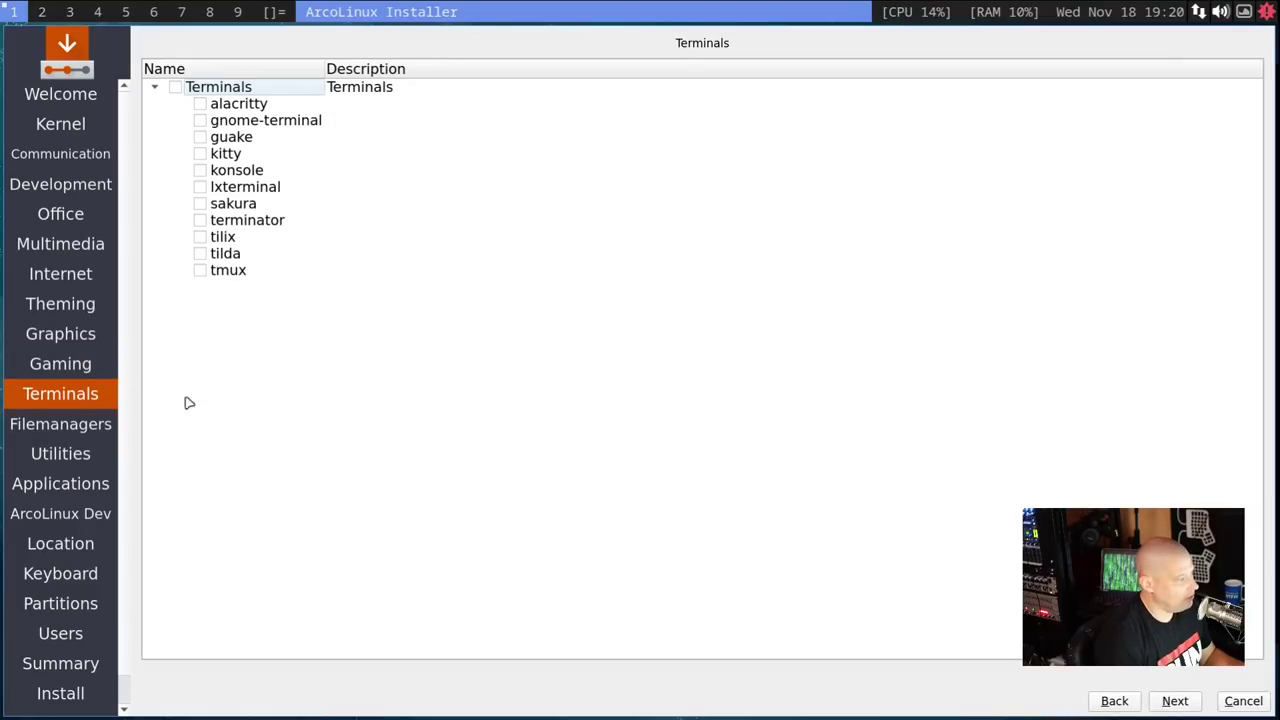
- Add alacritty as a terminal, keep pcmanfm as file manager, and advance to Utilities
{"action": "left_click", "coordinate": [200, 104]}
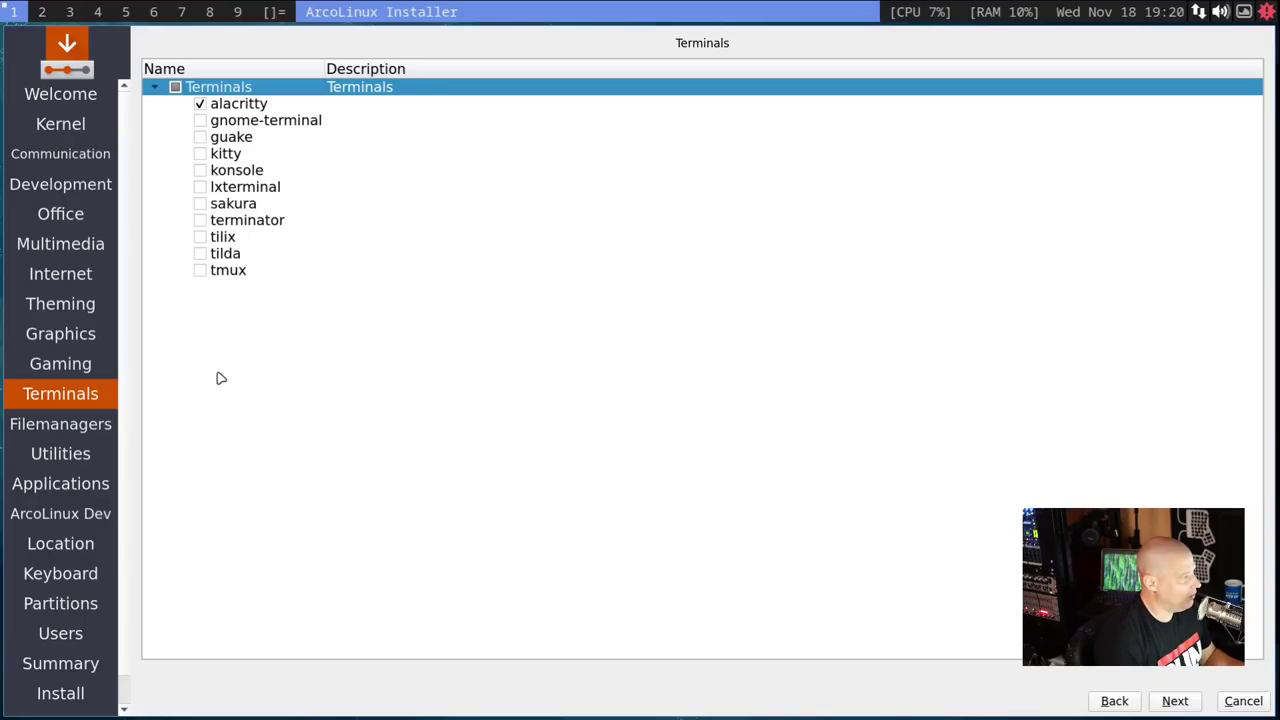
{"action": "left_click", "coordinate": [1172, 703]}
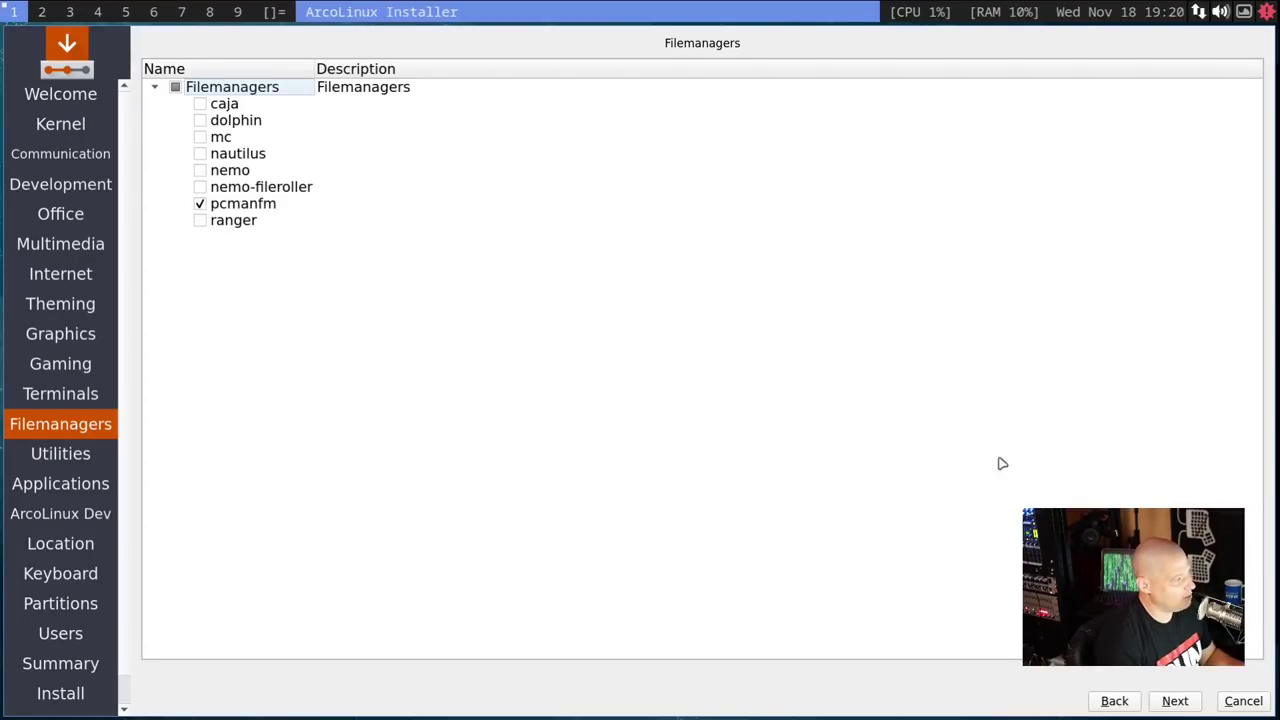
{"action": "left_click", "coordinate": [1170, 703]}
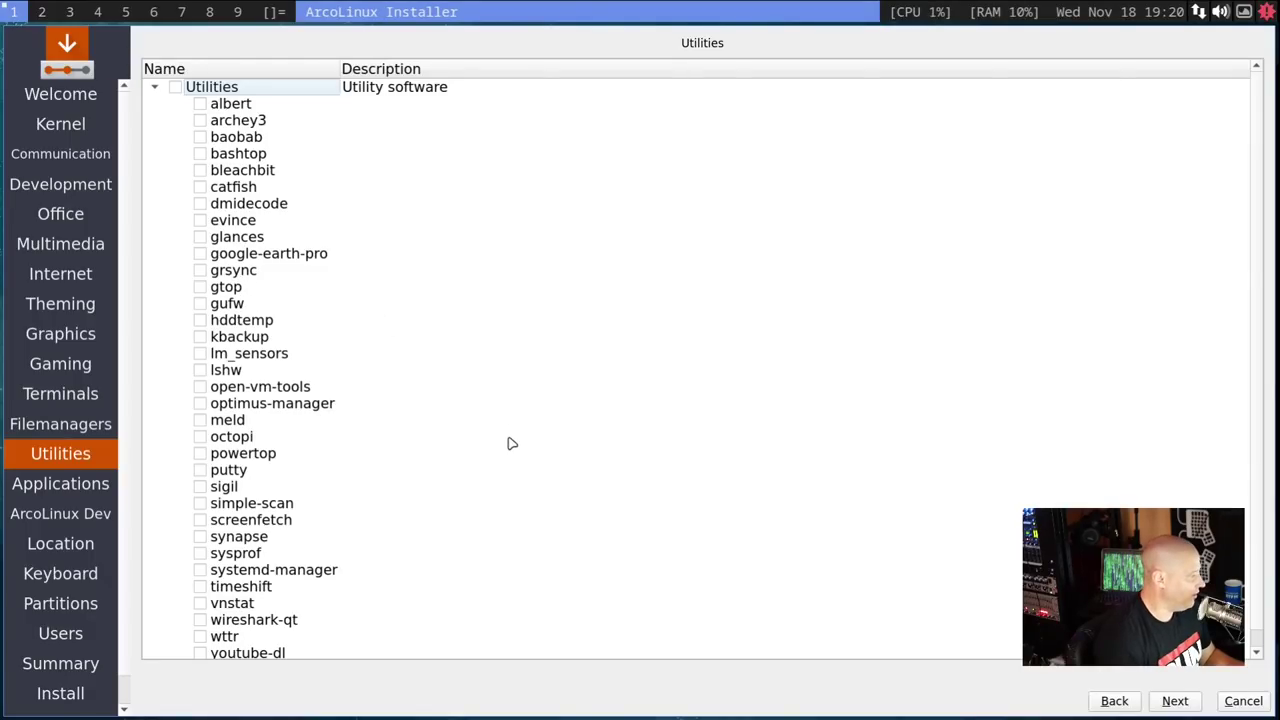
- Skip the Utilities list without ticking any packages
{"action": "scroll", "coordinate": [272, 160], "scroll_direction": "down", "scroll_amount": 1}
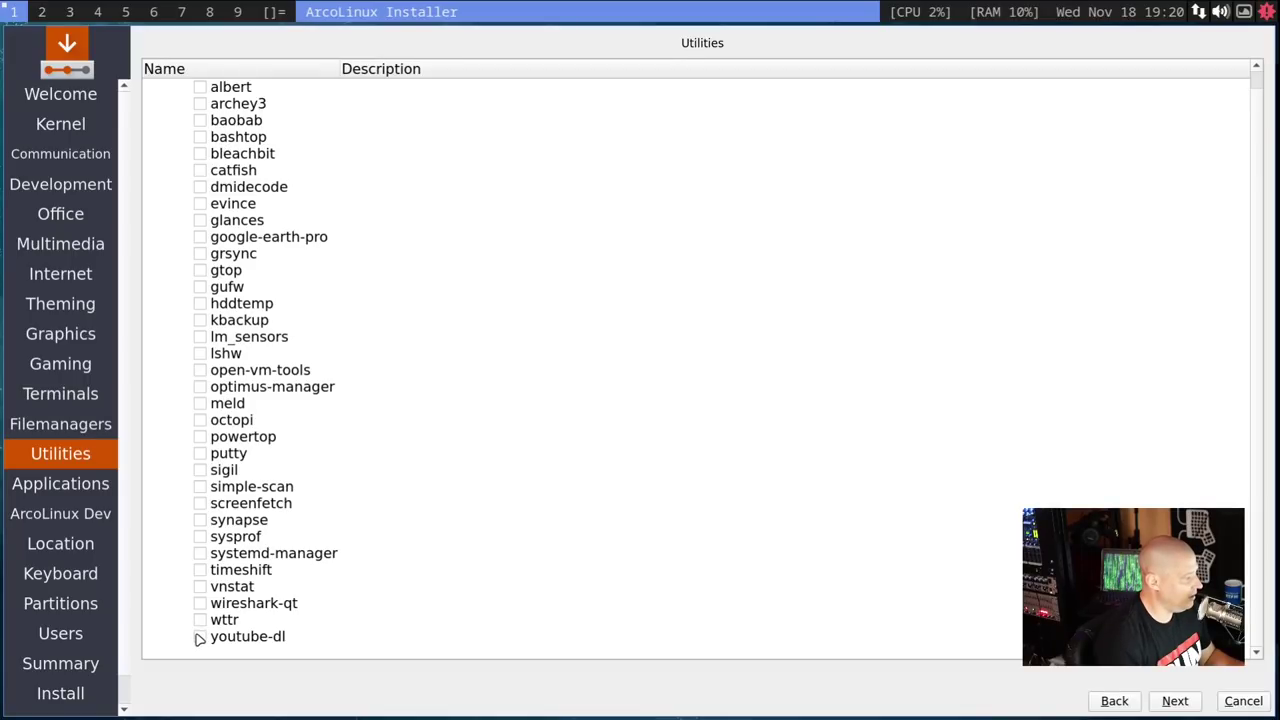
{"action": "scroll", "coordinate": [203, 617], "scroll_direction": "up", "scroll_amount": 1}
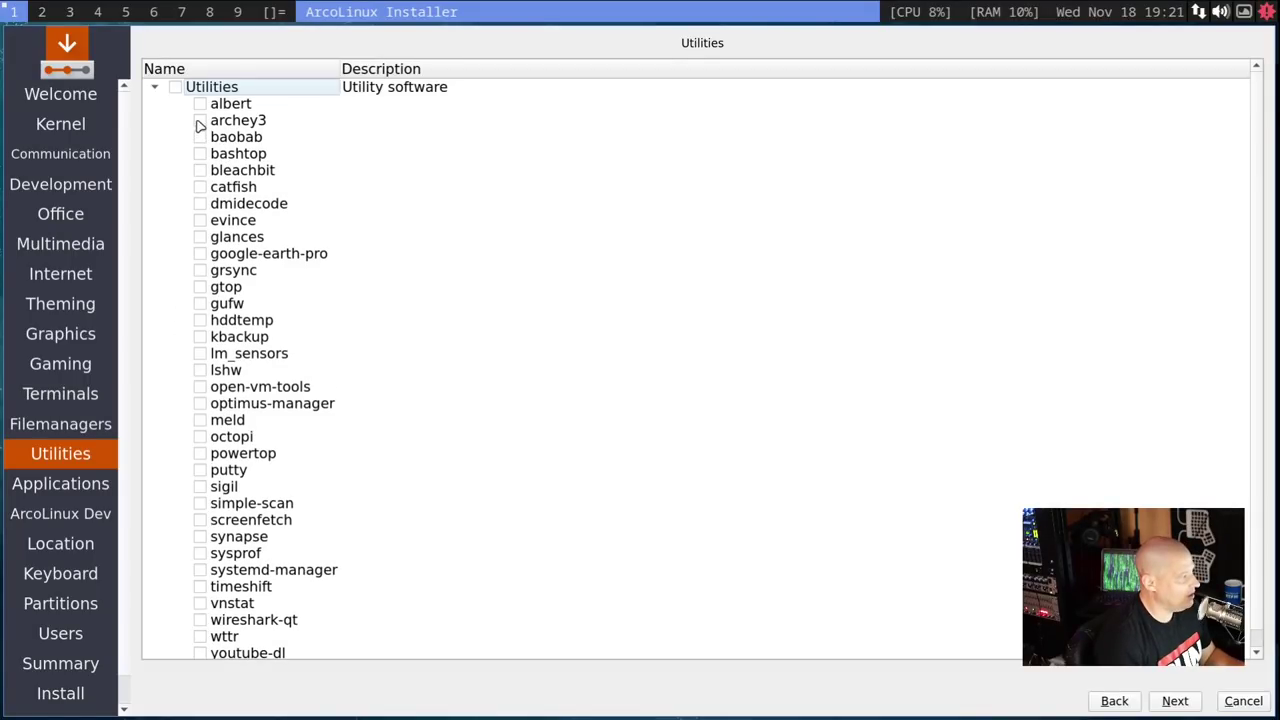
{"action": "left_click", "coordinate": [1176, 702]}
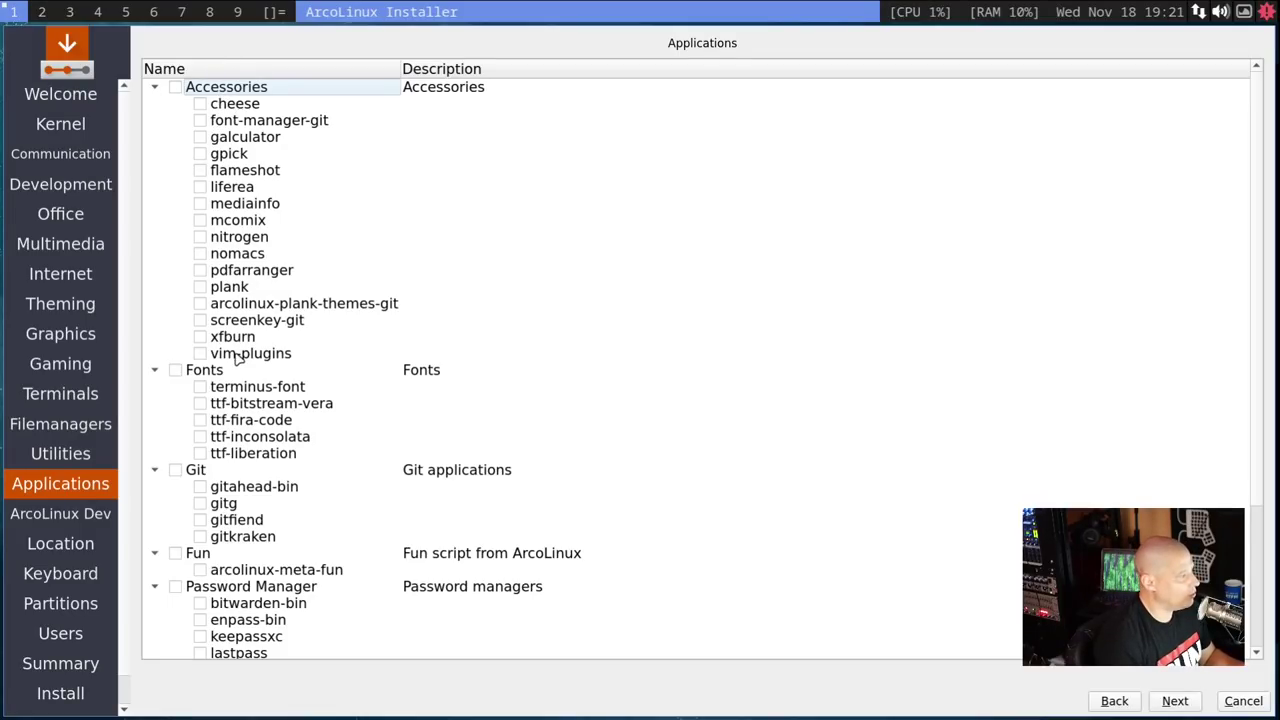
- Tick only nitrogen among the applications, leaving etcher-bin off, and skip ArcoLinux Dev
{"action": "left_click", "coordinate": [200, 238]}
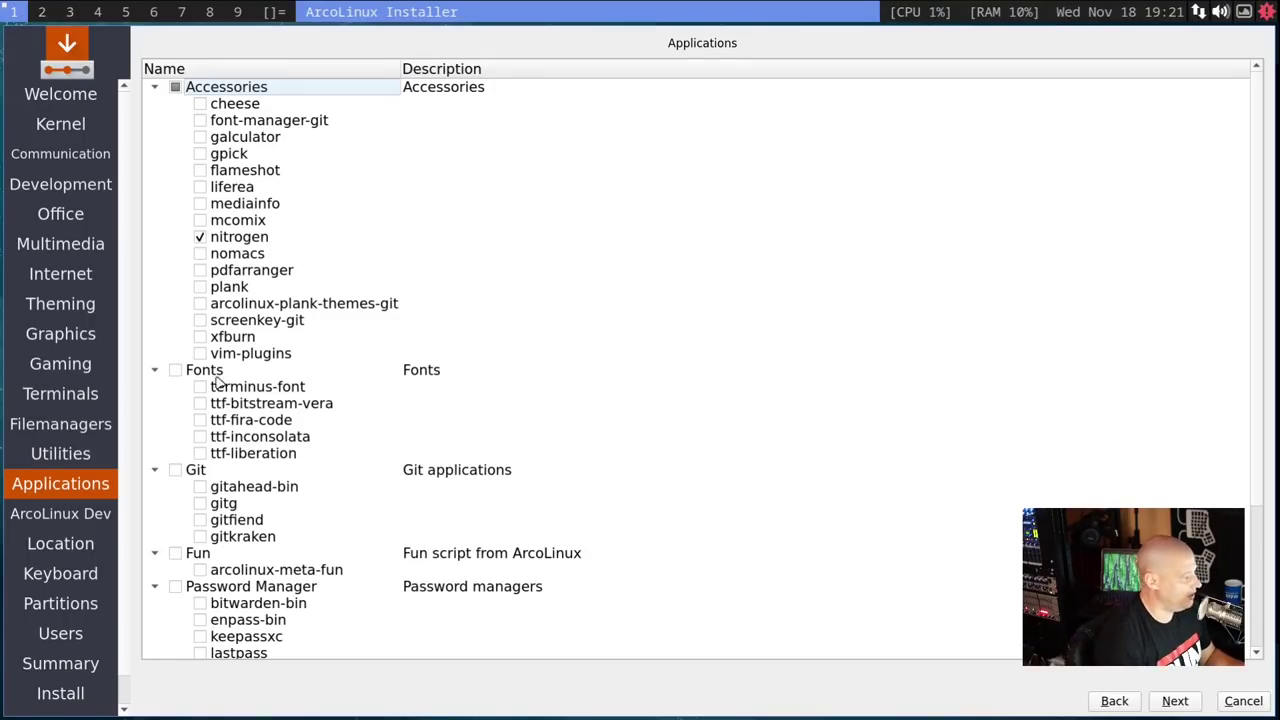
{"action": "scroll", "coordinate": [336, 486], "scroll_direction": "down", "scroll_amount": 5}
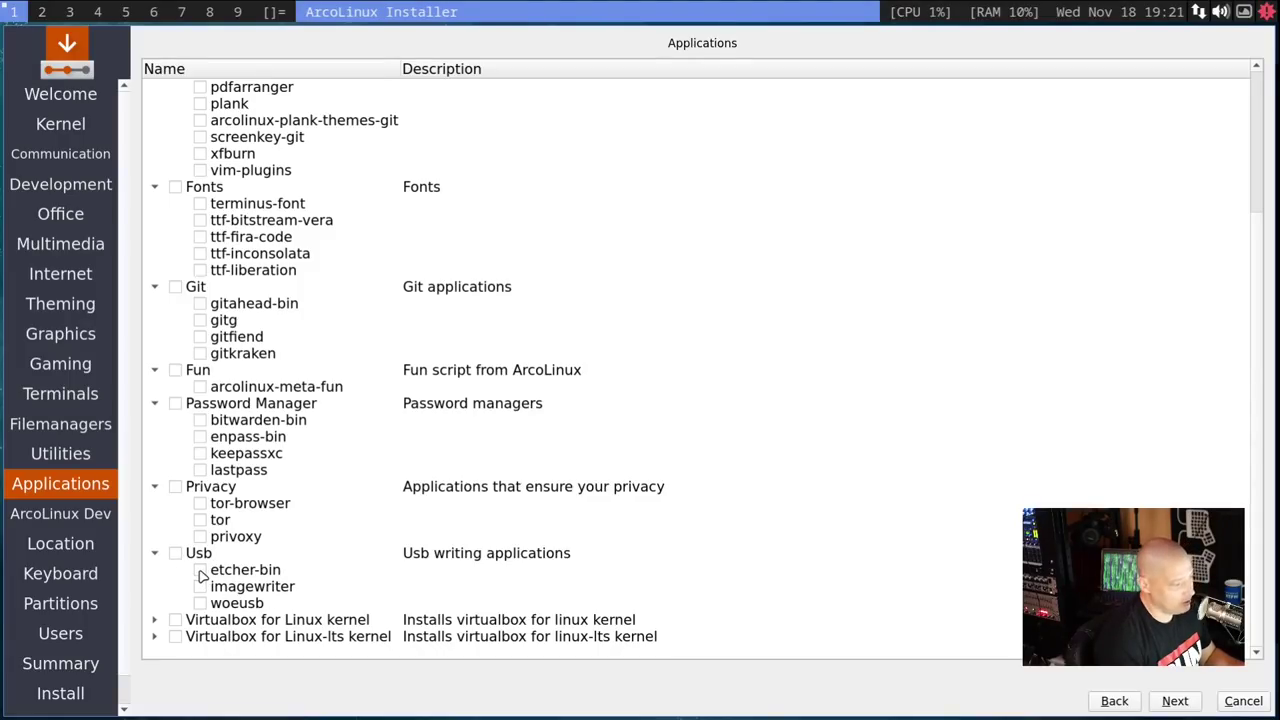
{"action": "left_click", "coordinate": [200, 575]}
{"action": "left_click", "coordinate": [200, 572]}
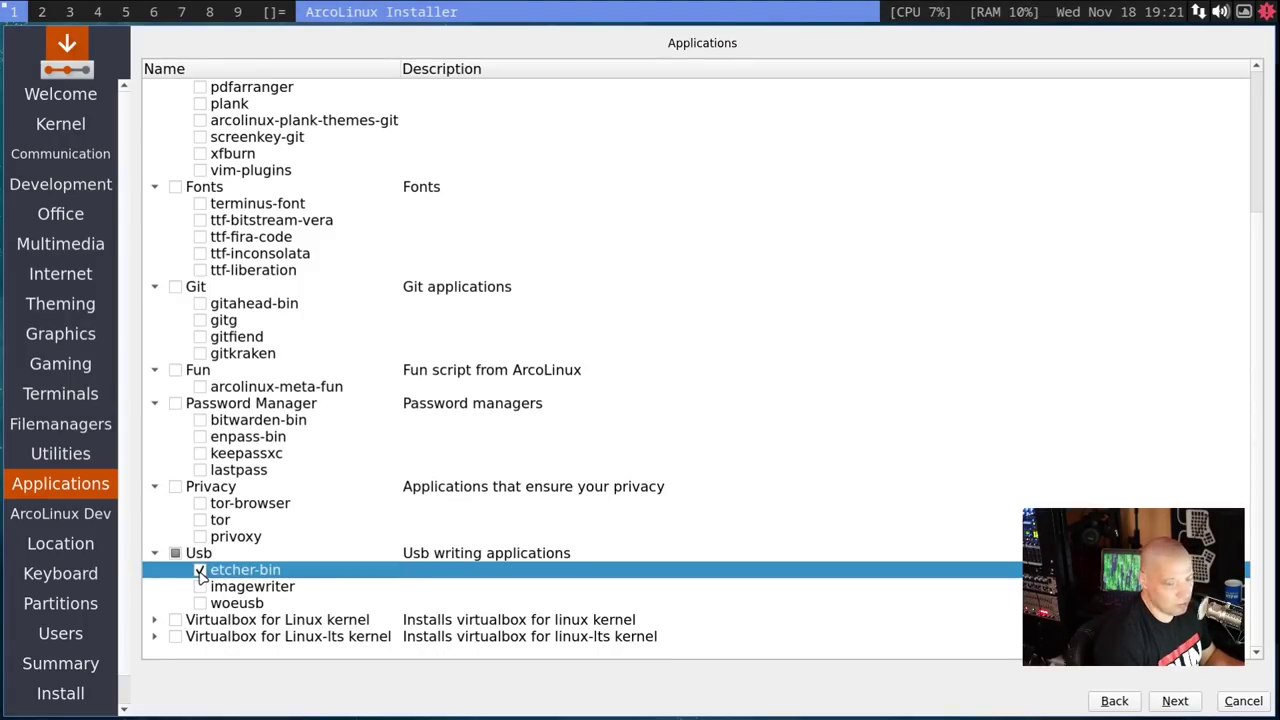
{"action": "left_click", "coordinate": [200, 571]}
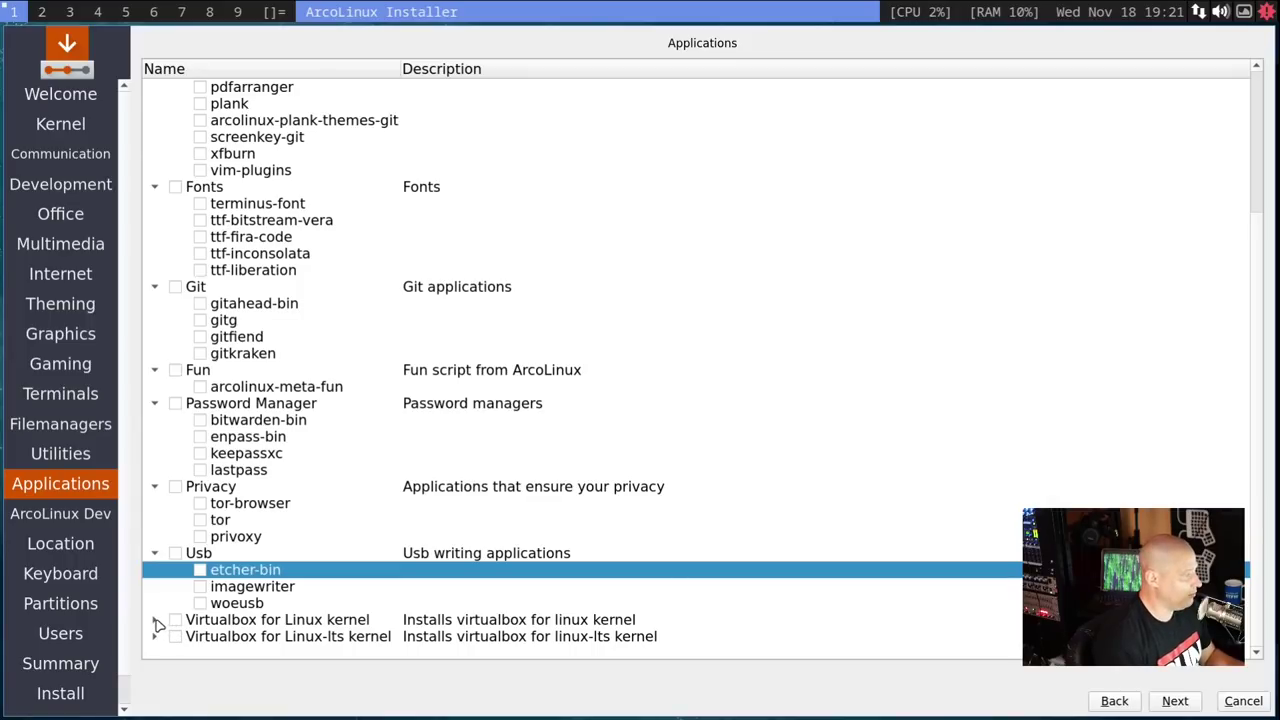
{"action": "left_click", "coordinate": [1176, 701]}
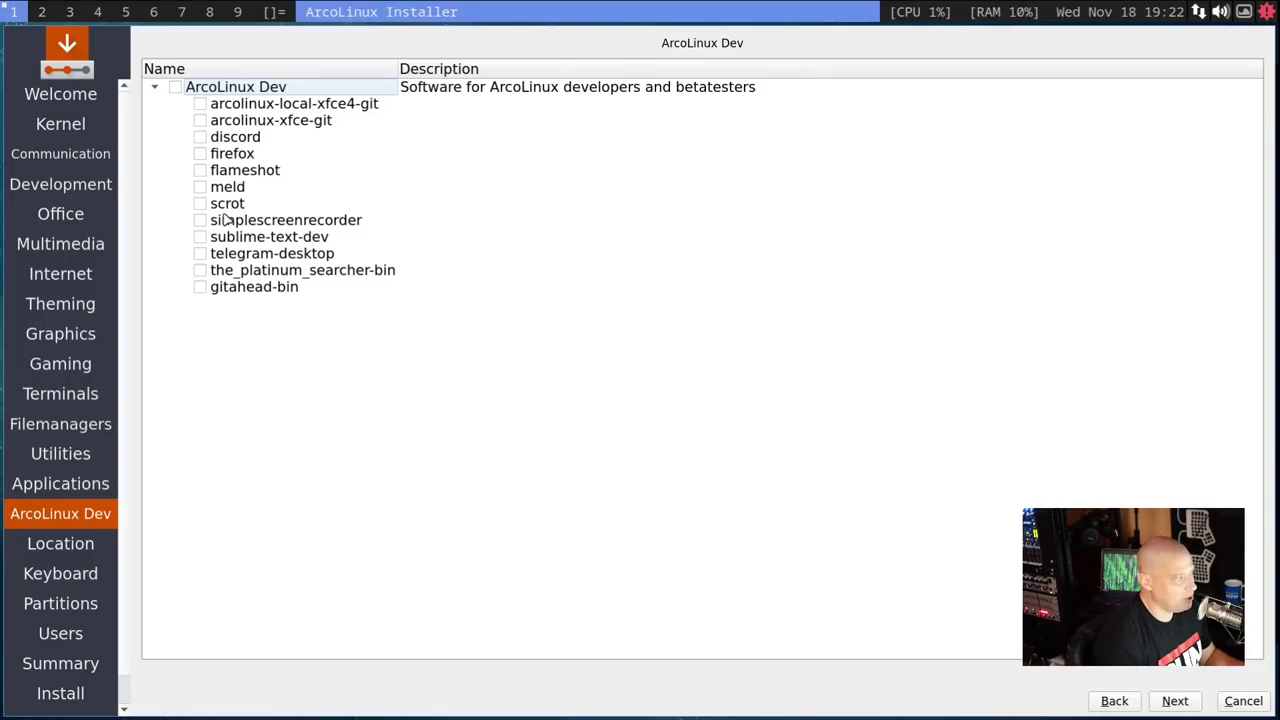
{"action": "left_click", "coordinate": [1190, 705]}
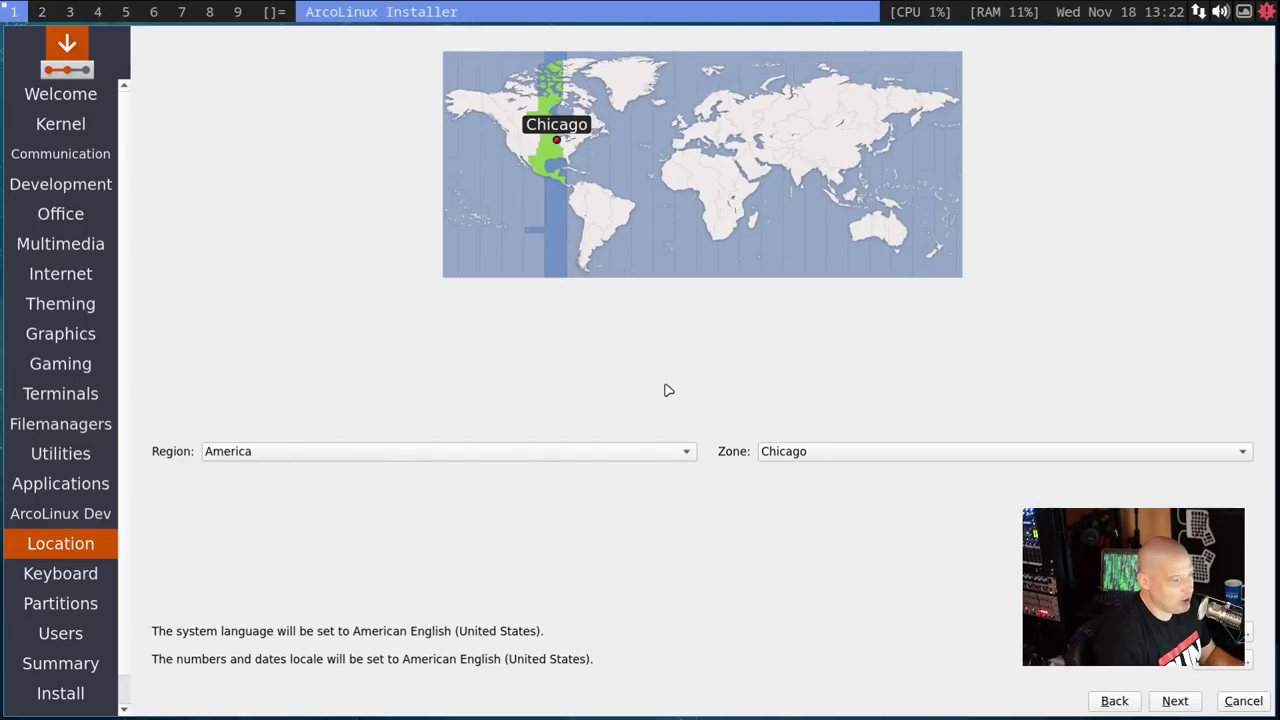
- Keep the America/Chicago time zone and English (US) keyboard, continuing to Partitions
{"action": "left_click", "coordinate": [1175, 702]}
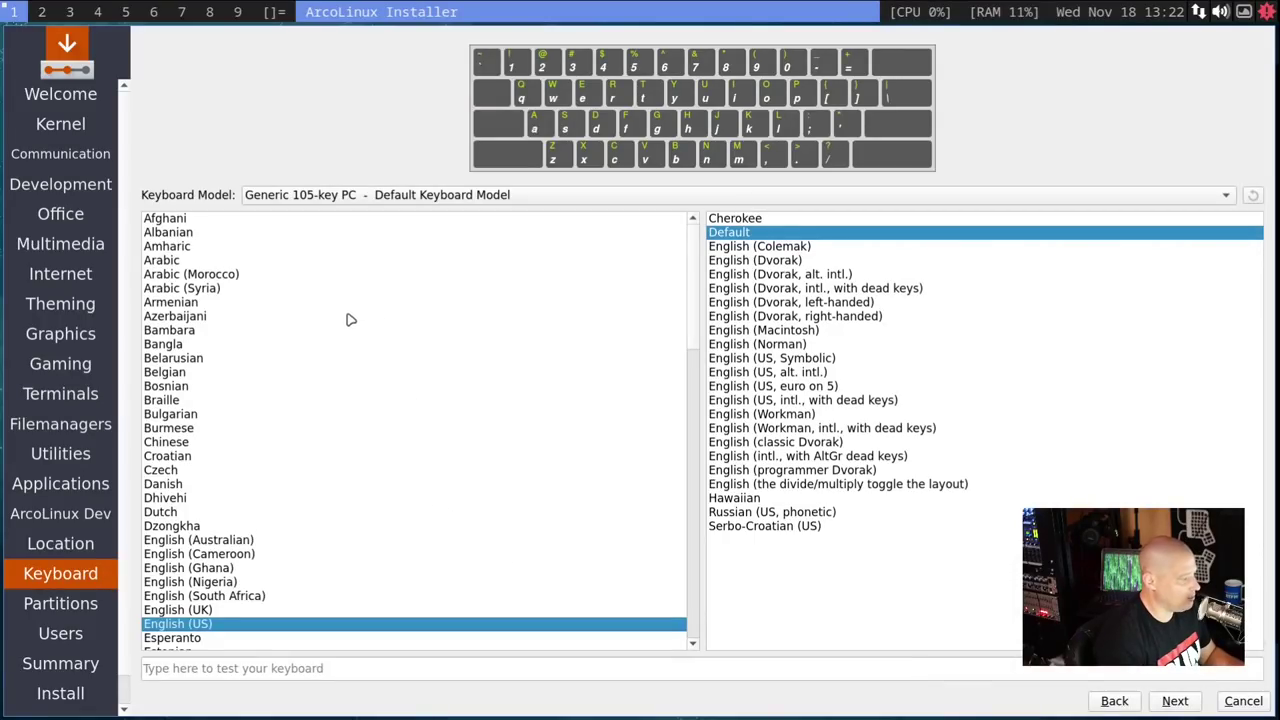
{"action": "left_click", "coordinate": [1170, 702]}
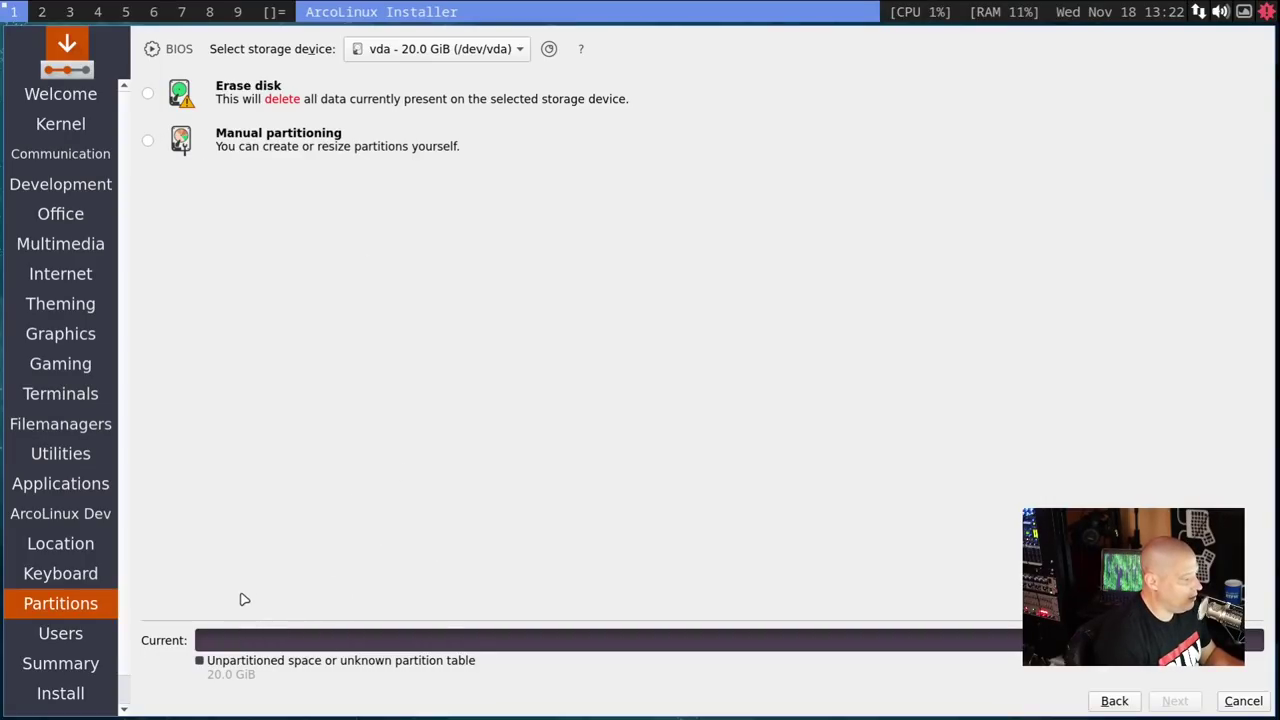
- Erase the whole 20 GiB vda disk using Swap to file, then continue to the Users page
{"action": "left_click", "coordinate": [149, 95]}
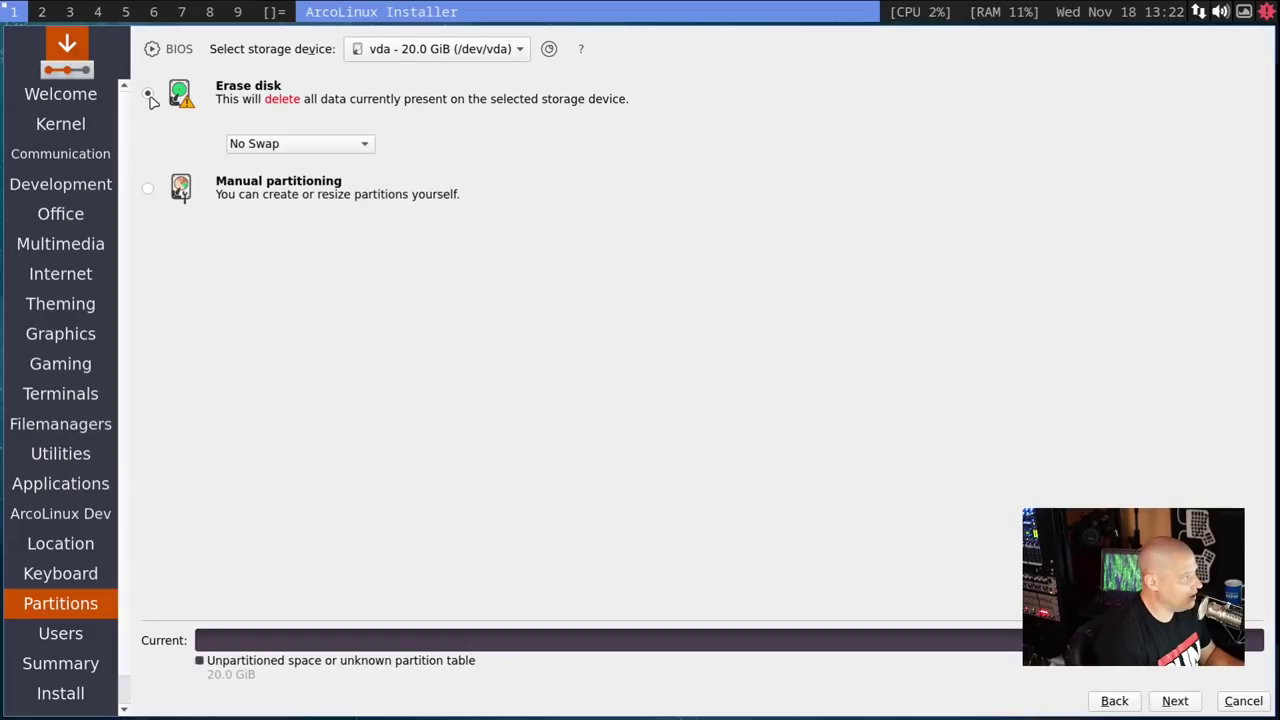
{"action": "left_click", "coordinate": [349, 144]}
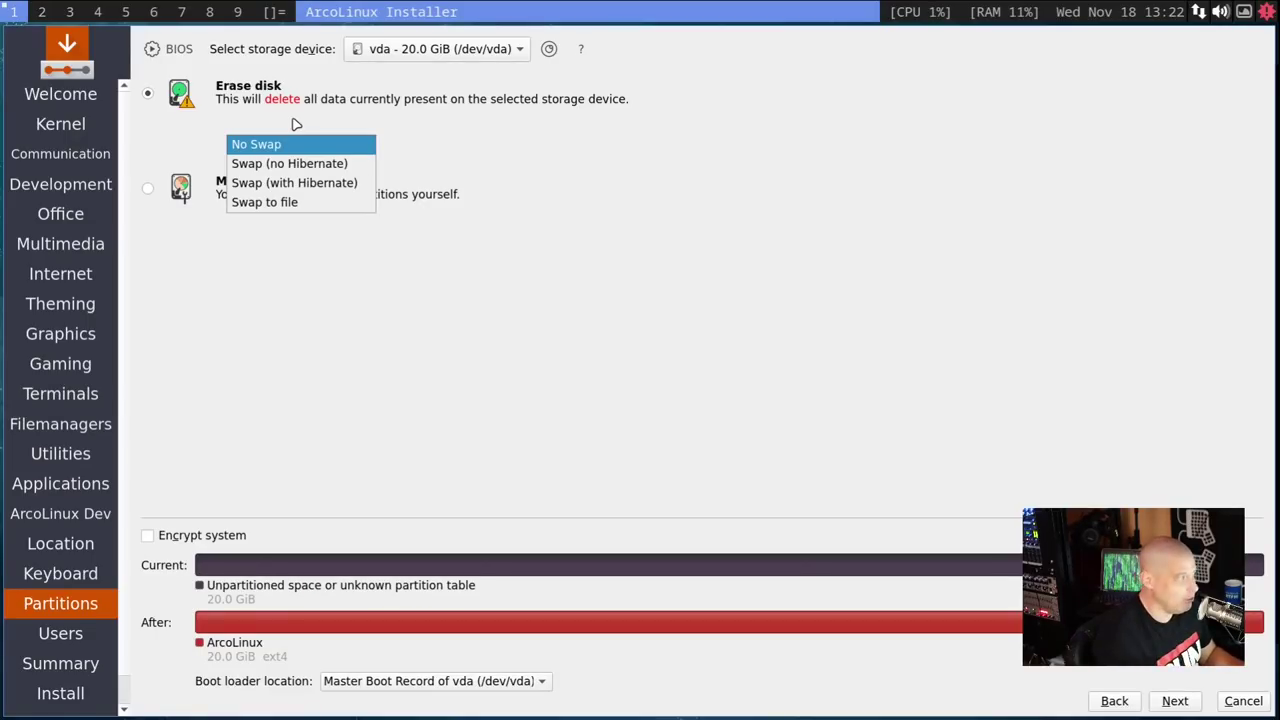
{"action": "left_click", "coordinate": [322, 204]}
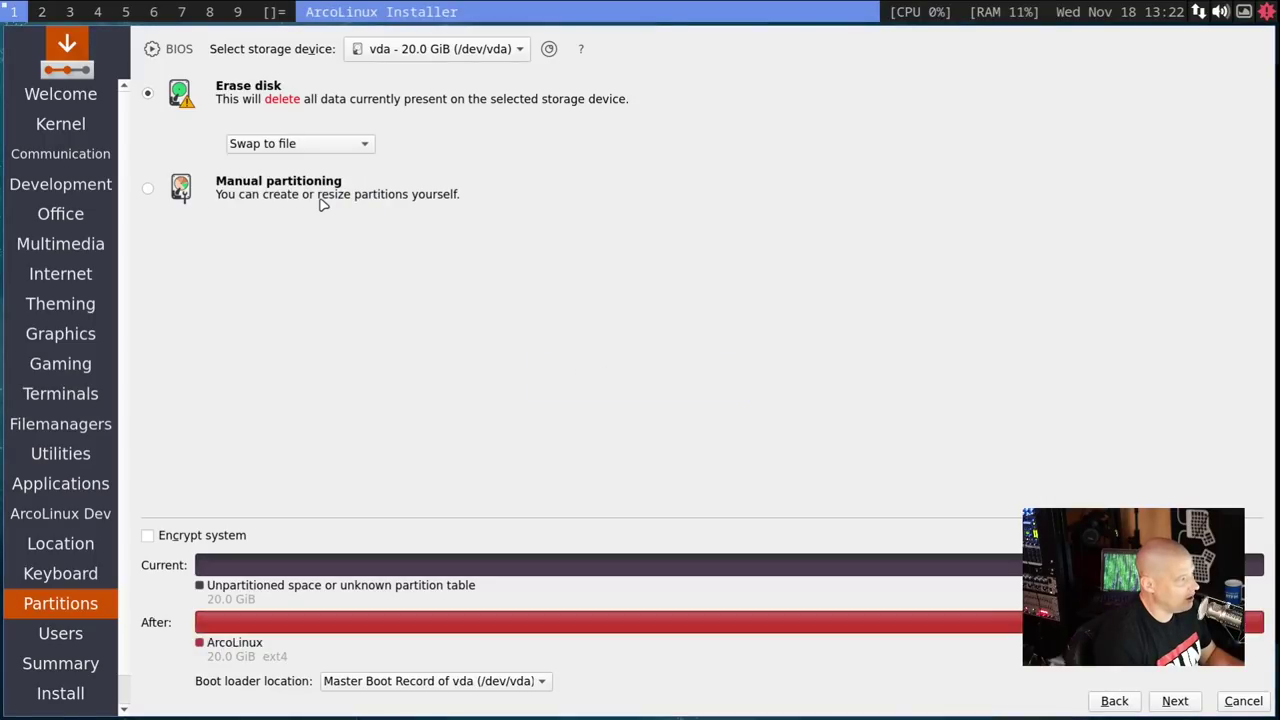
{"action": "left_click", "coordinate": [1190, 701]}
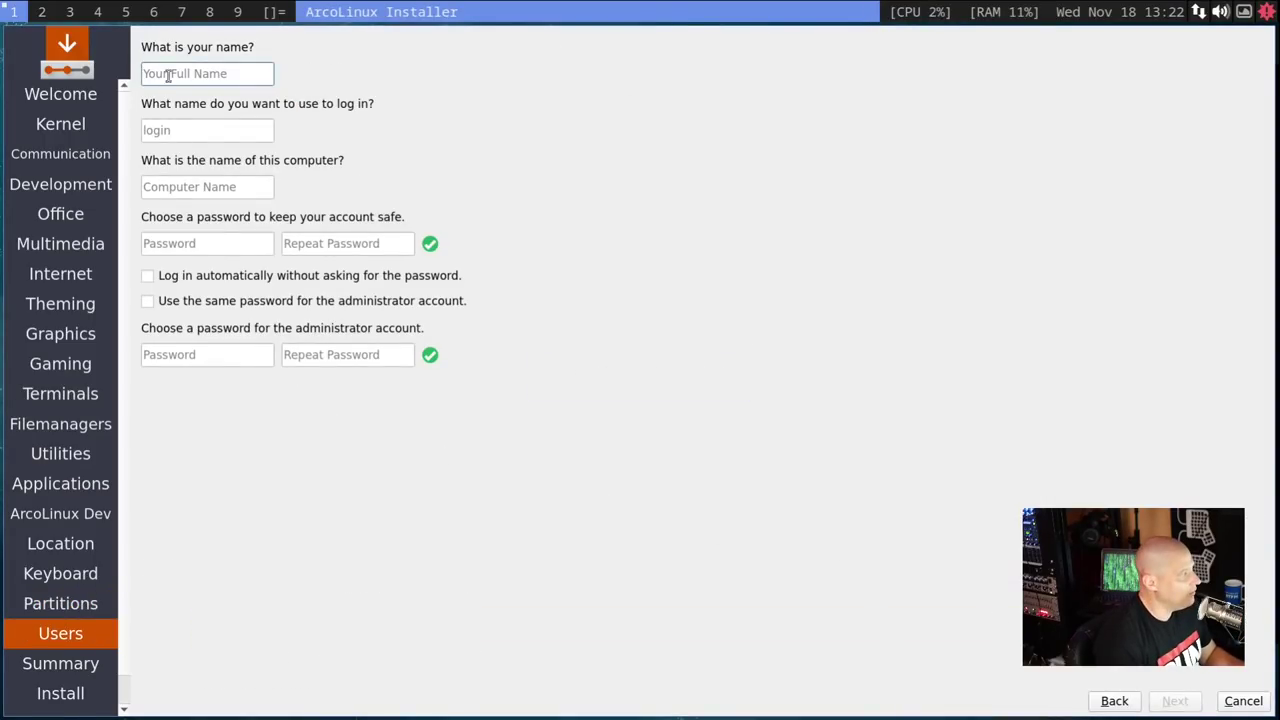
- Enter the user's name and replace the default computer name with a custom one
{"action": "type", "text": "dt"}
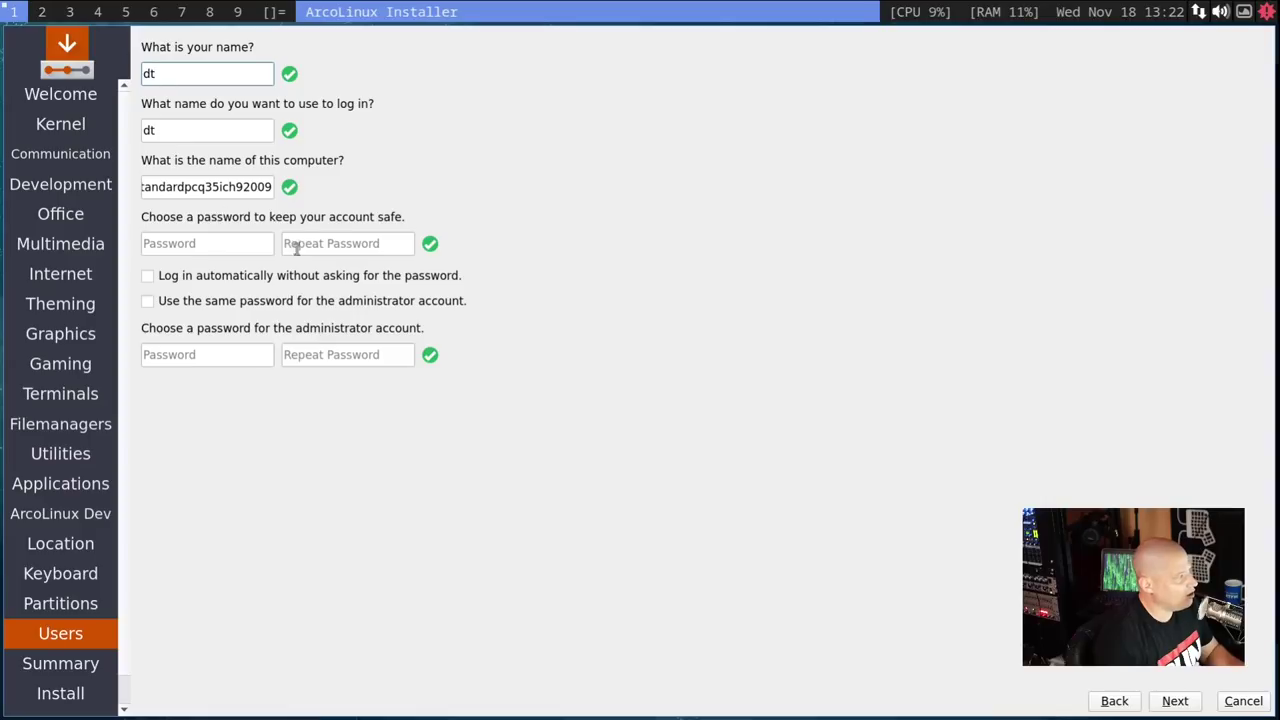
{"action": "left_click", "coordinate": [201, 187]}
{"action": "key", "text": "ctrl+a"}
{"action": "type", "text": "dt-ar"}
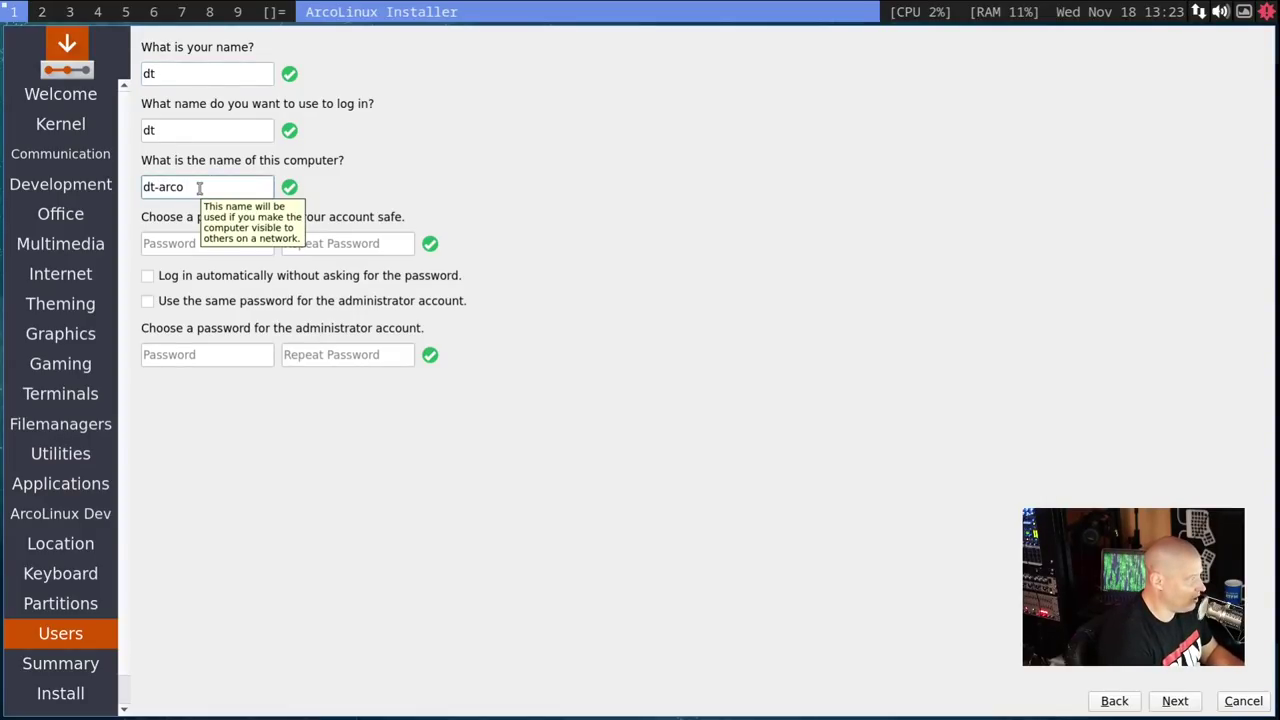
- Enter and confirm the account password, reuse it for the administrator, and proceed to the Summary
{"action": "left_click", "coordinate": [189, 245]}
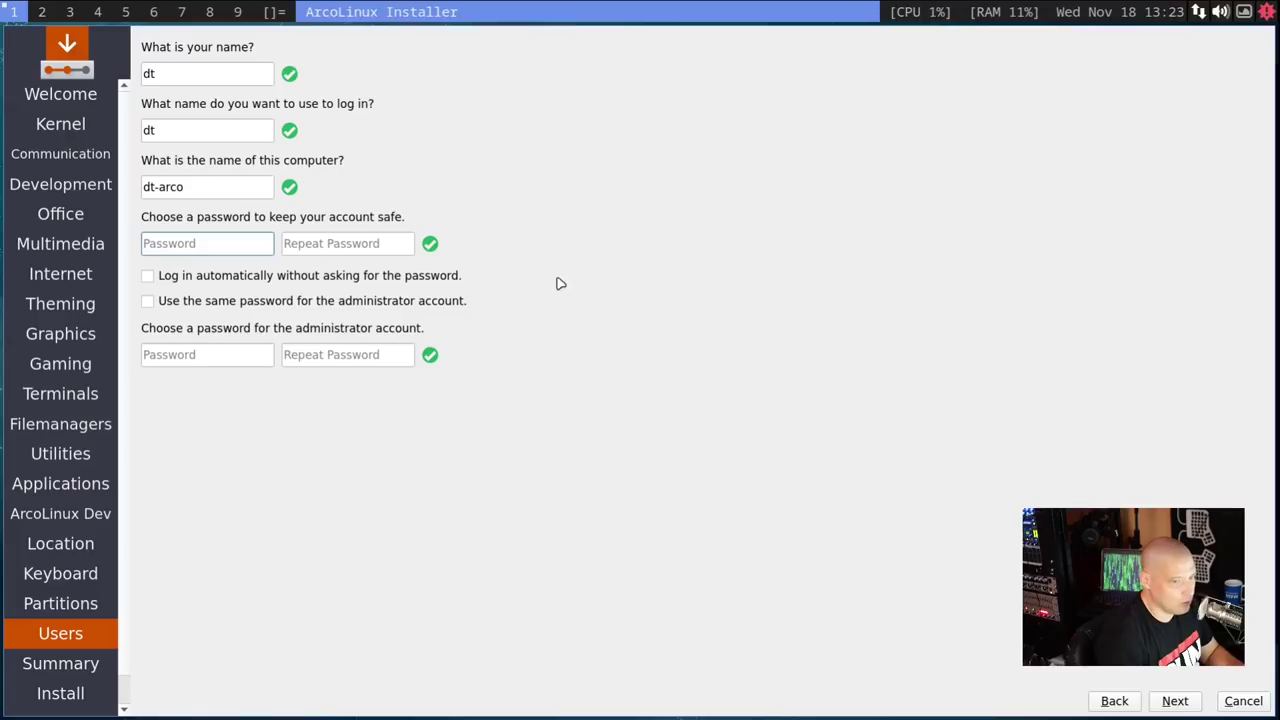
{"action": "left_click", "coordinate": [318, 244]}
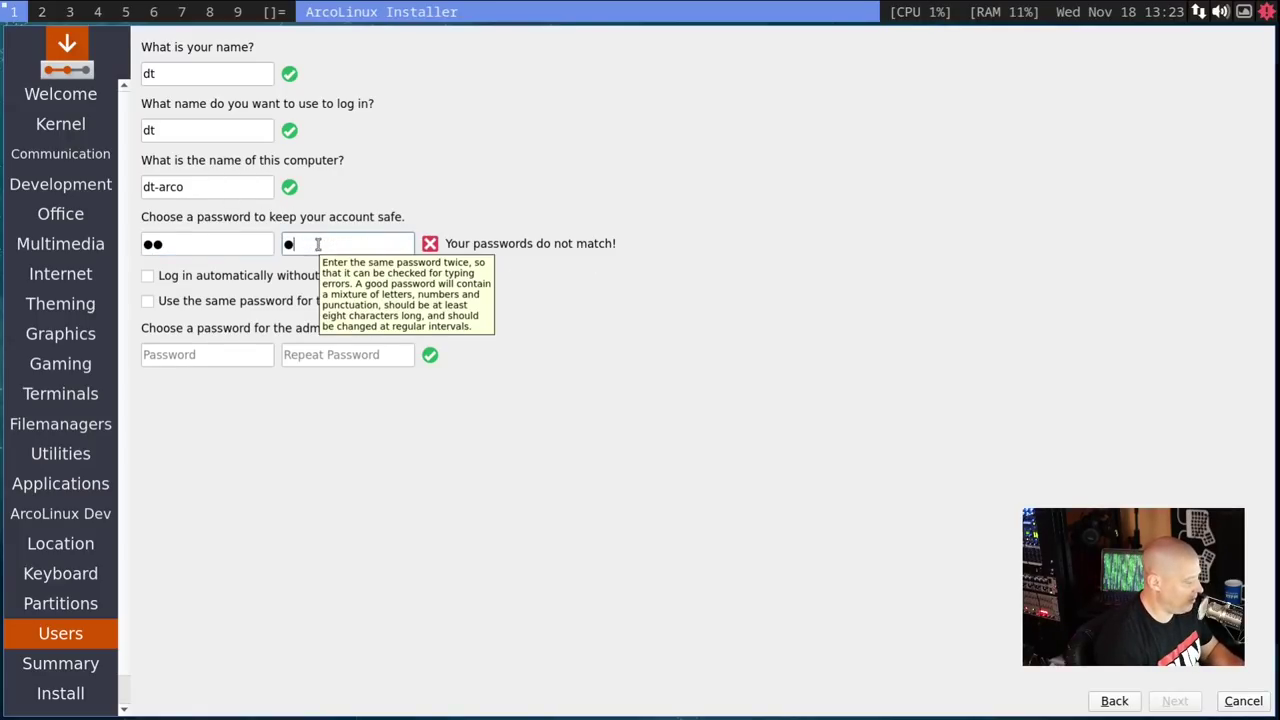
{"action": "left_click", "coordinate": [218, 358]}
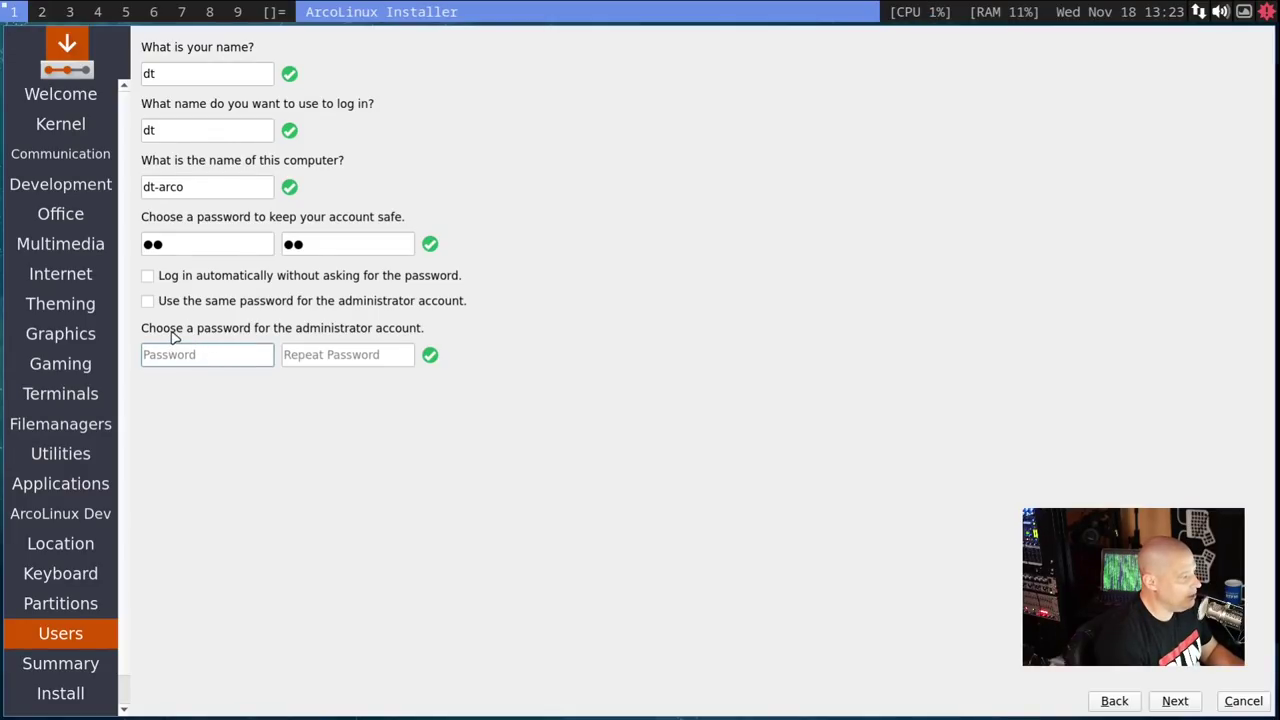
{"action": "left_click", "coordinate": [148, 301]}
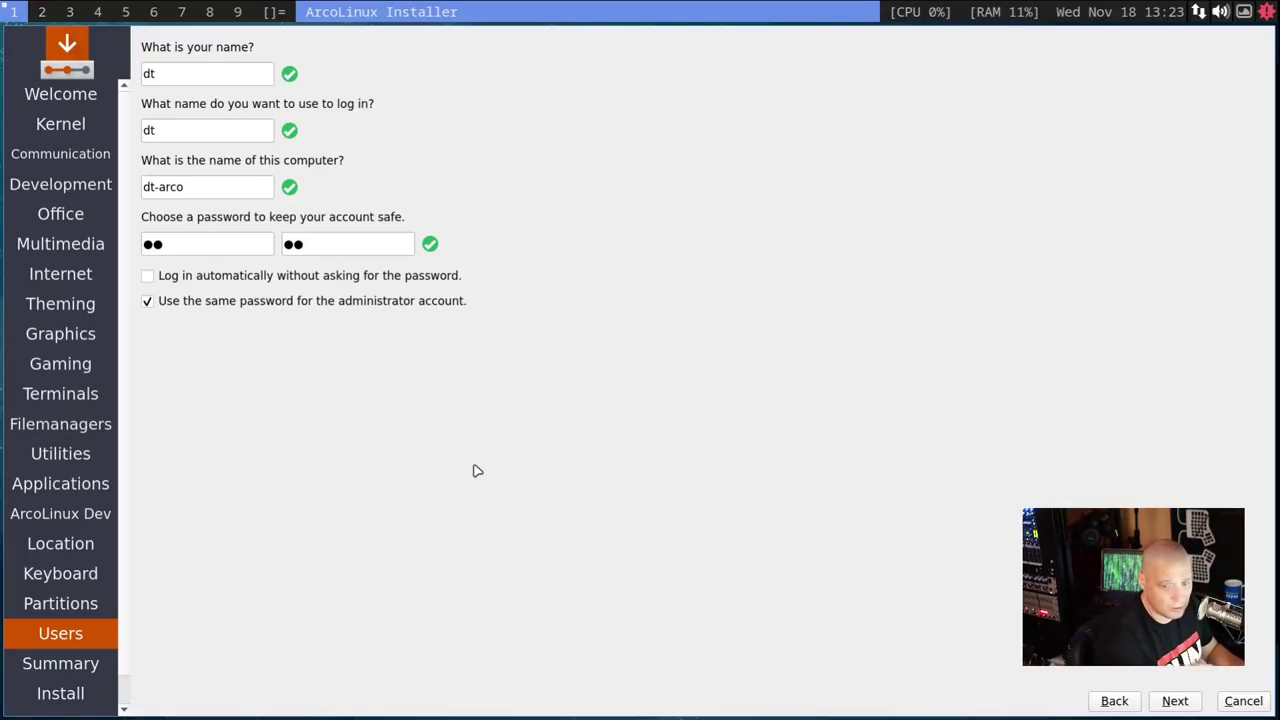
{"action": "left_click", "coordinate": [1175, 702]}
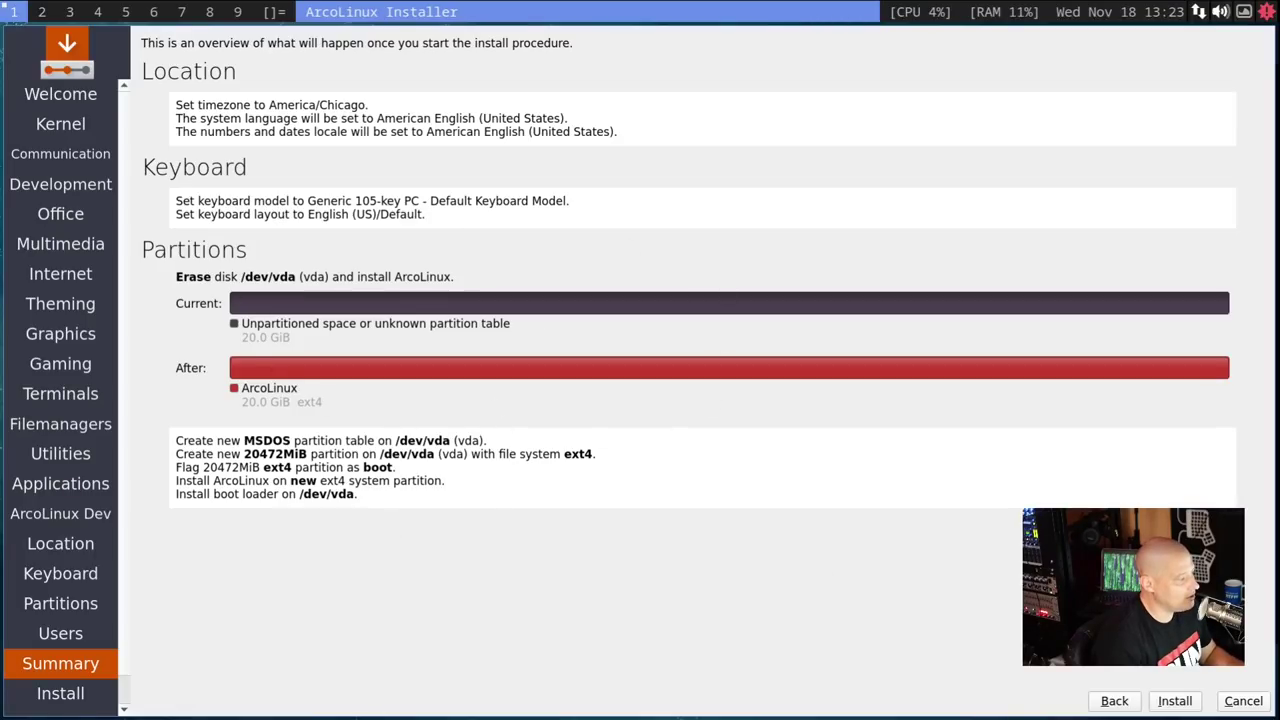
- Start the ArcoLinux installation from the Summary page and wait for All done
{"action": "left_click", "coordinate": [1174, 701]}
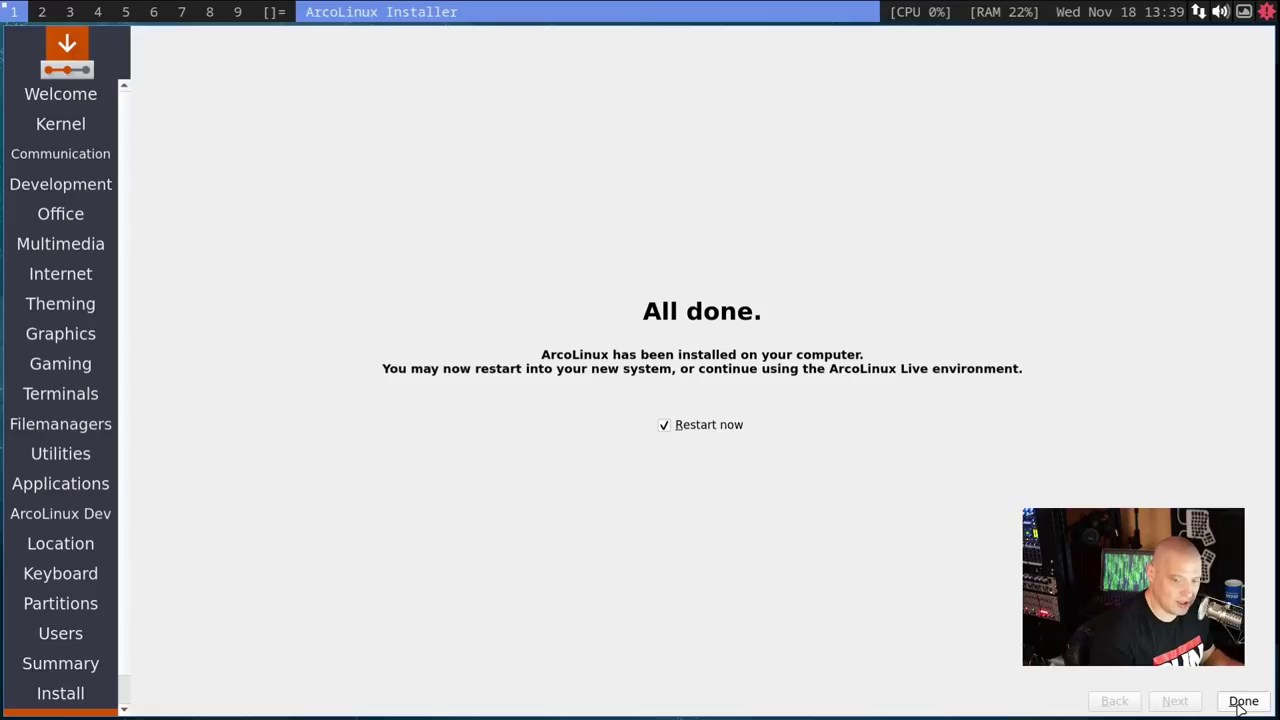
- Restart into the installed system, dismiss the connection notification, and quit the Welcome App
{"action": "left_click", "coordinate": [1241, 702]}
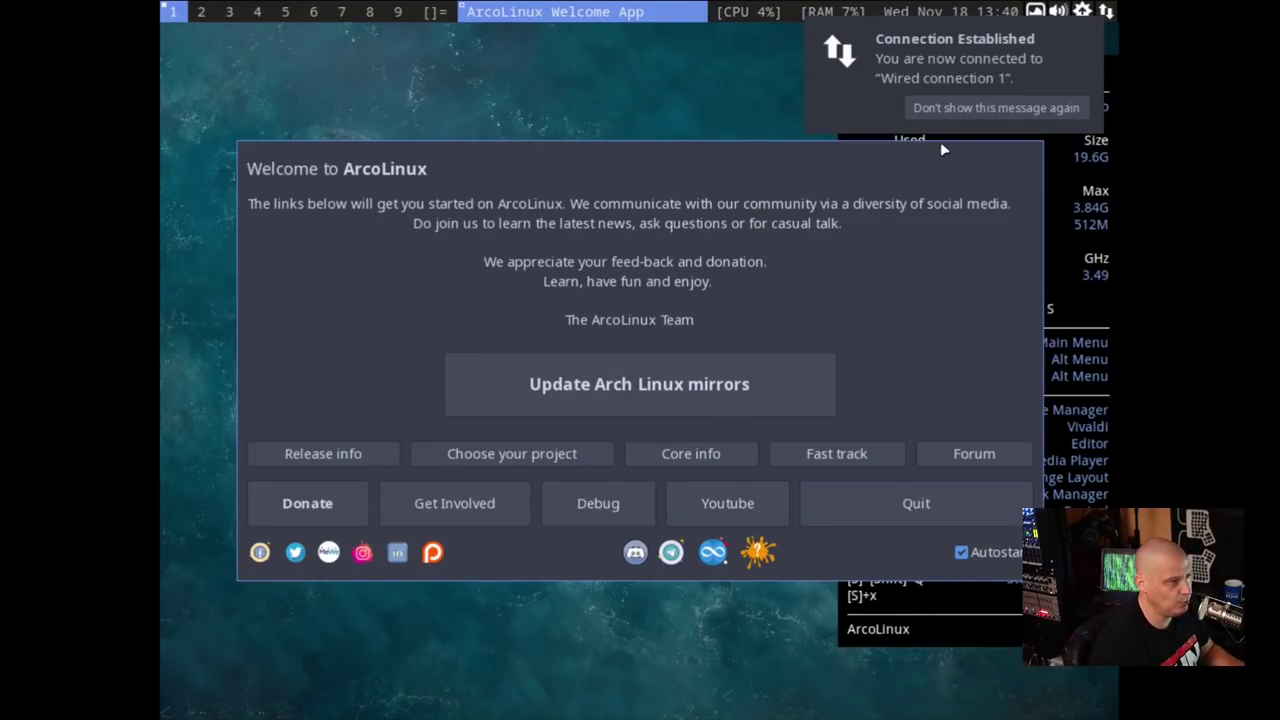
{"action": "left_click", "coordinate": [951, 109]}
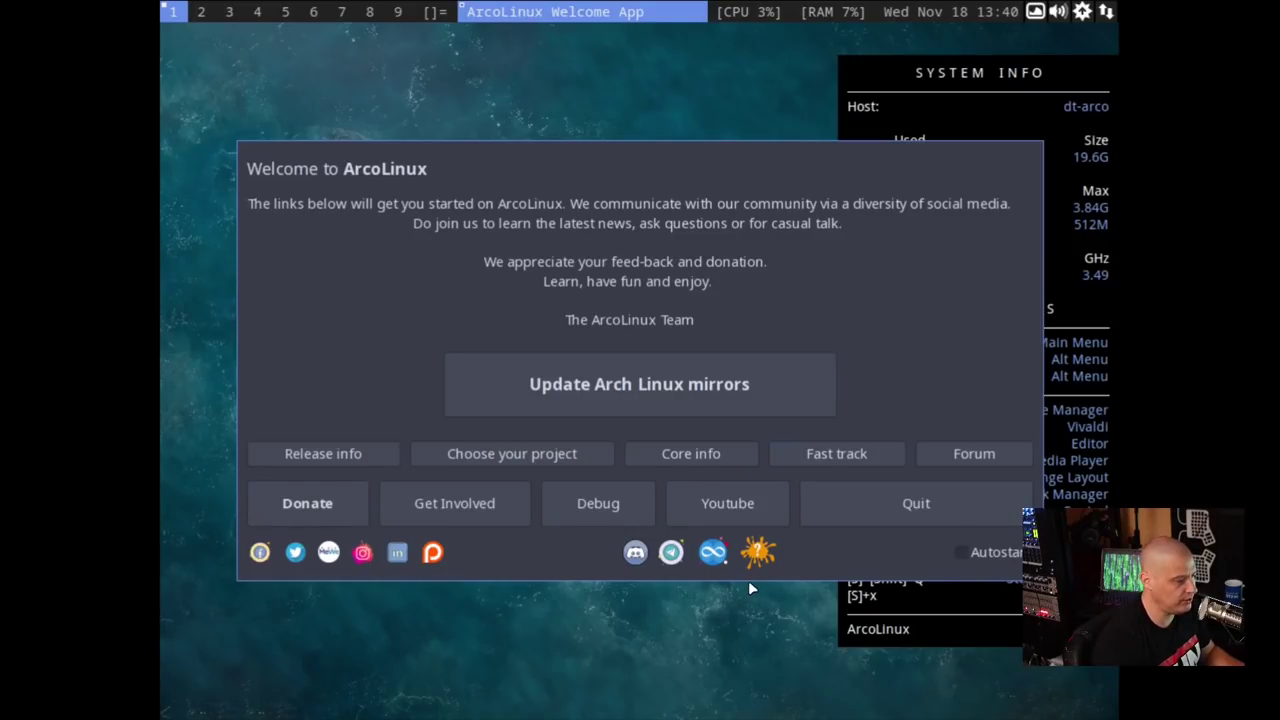
{"action": "left_click", "coordinate": [837, 497]}
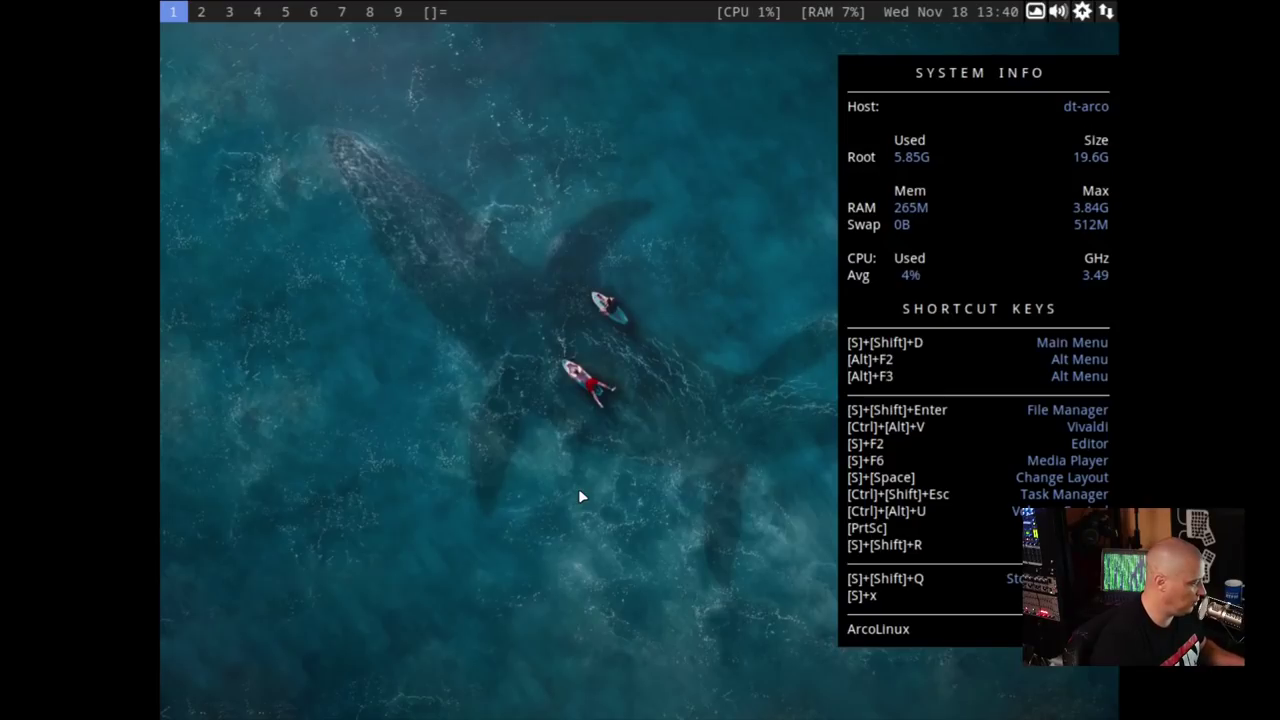
- Switch the display to 1920x1080 with xrandr -s 1920x1080, then cancel the ArcoLinux Logout window
{"action": "key", "text": "super+Return"}
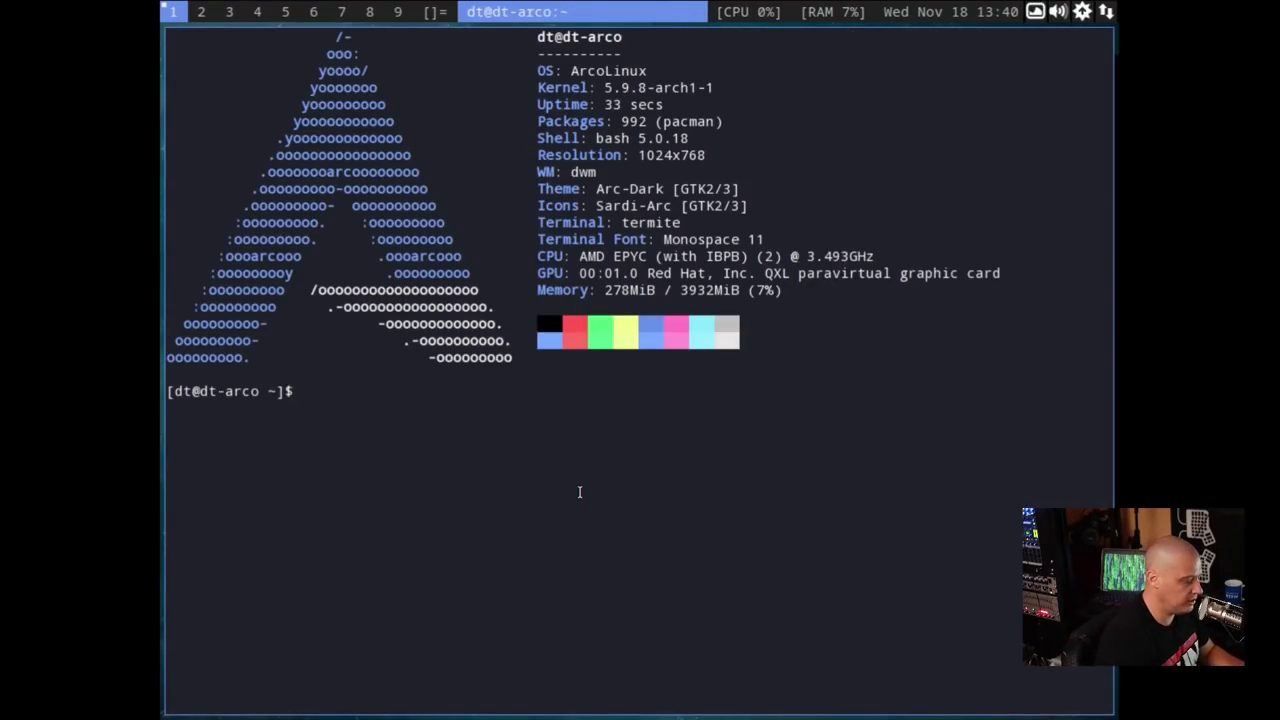
{"action": "type", "text": "xrand"}
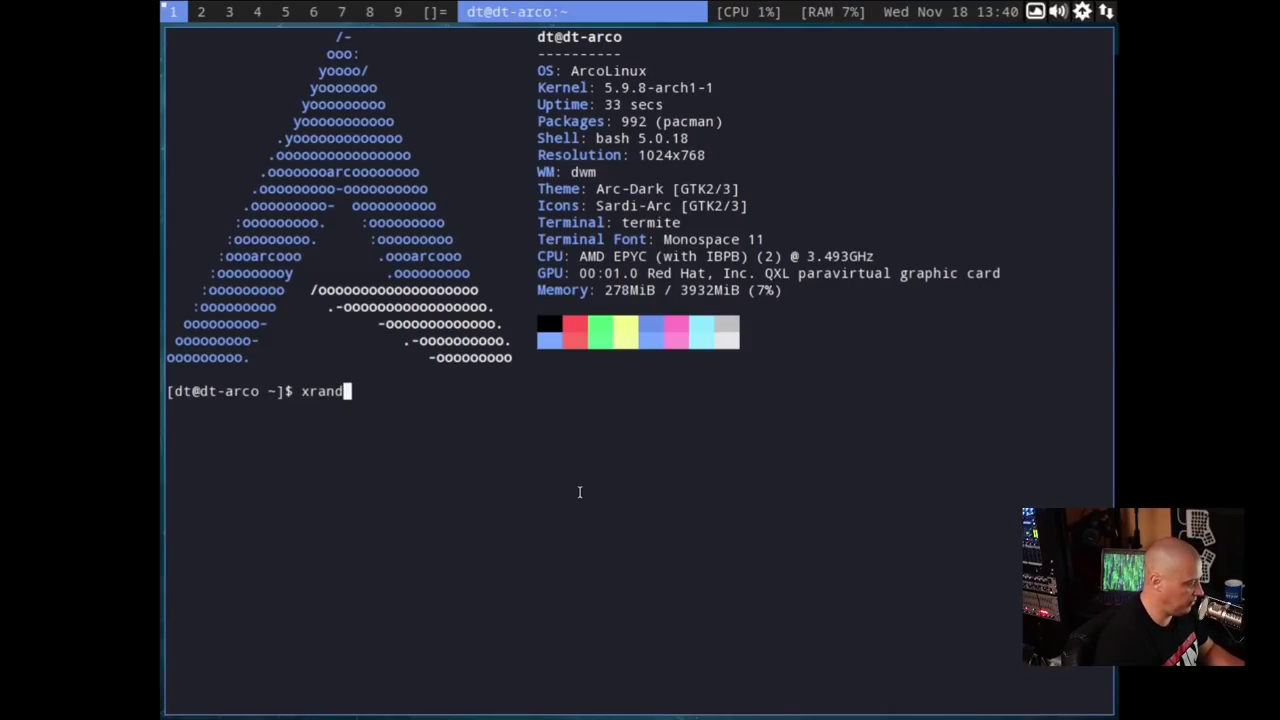
{"action": "type", "text": "r -s 1920"}
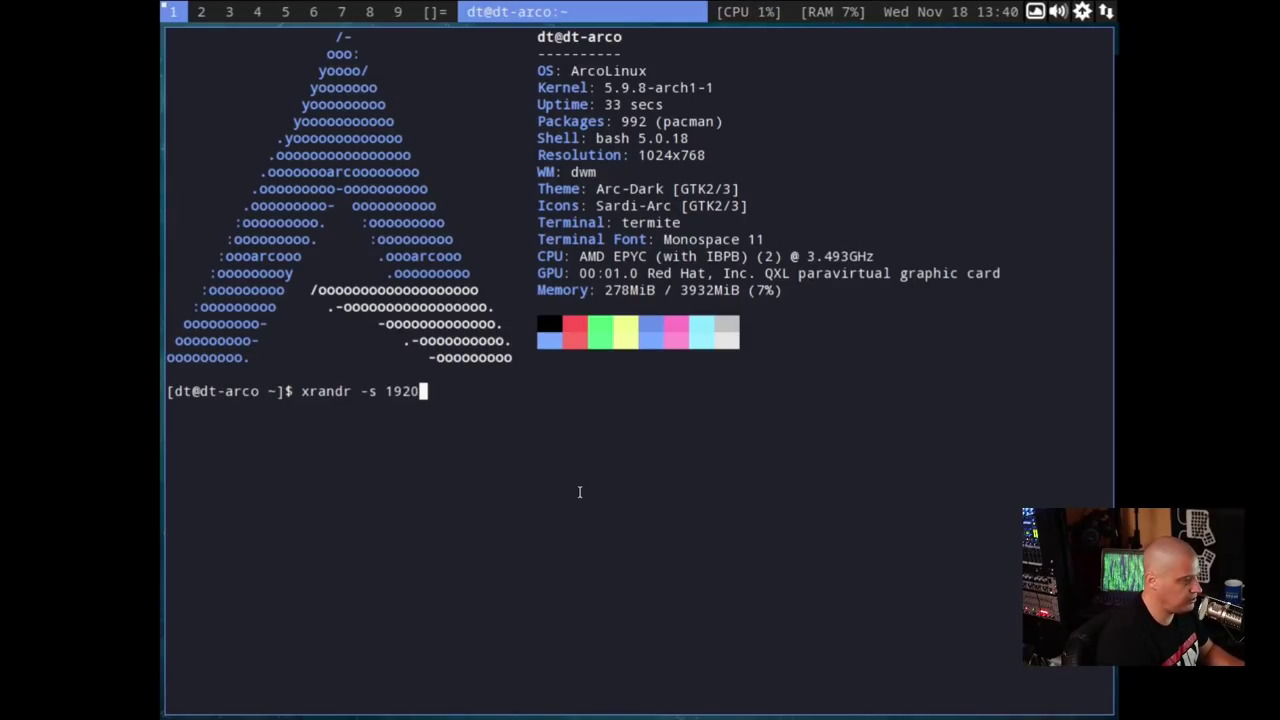
{"action": "type", "text": "x1080"}
{"action": "key", "text": "Return"}
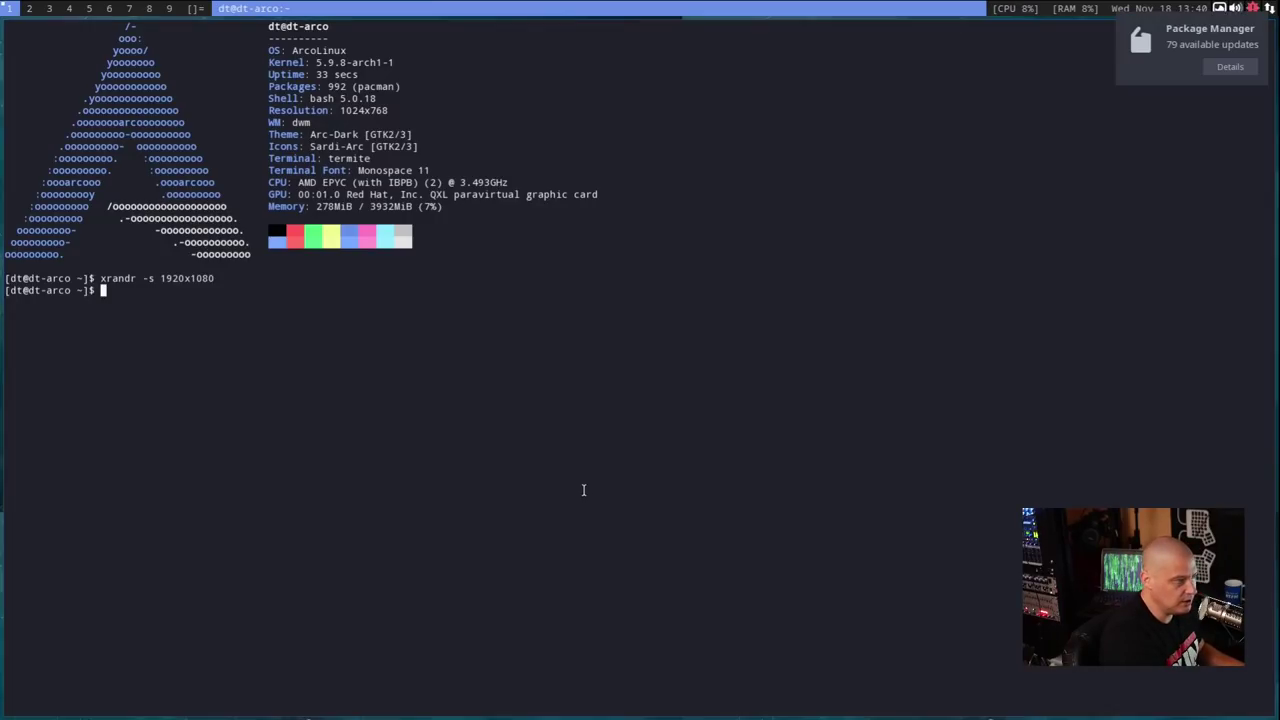
{"action": "key", "text": "super+x"}
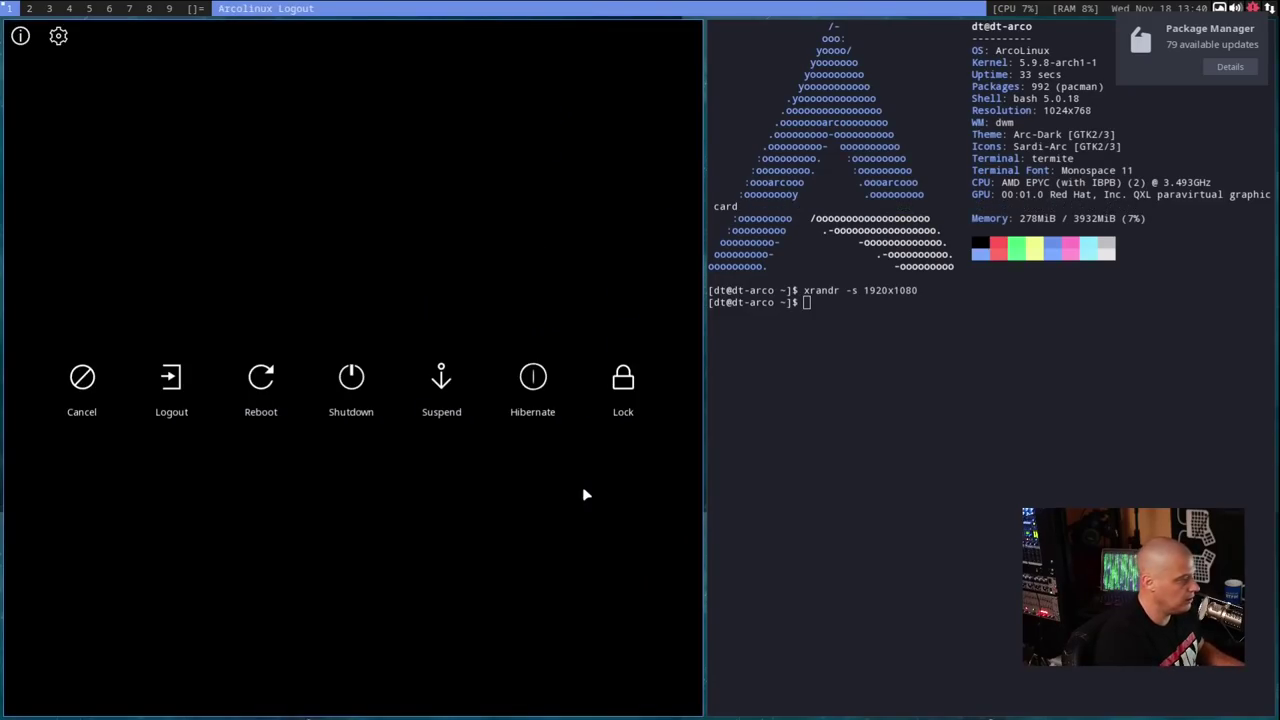
{"action": "left_click", "coordinate": [85, 390]}
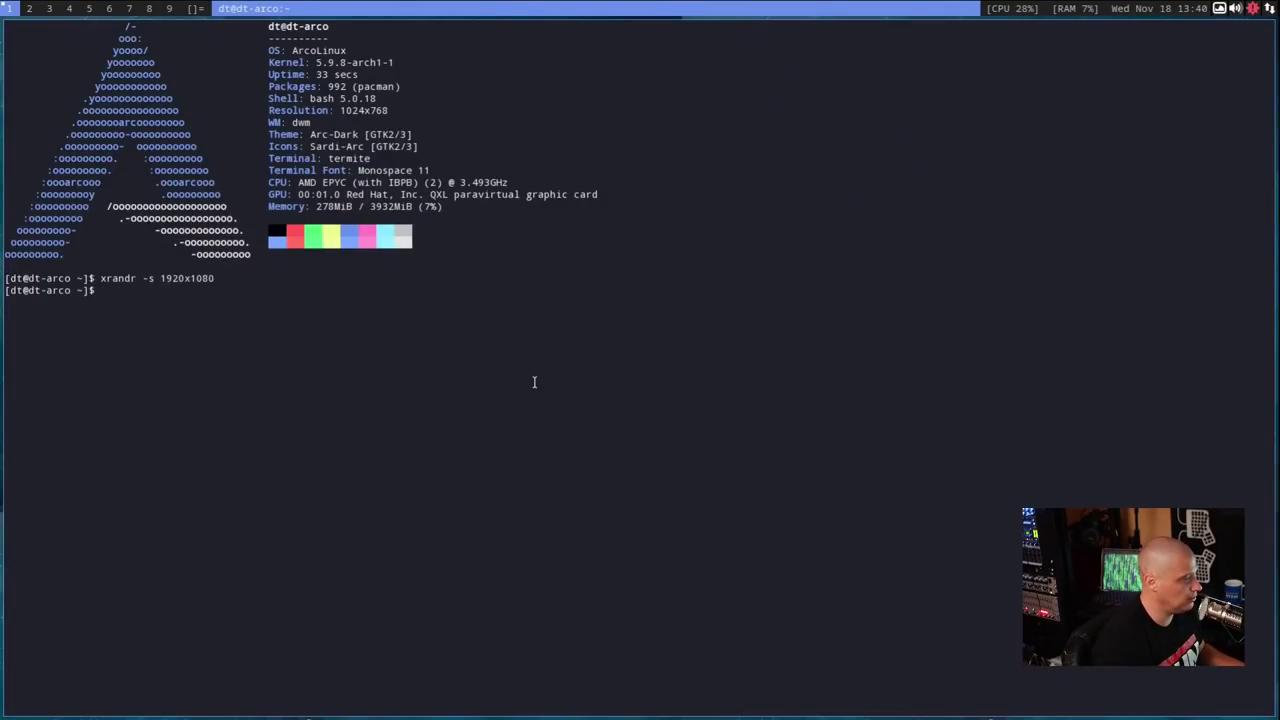
- Close the terminal, run killall conky from dmenu, and restart dwm so one conky returns
{"action": "key", "text": "super+shift+q"}
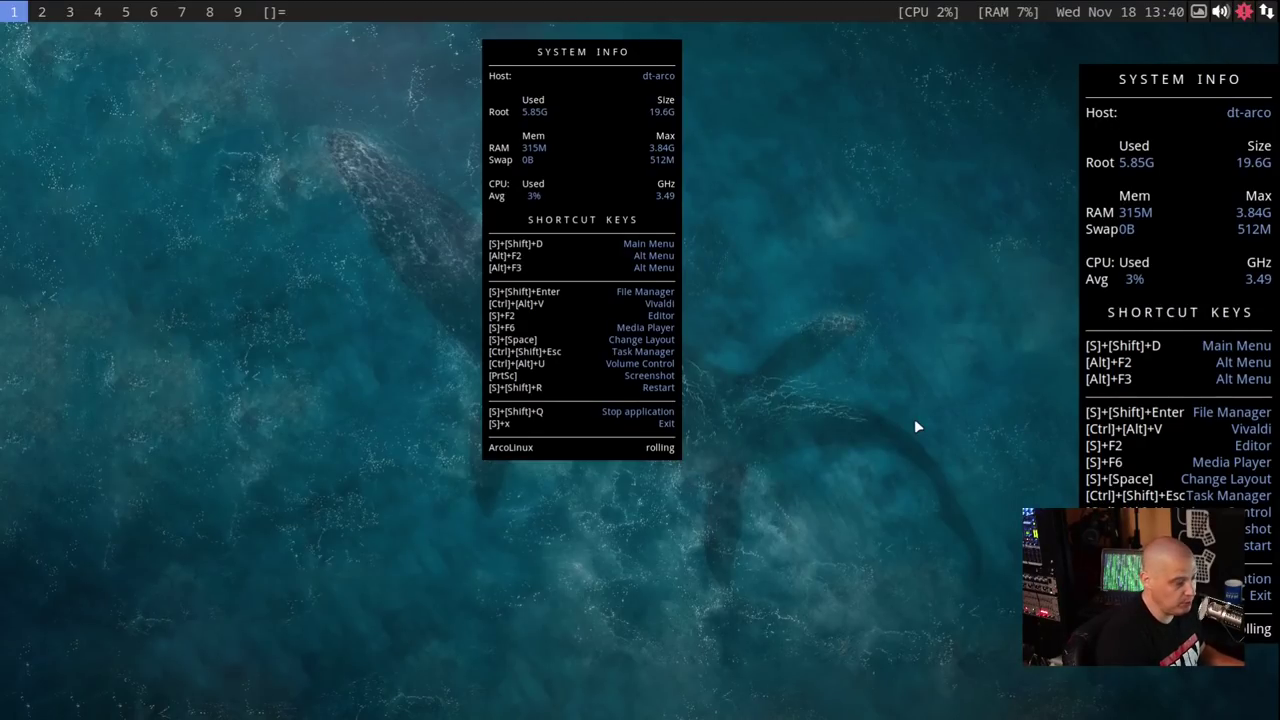
{"action": "key", "text": "super+shift+d"}
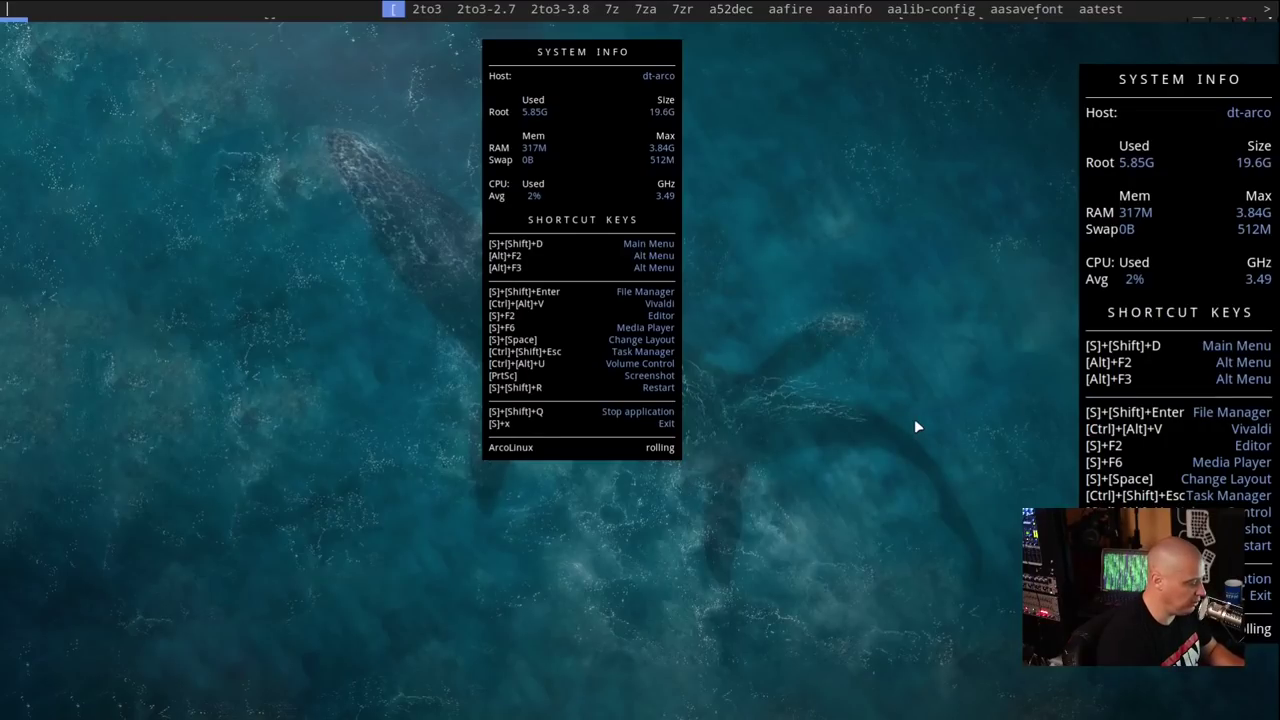
{"action": "type", "text": "killall conky"}
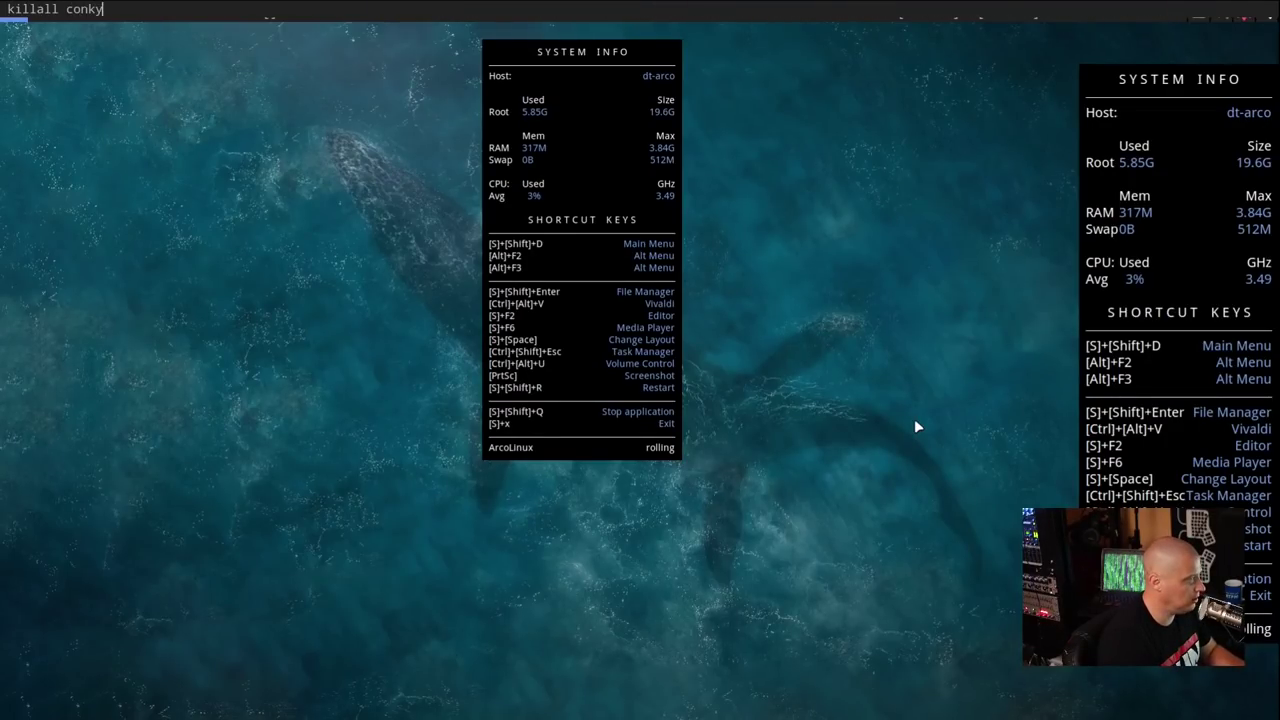
{"action": "key", "text": "Return"}
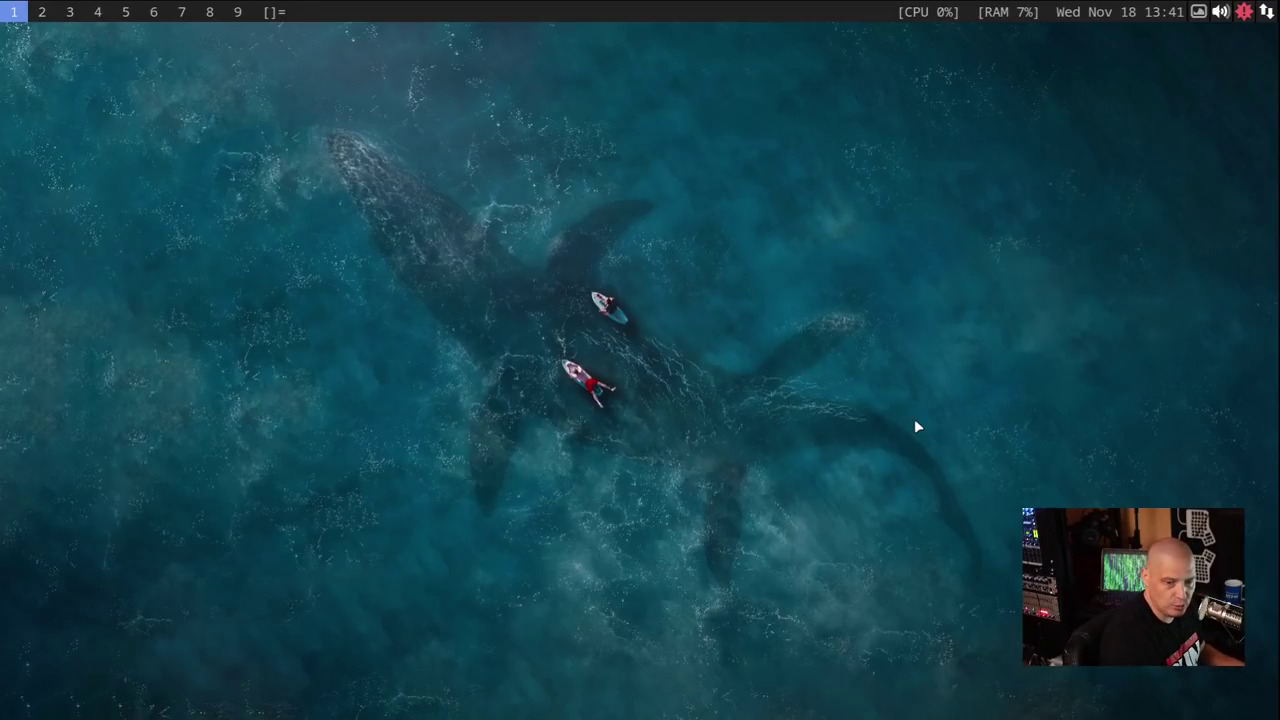
{"action": "key", "text": "super+shift+r"}
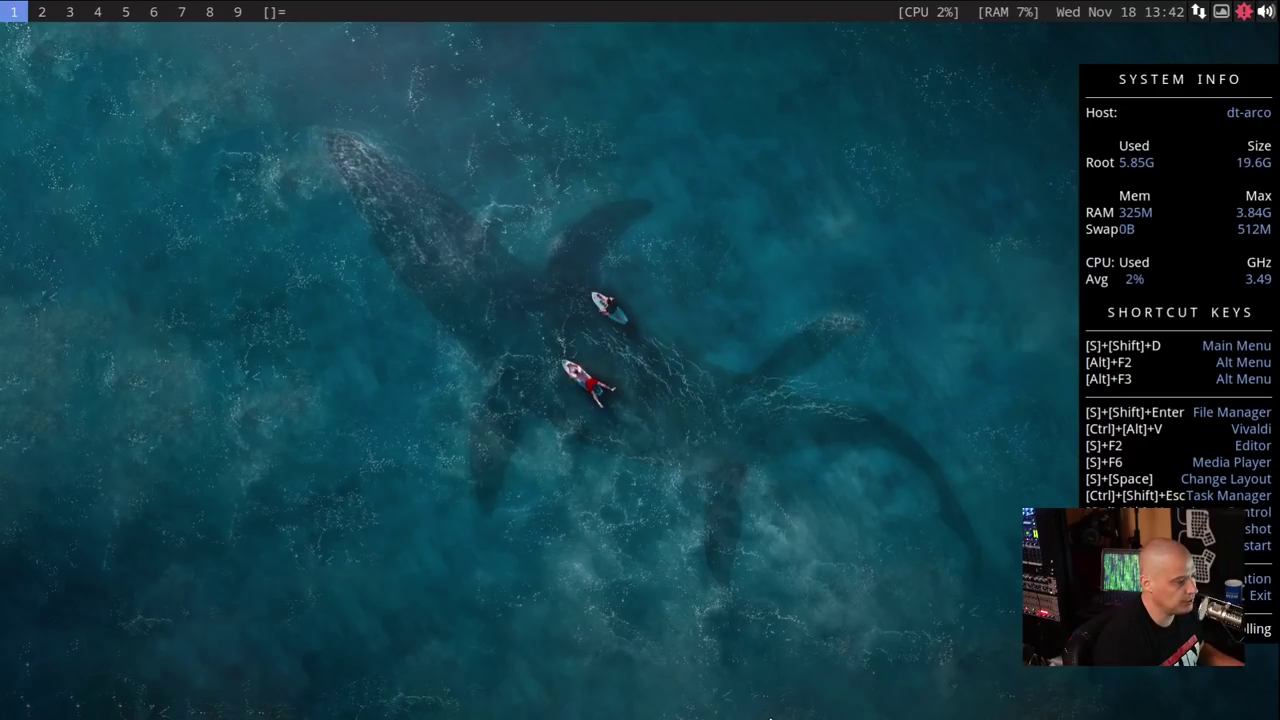
- Spawn four tiled terminals, then close the extras until one full-screen terminal remains
{"action": "key", "text": "super+Return"}
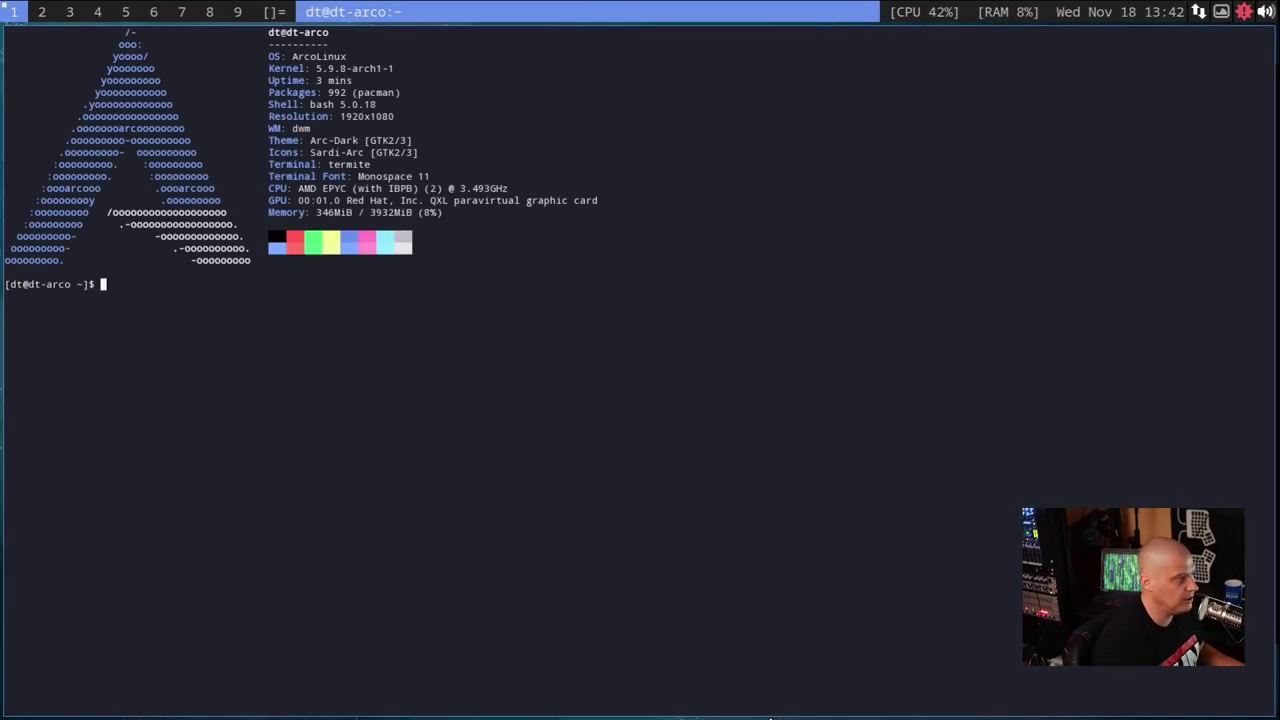
{"action": "key", "text": "super+Return"}
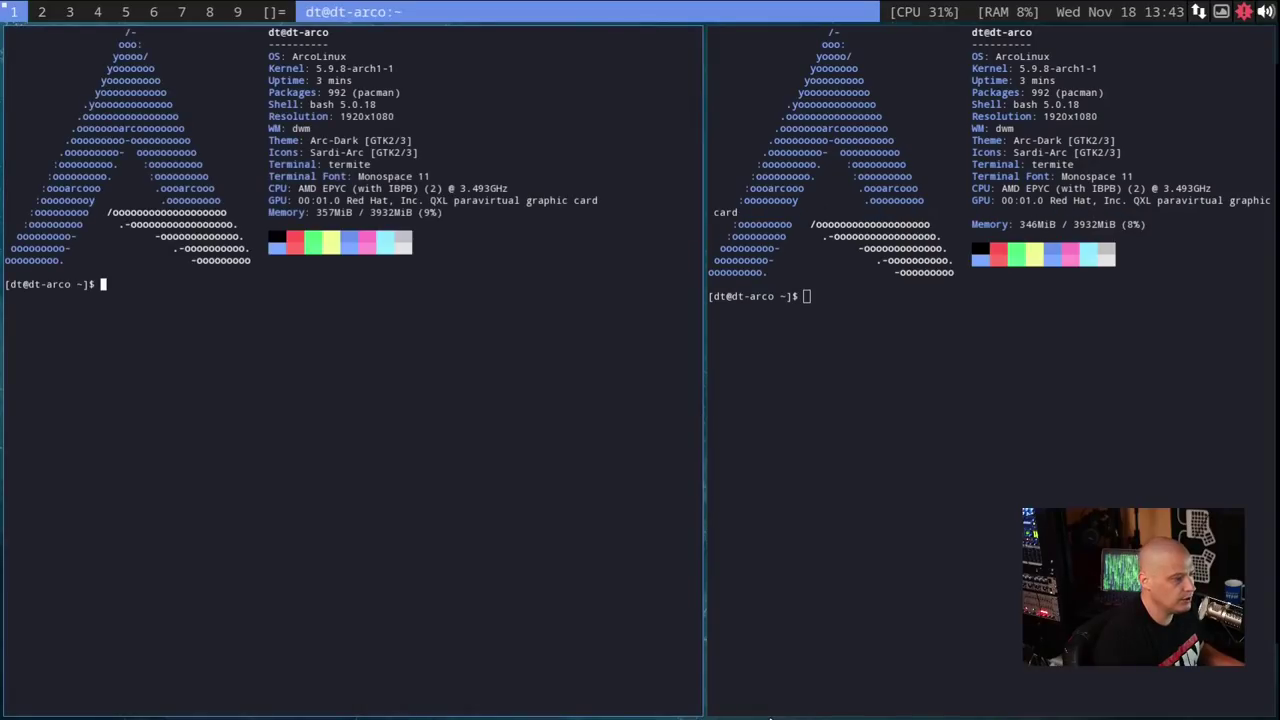
{"action": "key", "text": "super+Return"}
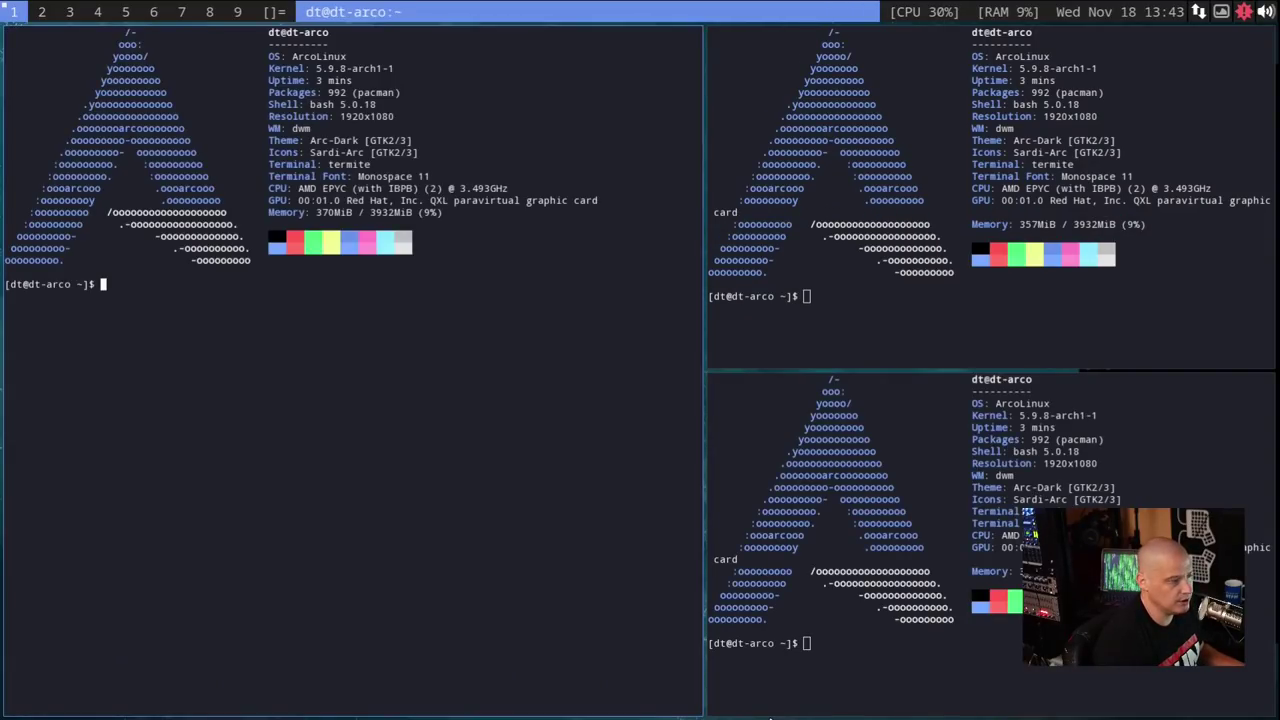
{"action": "key", "text": "super+Return"}
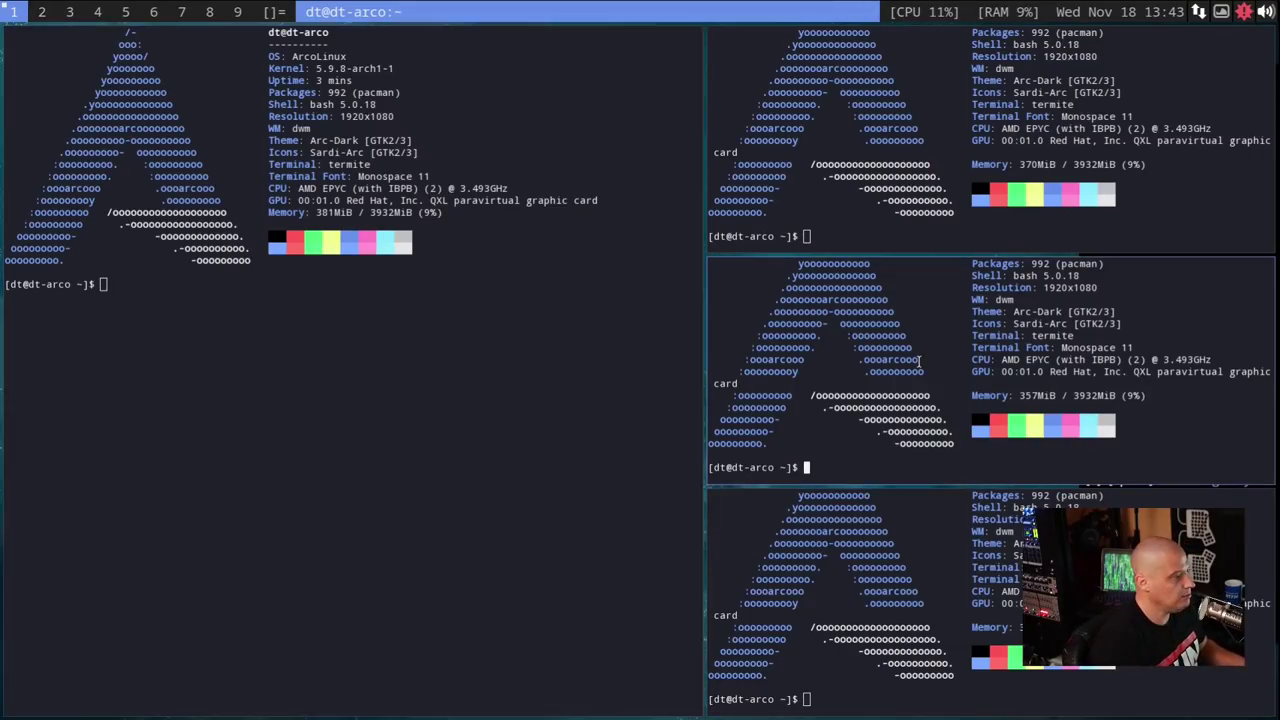
{"action": "key", "text": "super+shift+c"}
{"action": "key", "text": "super+shift+c"}
{"action": "key", "text": "super+shift+c"}
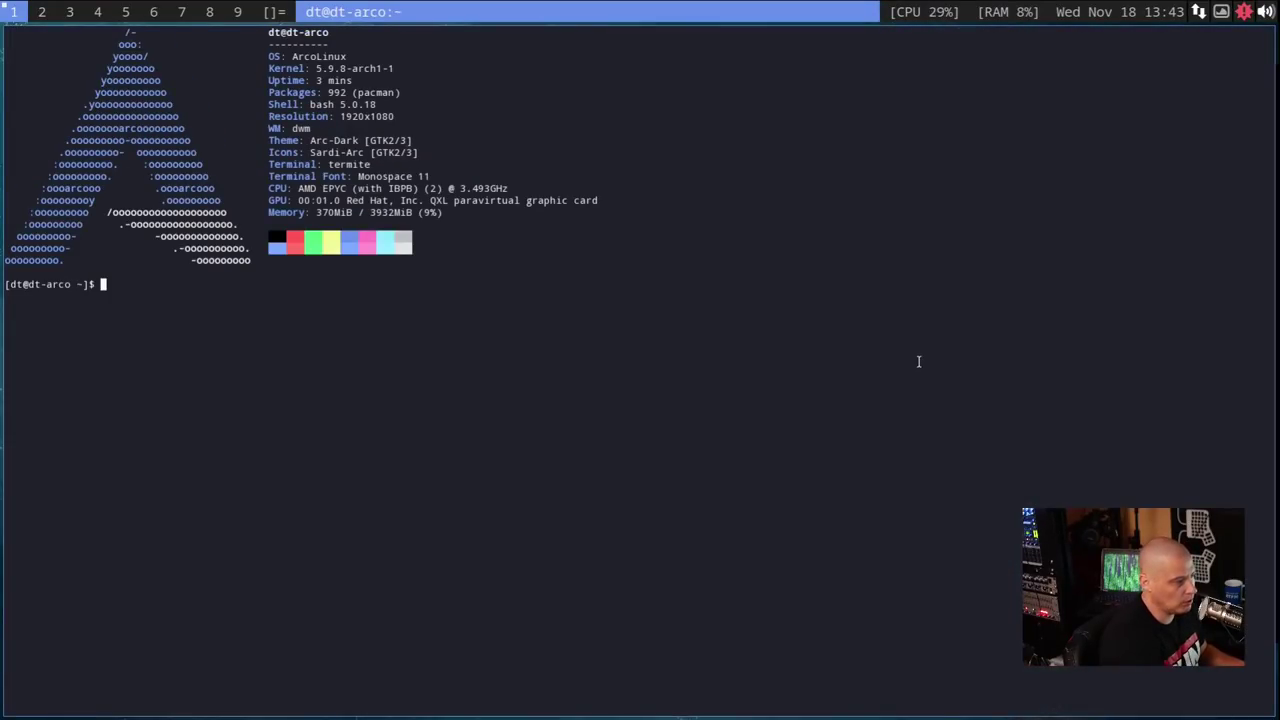
- Change into ~/.config/arco-dwm using Tab completion
{"action": "type", "text": "cd .config"}
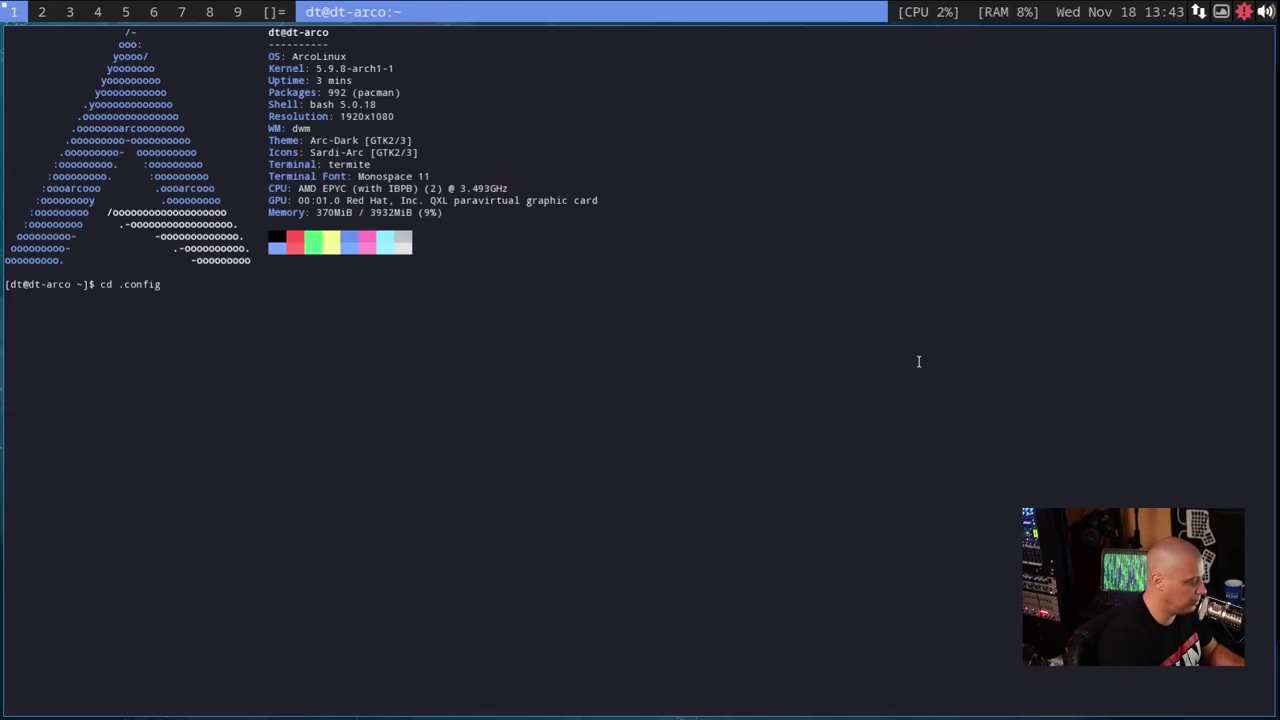
{"action": "key", "text": "Tab"}
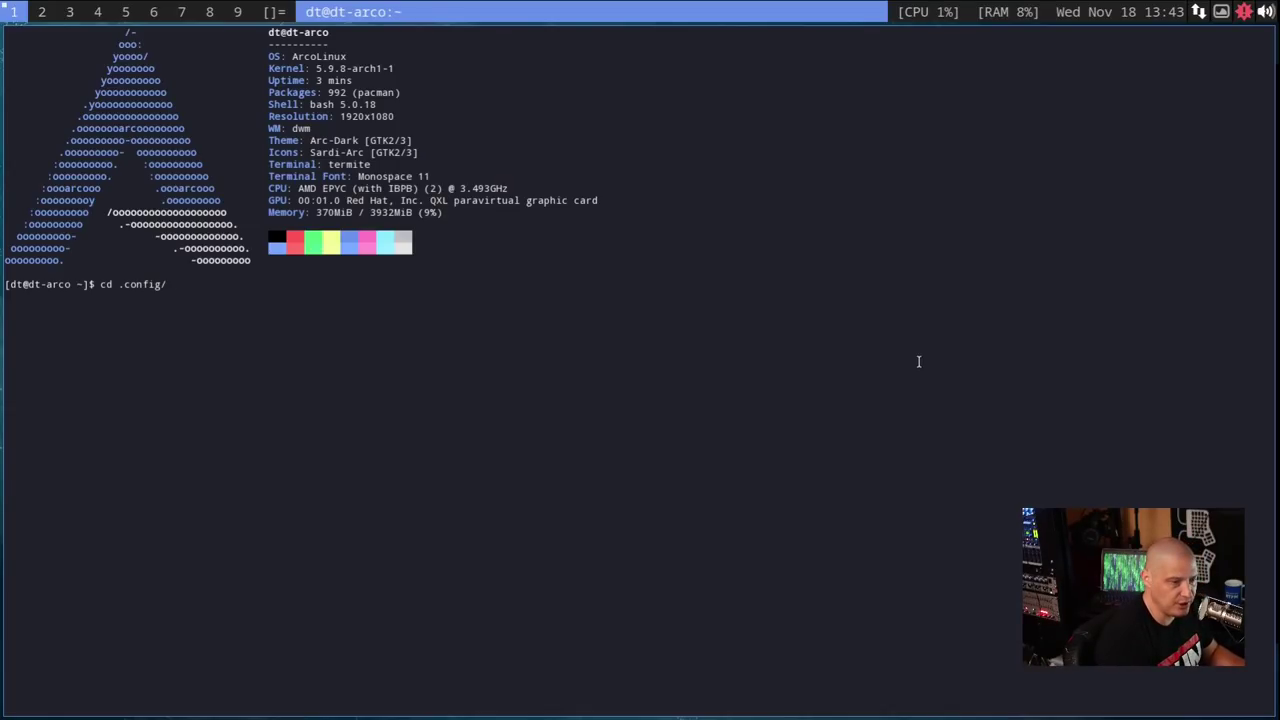
{"action": "type", "text": "arco"}
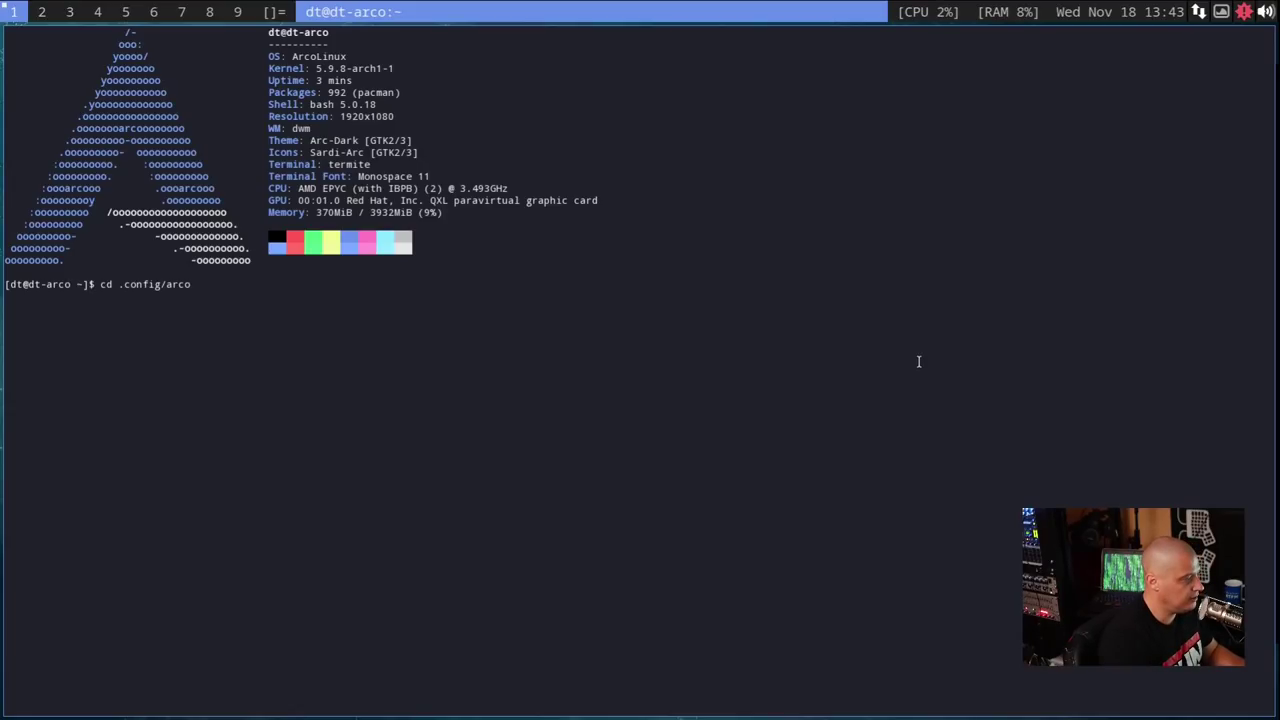
{"action": "key", "text": "Tab"}
{"action": "key", "text": "Tab"}
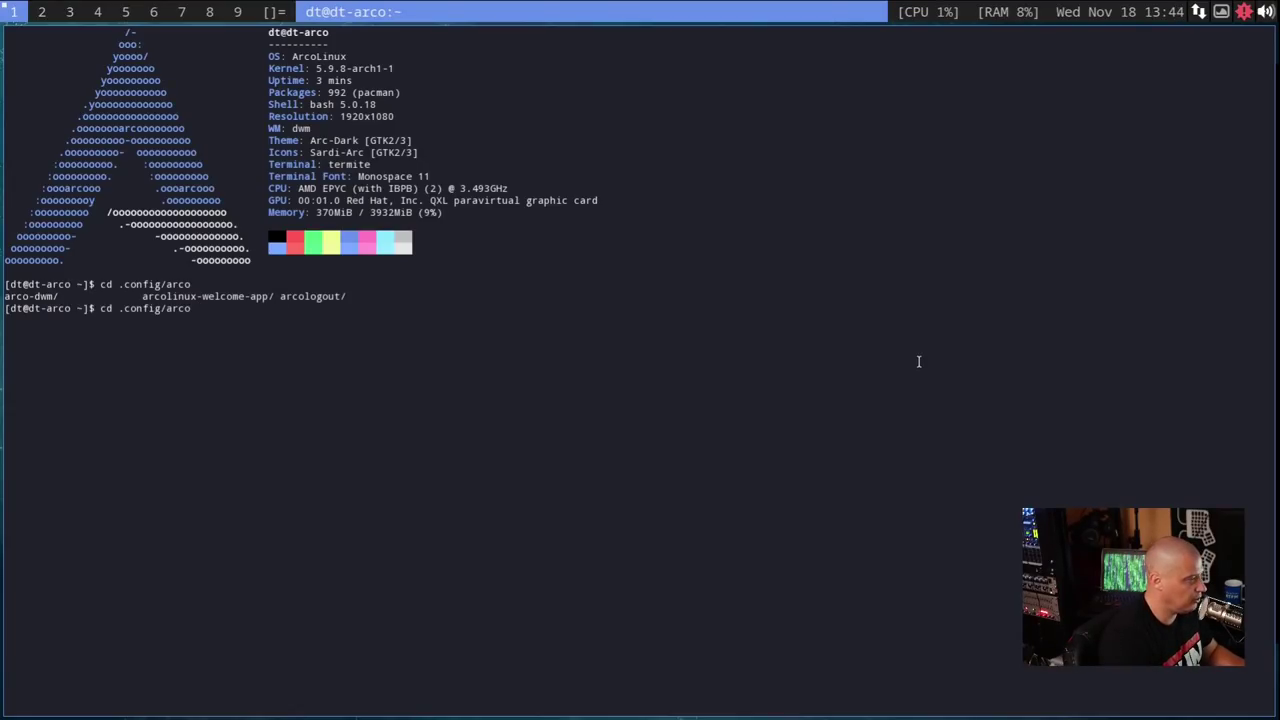
{"action": "type", "text": "-dwm"}
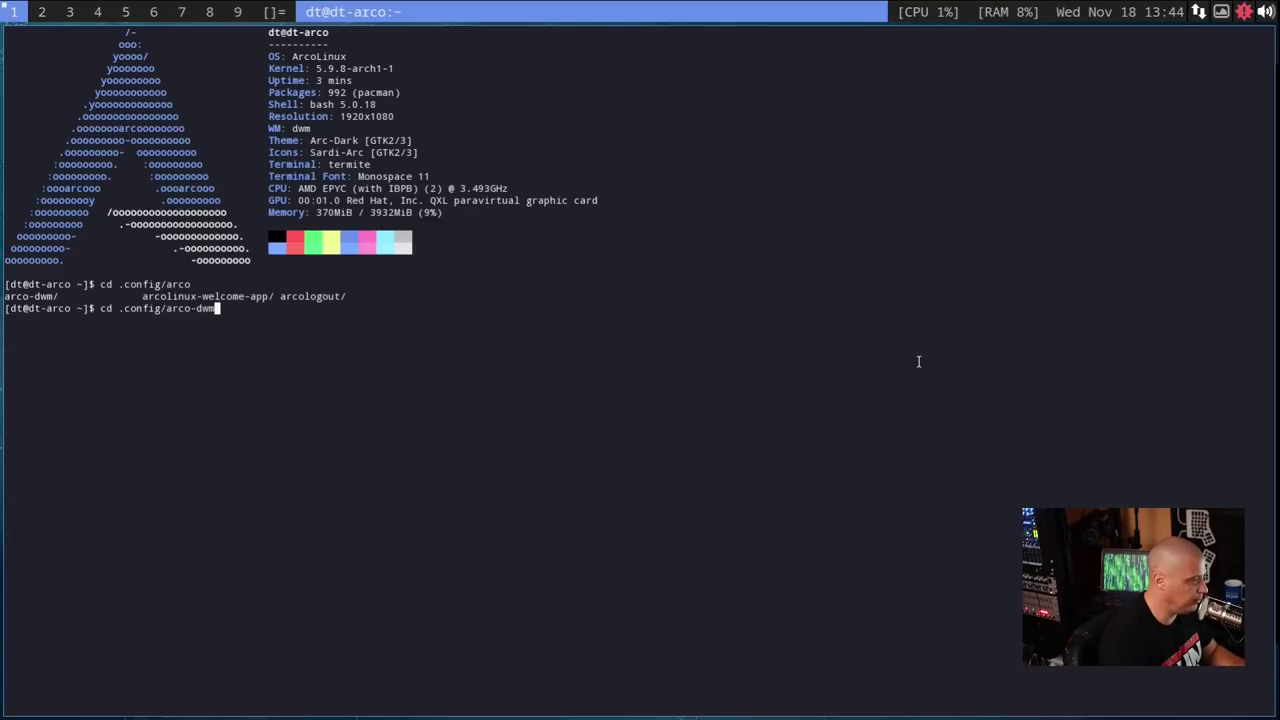
{"action": "key", "text": "Tab"}
{"action": "key", "text": "Return"}
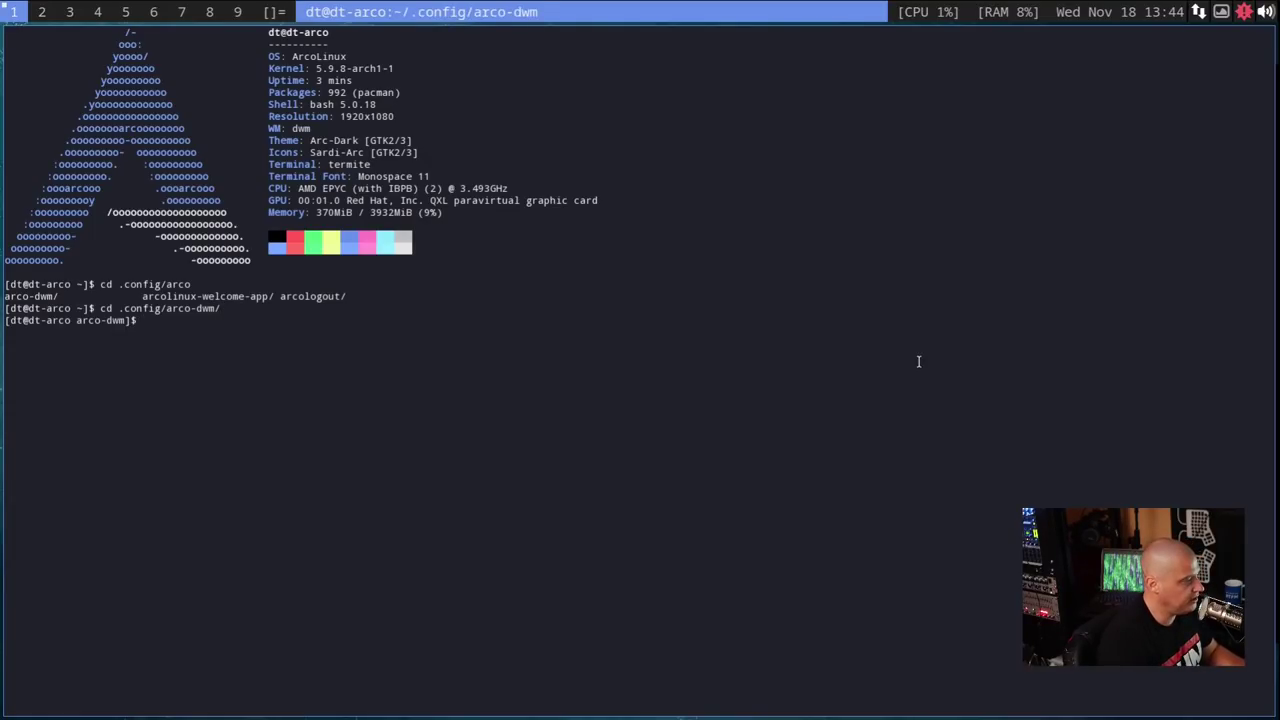
- Enlarge the terminal font twice and list the arco-dwm folder's files with ls
{"action": "key", "text": "ctrl+plus"}
{"action": "type", "text": "z"}
{"action": "key", "text": "ctrl+plus"}
{"action": "key", "text": "ctrl+plus"}
{"action": "key", "text": "BackSpace"}
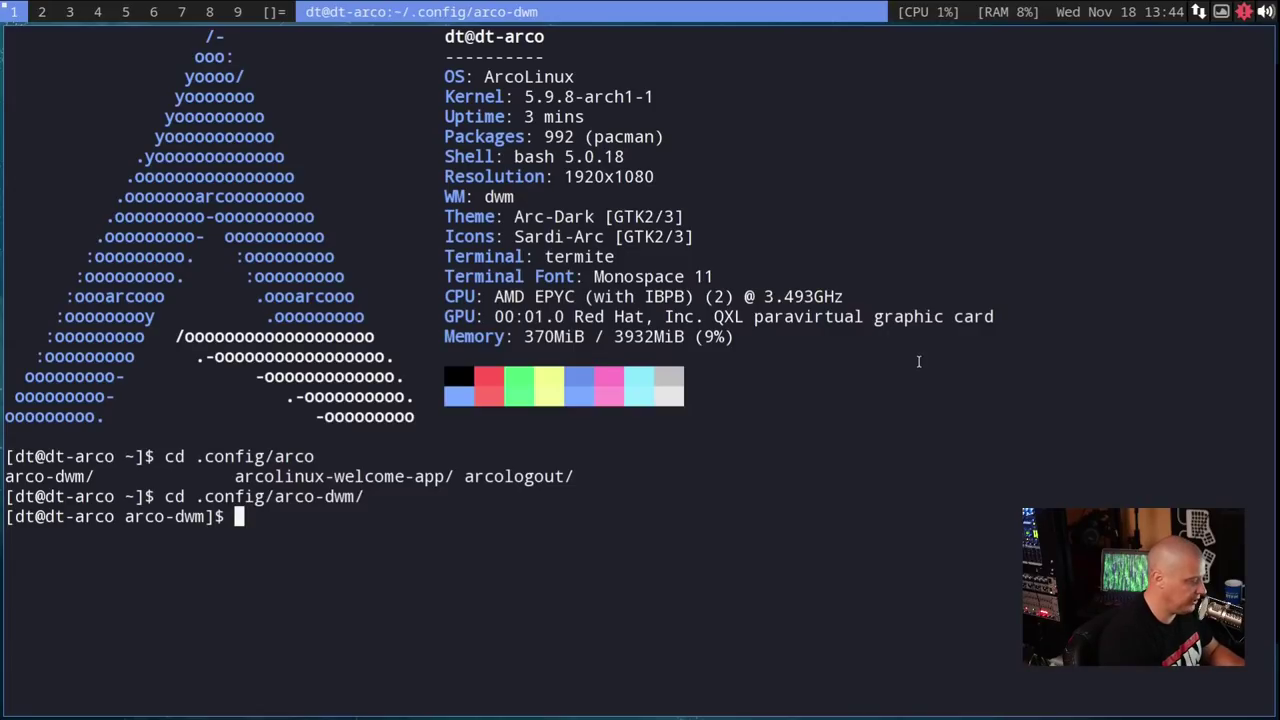
{"action": "type", "text": "ls"}
{"action": "key", "text": "Return"}
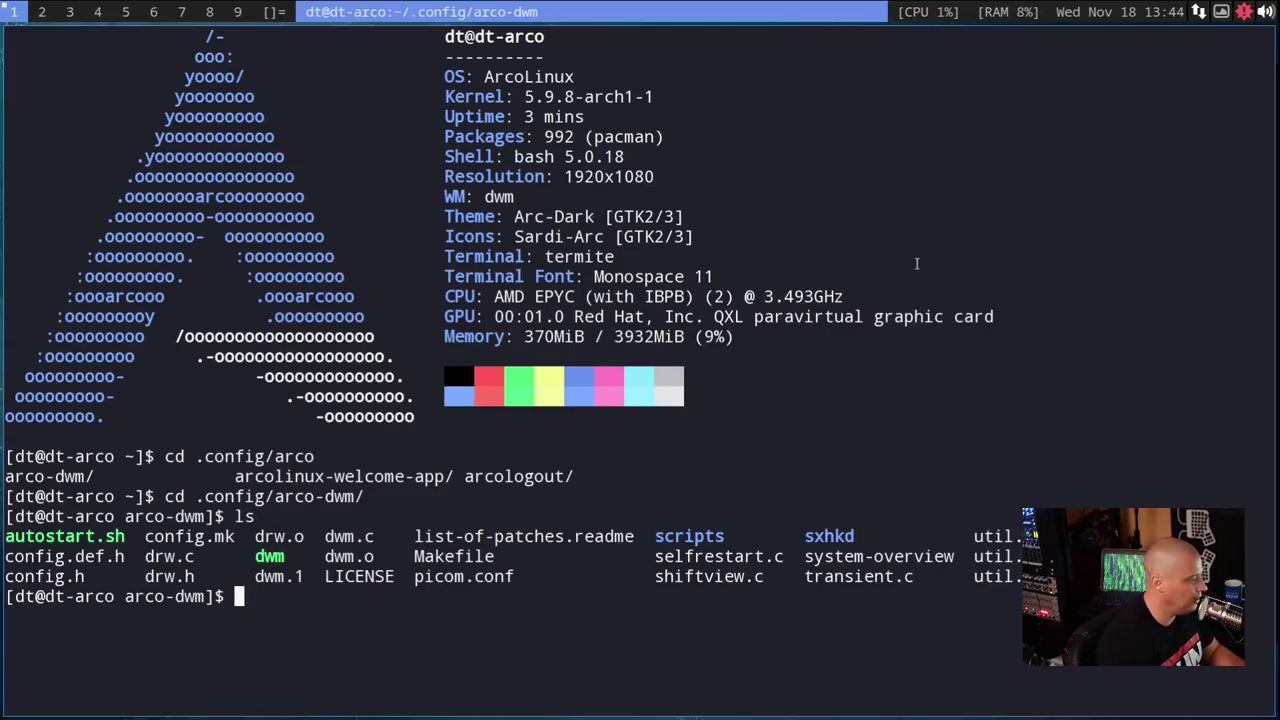
- Open config.def.h with vim and move down to the /* appearance */ line
{"action": "type", "text": "v"}
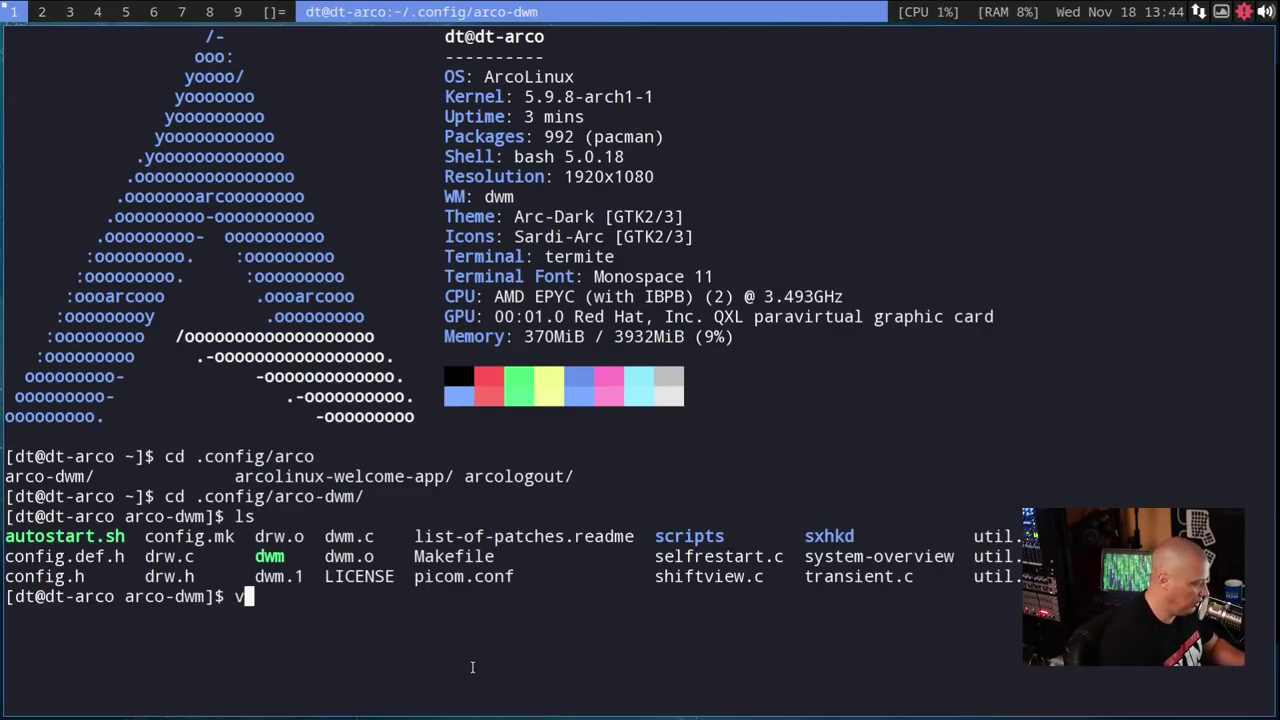
{"action": "type", "text": "im config.def.h"}
{"action": "key", "text": "Return"}
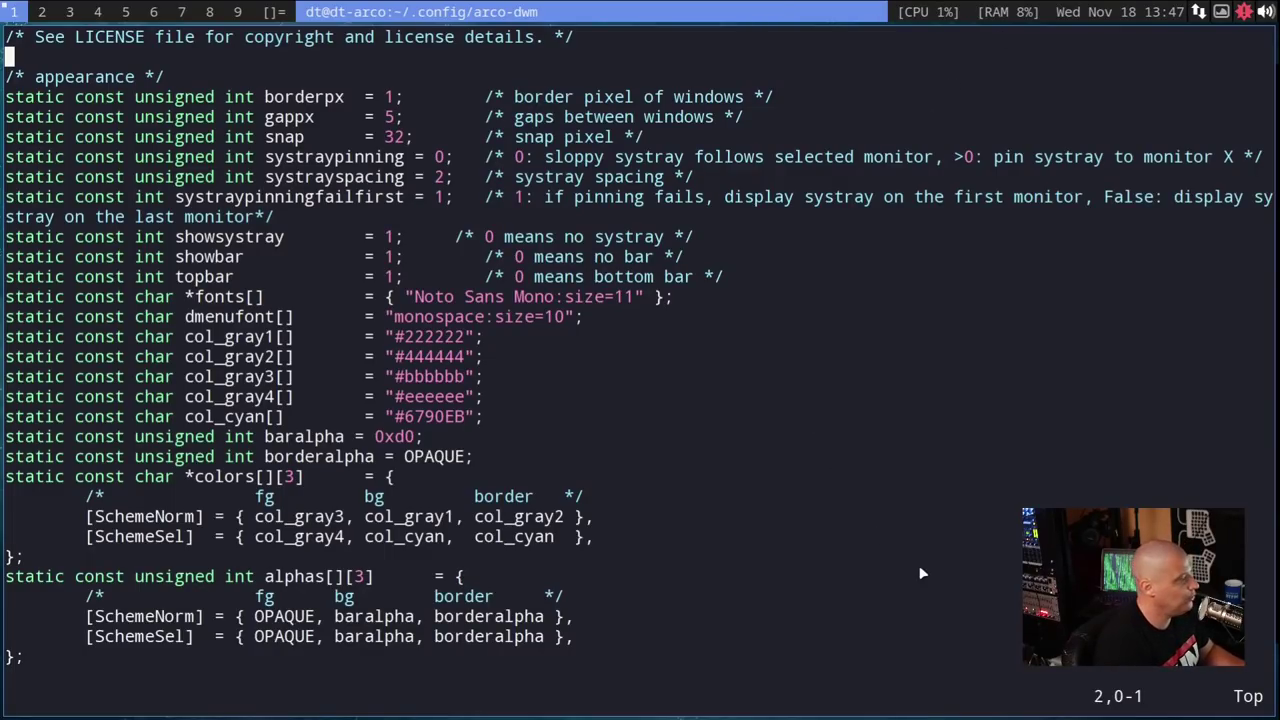
{"action": "key", "text": "j"}
{"action": "key", "text": "j"}
{"action": "key", "text": "j"}
{"action": "key", "text": "j"}
{"action": "key", "text": "j"}
{"action": "key", "text": "j"}
{"action": "key", "text": "j"}
{"action": "key", "text": "j"}
{"action": "key", "text": "j"}
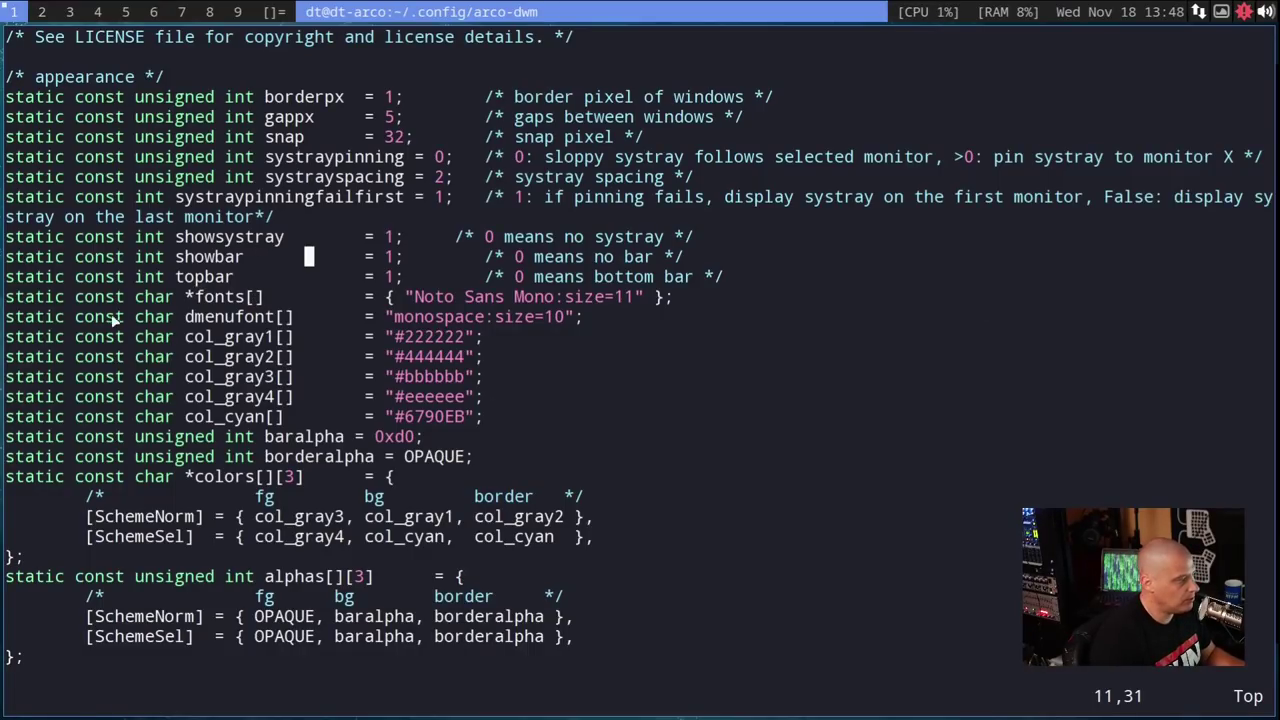
{"action": "left_click", "coordinate": [231, 298]}
{"action": "left_click", "coordinate": [198, 296]}
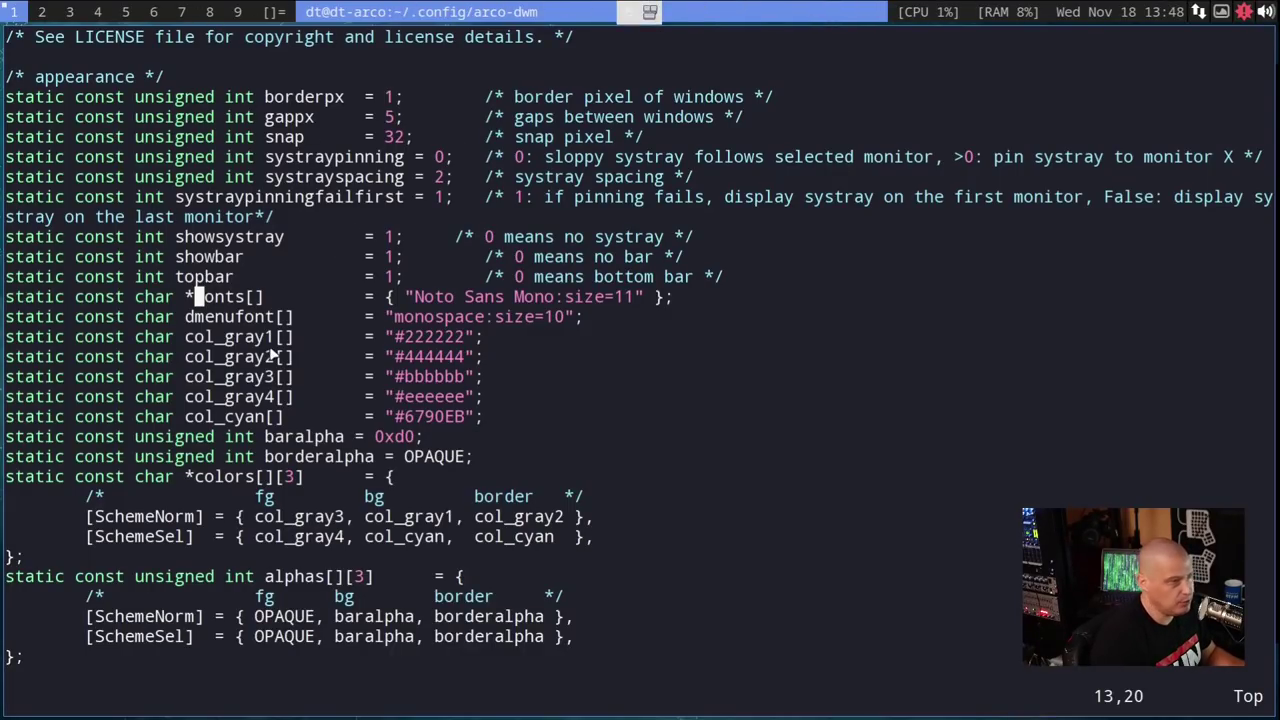
{"action": "key", "text": "h"}
{"action": "key", "text": "j"}
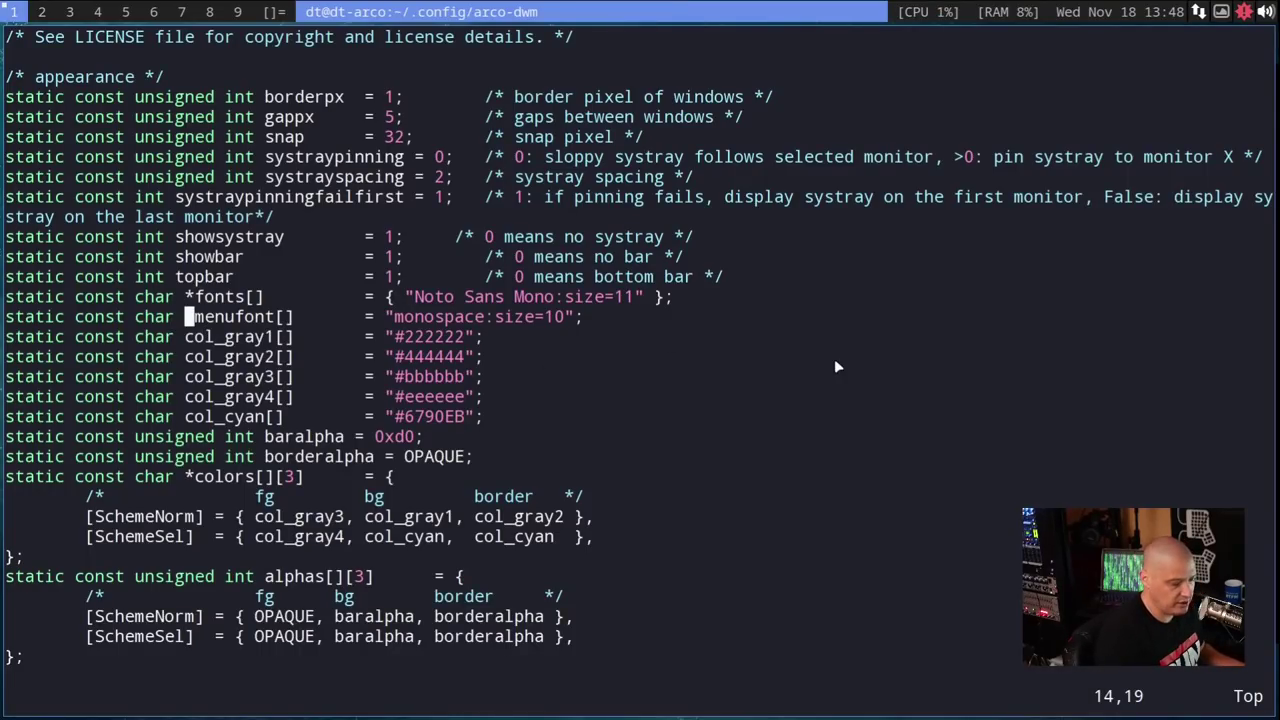
{"action": "key", "text": "super+shift+Return"}
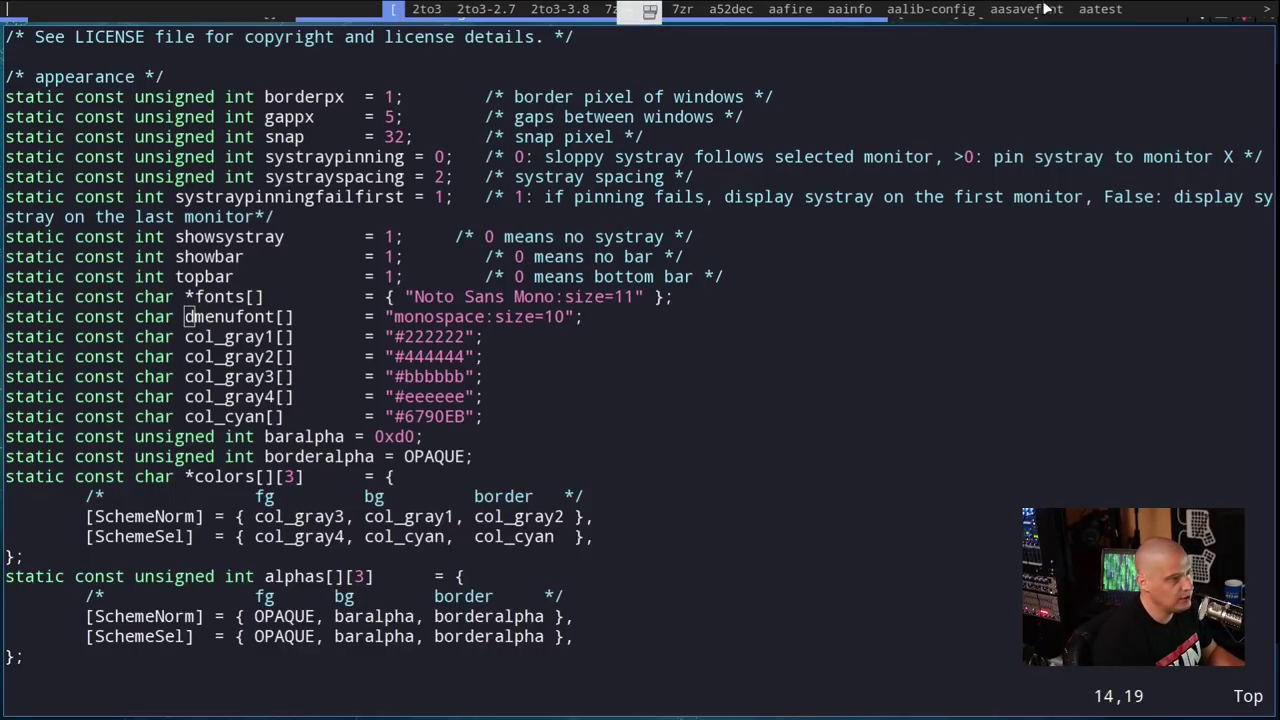
{"action": "key", "text": "Escape"}
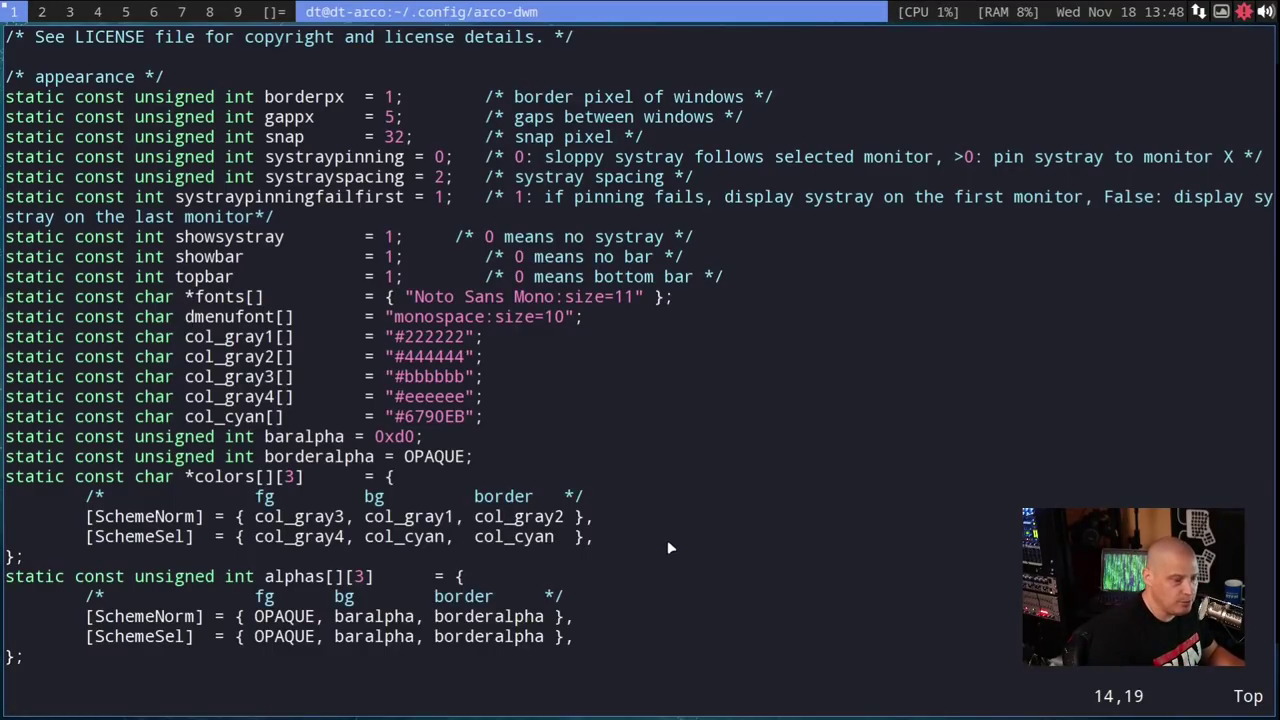
{"action": "key", "text": "super+shift+Return"}
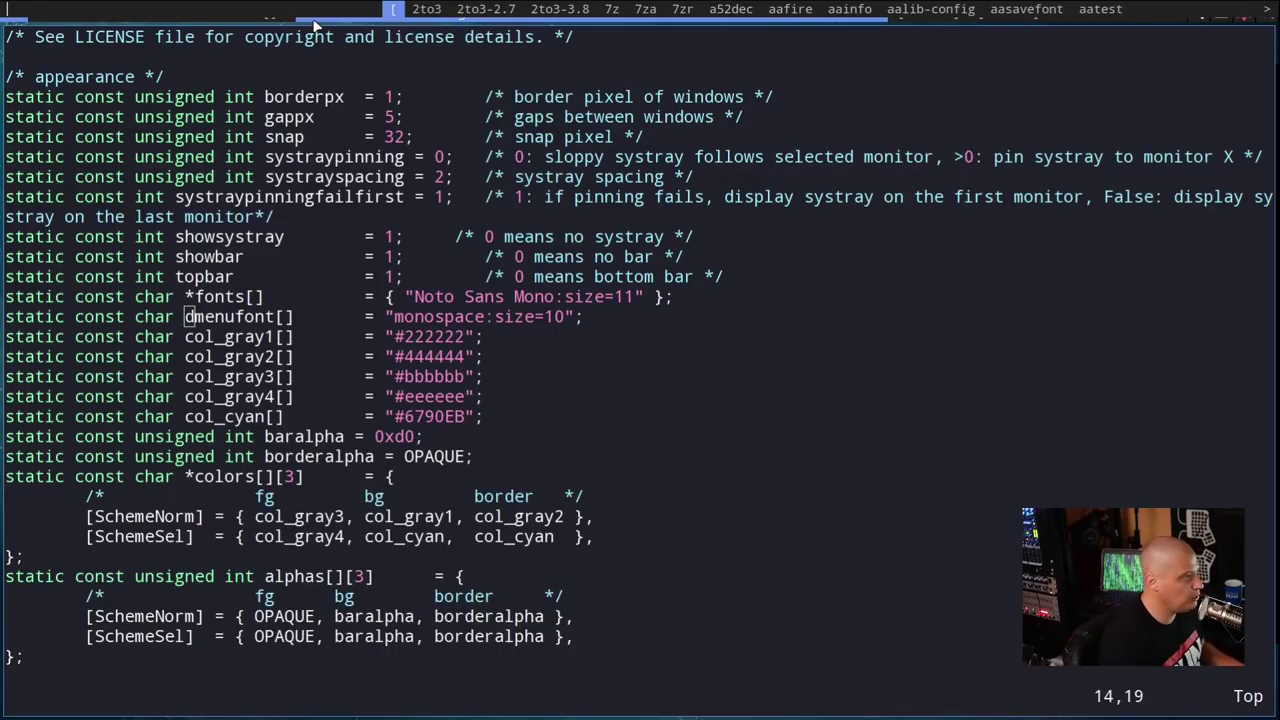
{"action": "key", "text": "Escape"}
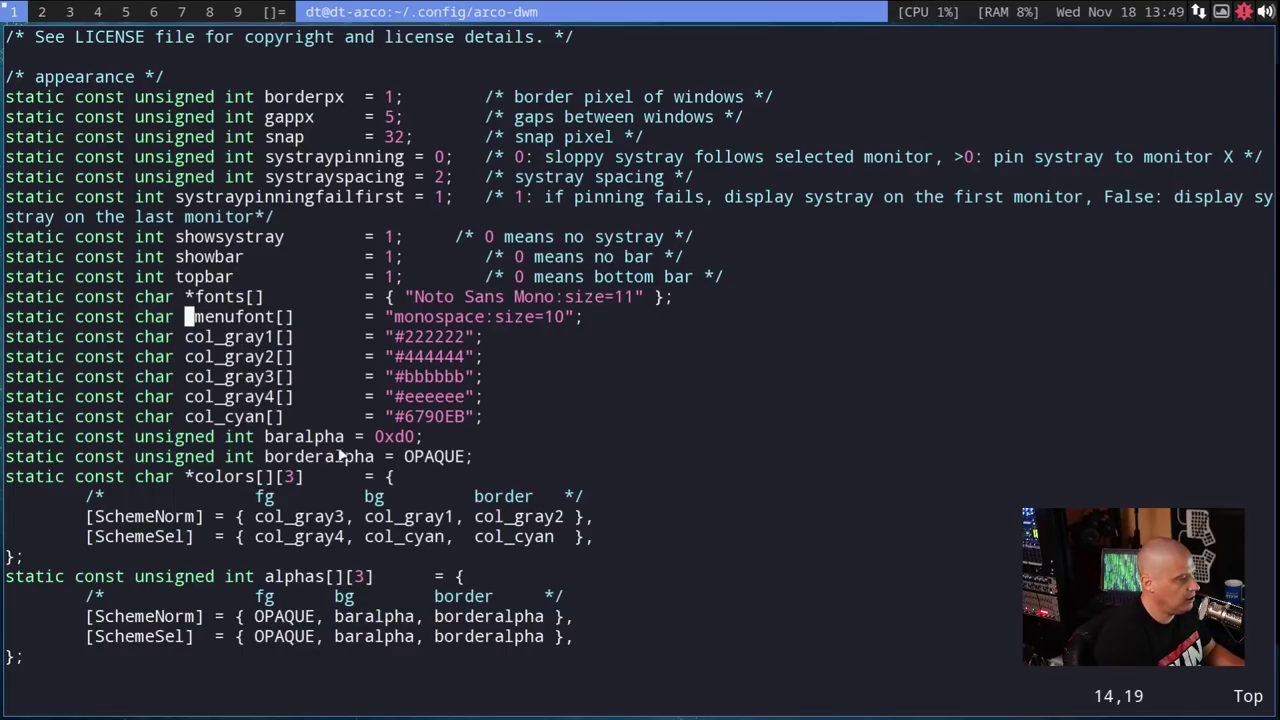
- Highlight the font, colour definition and colour scheme lines in the config
{"action": "left_click", "coordinate": [150, 537]}
{"action": "left_click_drag", "start_coordinate": [590, 537], "coordinate": [509, 537]}
{"action": "left_click_drag", "start_coordinate": [355, 541], "coordinate": [31, 510]}
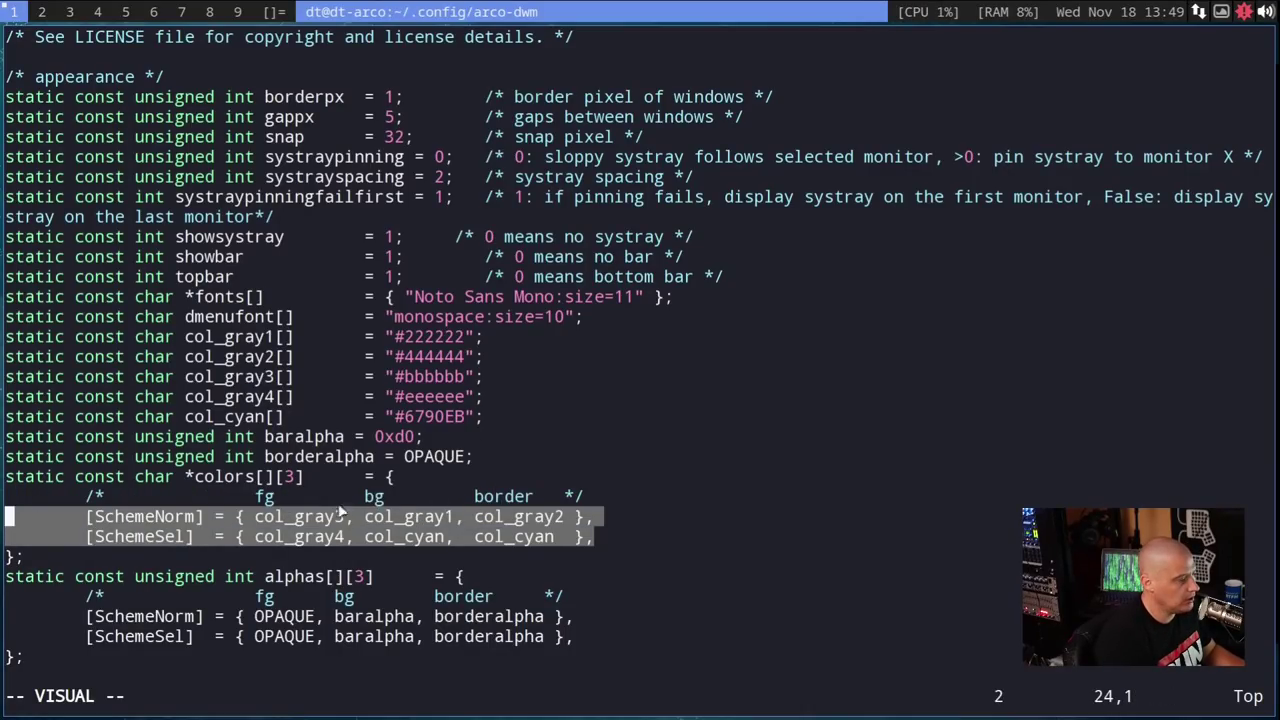
{"action": "left_click_drag", "start_coordinate": [519, 416], "coordinate": [8, 337]}
{"action": "left_click_drag", "start_coordinate": [150, 340], "coordinate": [20, 318]}
{"action": "left_click", "coordinate": [604, 394]}
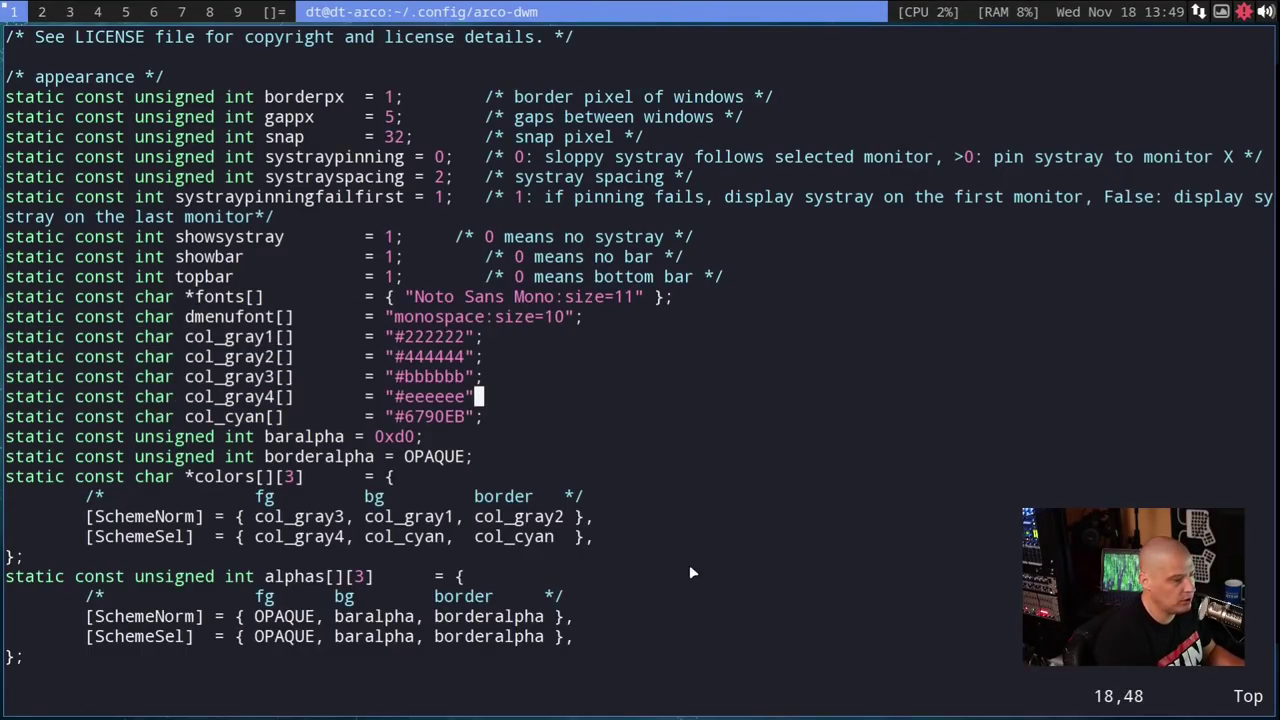
- Move down through the tagging section and window rules to the layout settings
{"action": "key", "text": "j"}
{"action": "key", "text": "j"}
{"action": "key", "text": "j"}
{"action": "key", "text": "j"}
{"action": "key", "text": "j"}
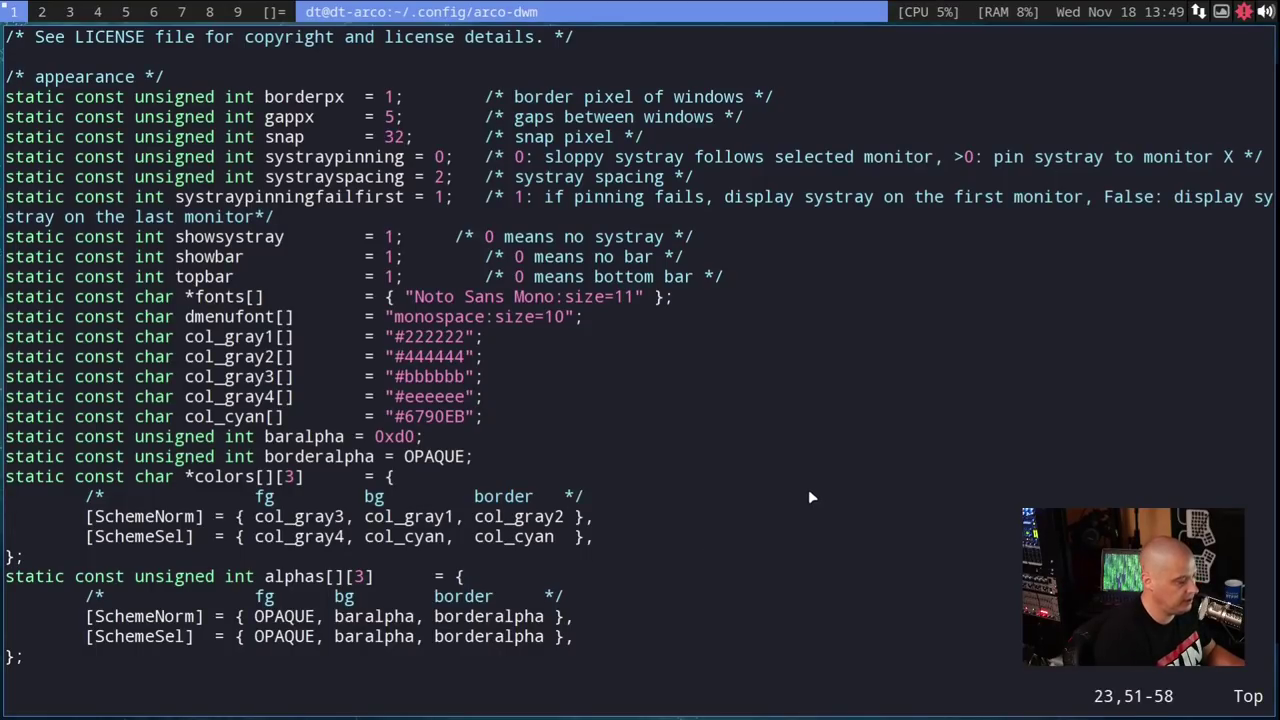
{"action": "key", "text": "j"}
{"action": "key", "text": "j"}
{"action": "key", "text": "j"}
{"action": "key", "text": "j"}
{"action": "key", "text": "j"}
{"action": "key", "text": "j"}
{"action": "key", "text": "j"}
{"action": "key", "text": "j"}
{"action": "key", "text": "j"}
{"action": "key", "text": "j"}
{"action": "key", "text": "j"}
{"action": "key", "text": "j"}
{"action": "key", "text": "j"}
{"action": "key", "text": "j"}
{"action": "key", "text": "j"}
{"action": "key", "text": "j"}
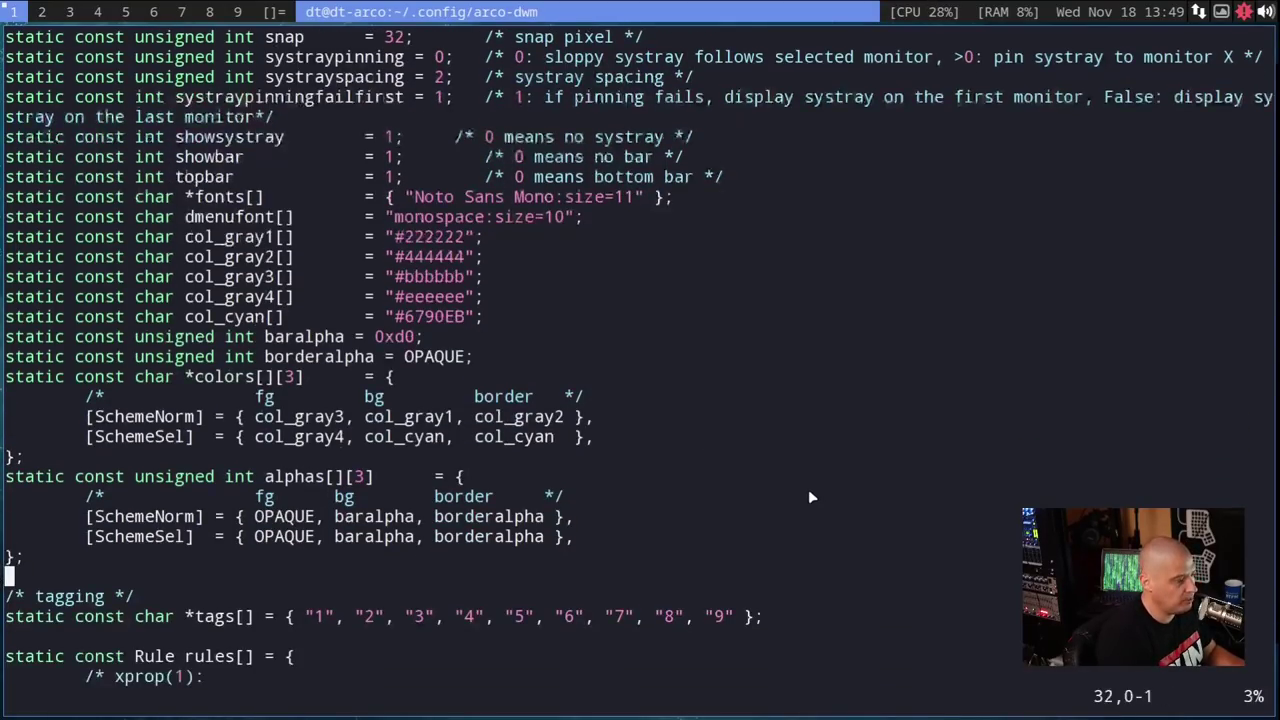
{"action": "key", "text": "j"}
{"action": "key", "text": "j"}
{"action": "key", "text": "j"}
{"action": "key", "text": "j"}
{"action": "key", "text": "j"}
{"action": "key", "text": "j"}
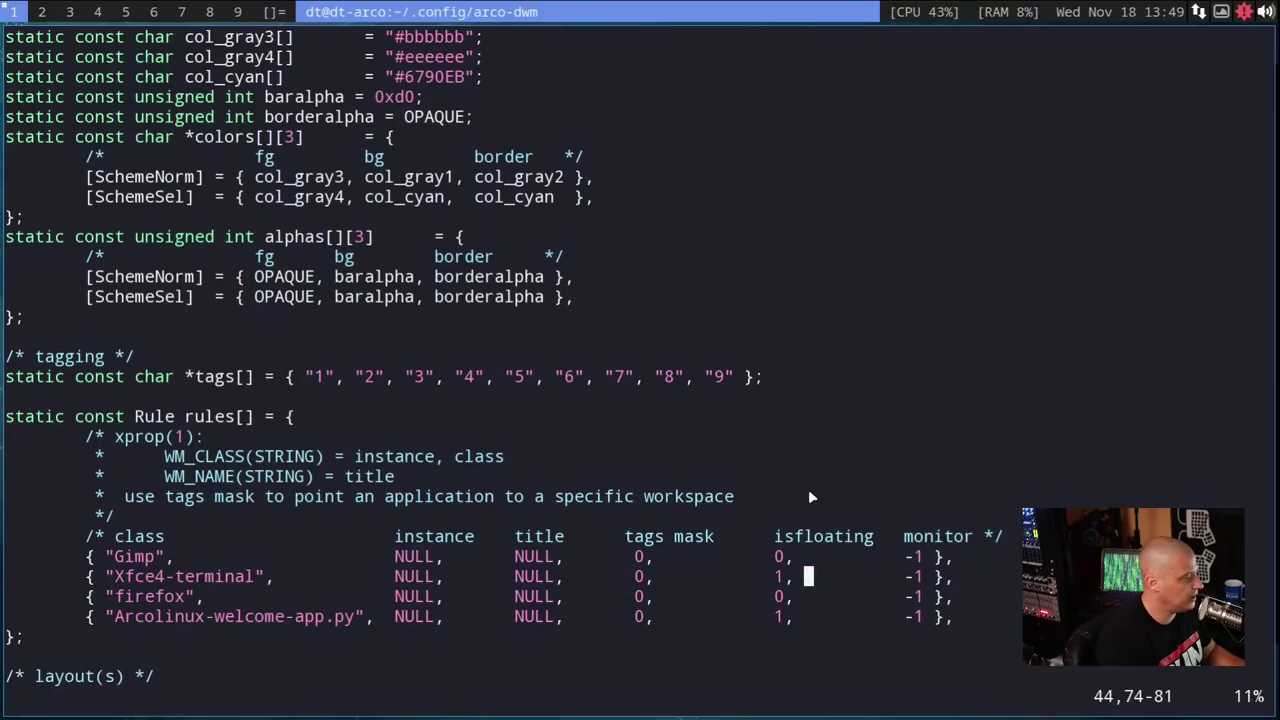
{"action": "key", "text": "j"}
{"action": "key", "text": "j"}
{"action": "key", "text": "j"}
{"action": "key", "text": "j"}
{"action": "key", "text": "j"}
{"action": "key", "text": "j"}
{"action": "key", "text": "j"}
{"action": "key", "text": "j"}
{"action": "key", "text": "j"}
{"action": "key", "text": "j"}
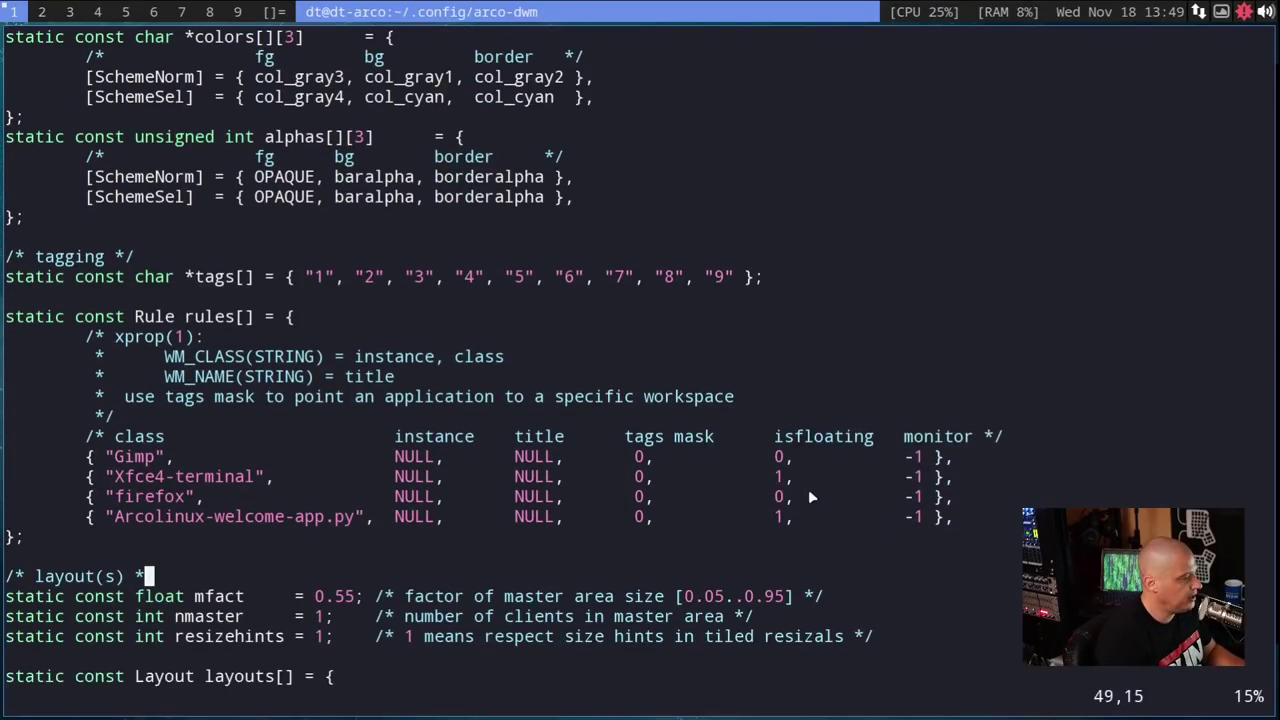
{"action": "key", "text": "j"}
{"action": "key", "text": "j"}
{"action": "key", "text": "j"}
{"action": "key", "text": "j"}
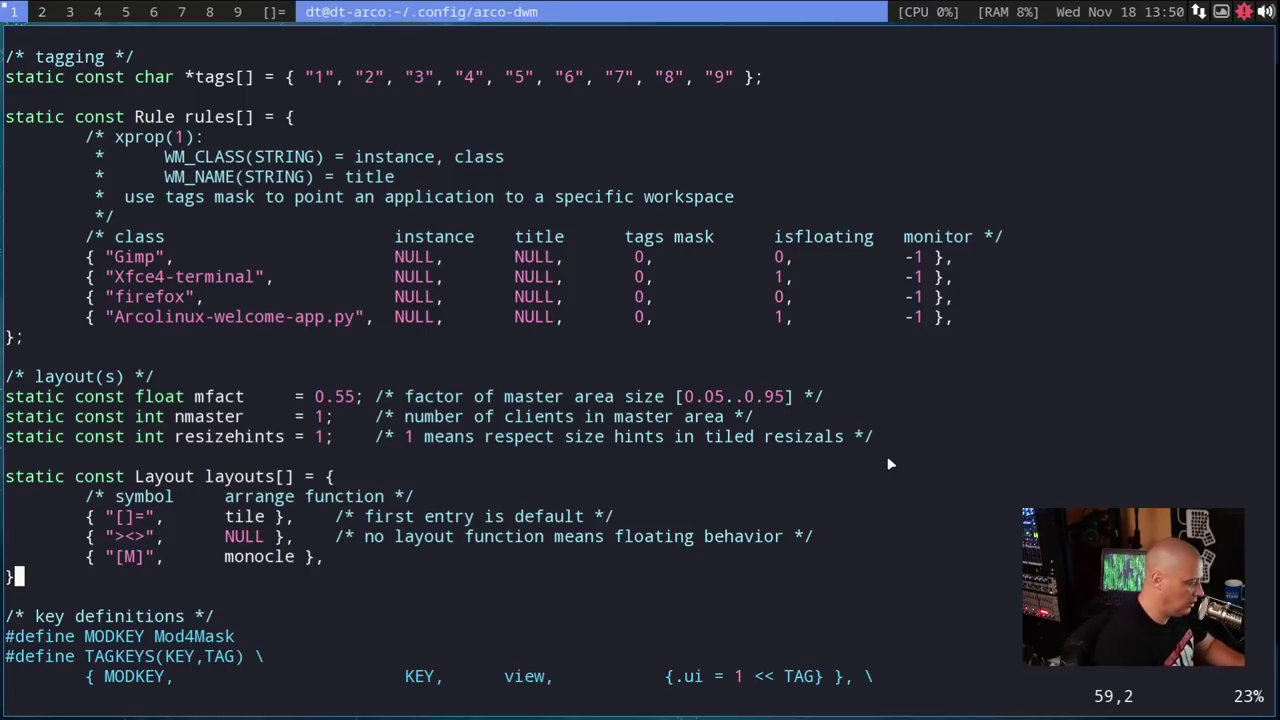
- Scroll config.h in Vim to the keys[] table showing the self_restart and shiftview bindings
{"action": "key", "text": "ctrl+f"}
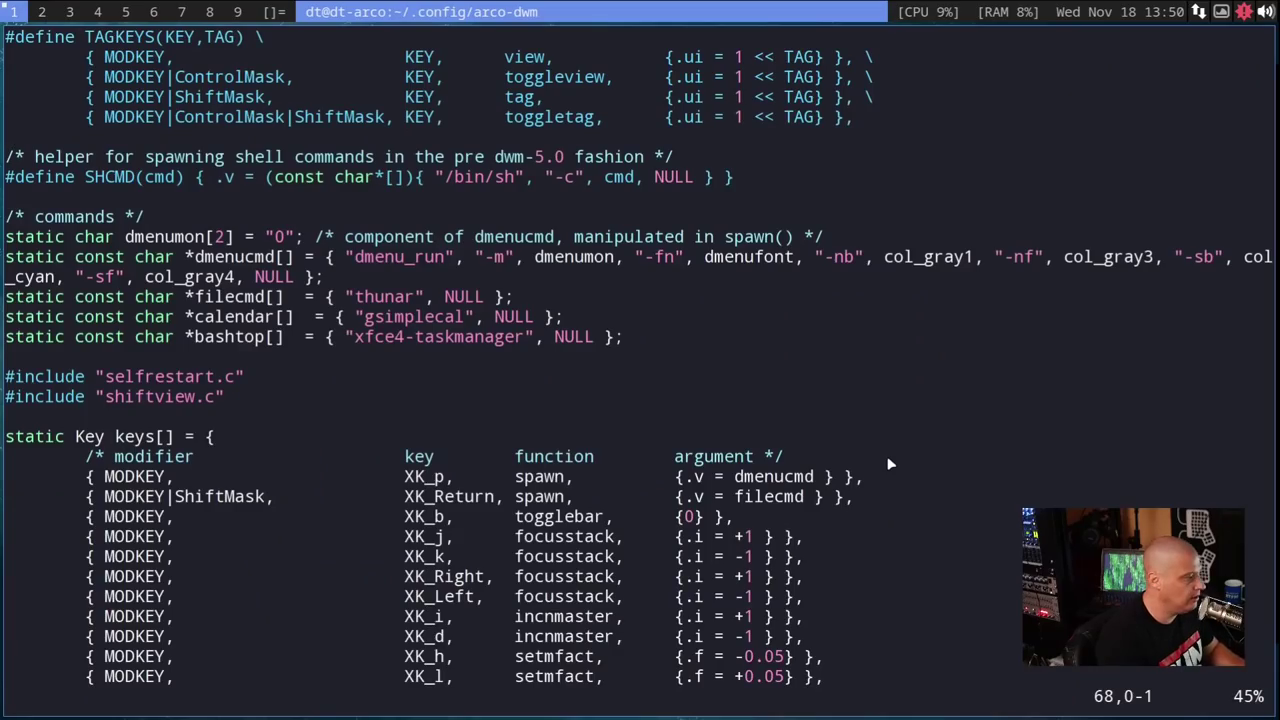
{"action": "scroll", "coordinate": [932, 390], "scroll_direction": "up", "scroll_amount": 3}
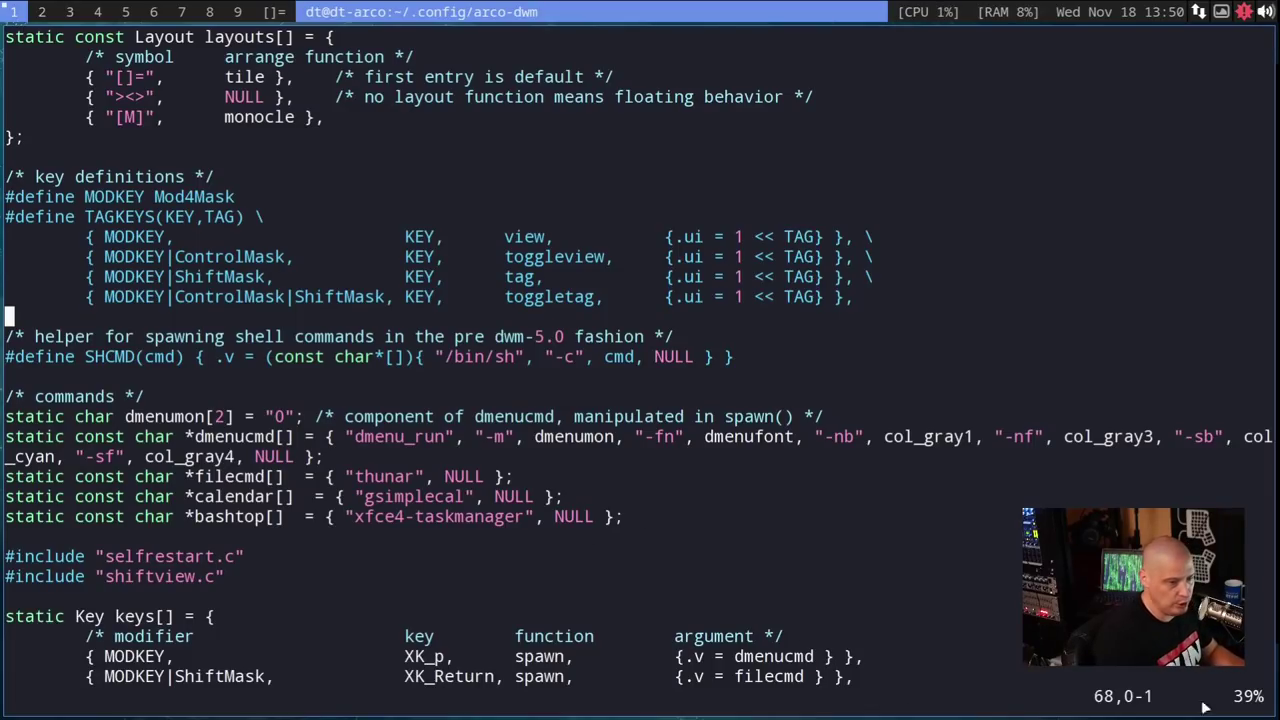
{"action": "scroll", "coordinate": [962, 490], "scroll_direction": "down", "scroll_amount": 10}
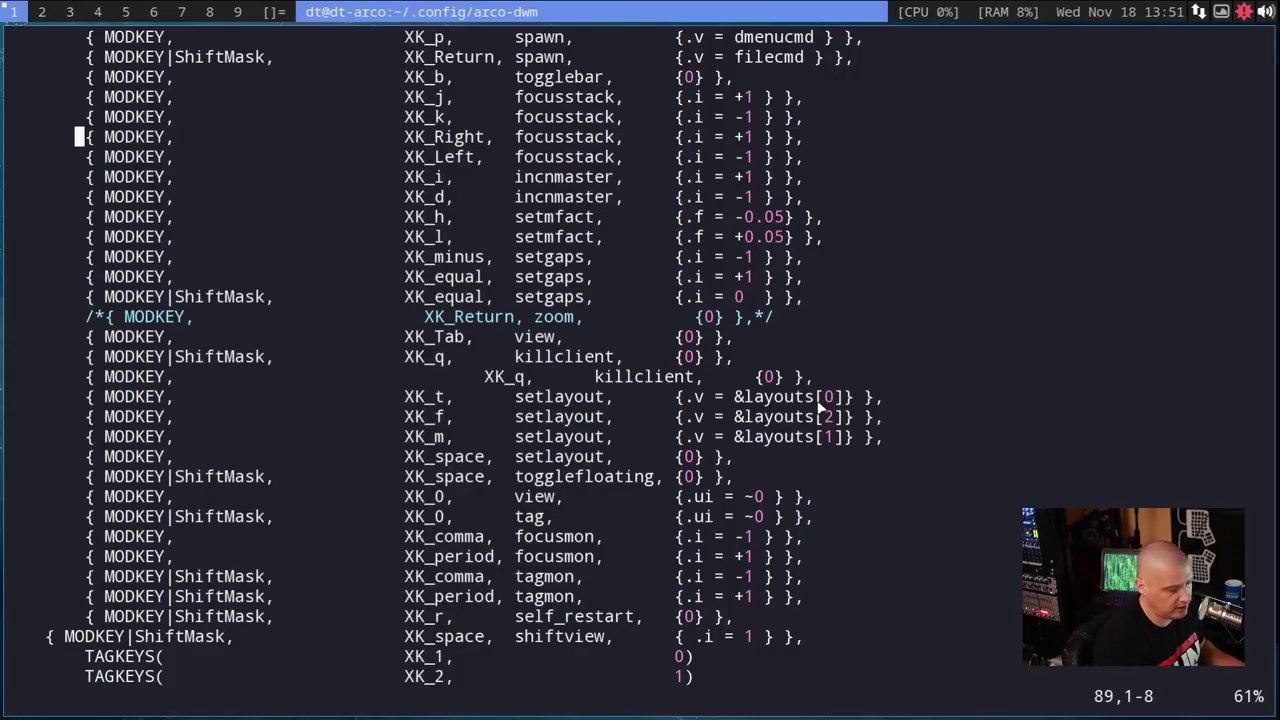
- Open a terminal beside Vim, list the home folder with ls and ls -lah, and print .bashrc
{"action": "key", "text": "super+Return"}
{"action": "key", "text": "super+Return"}
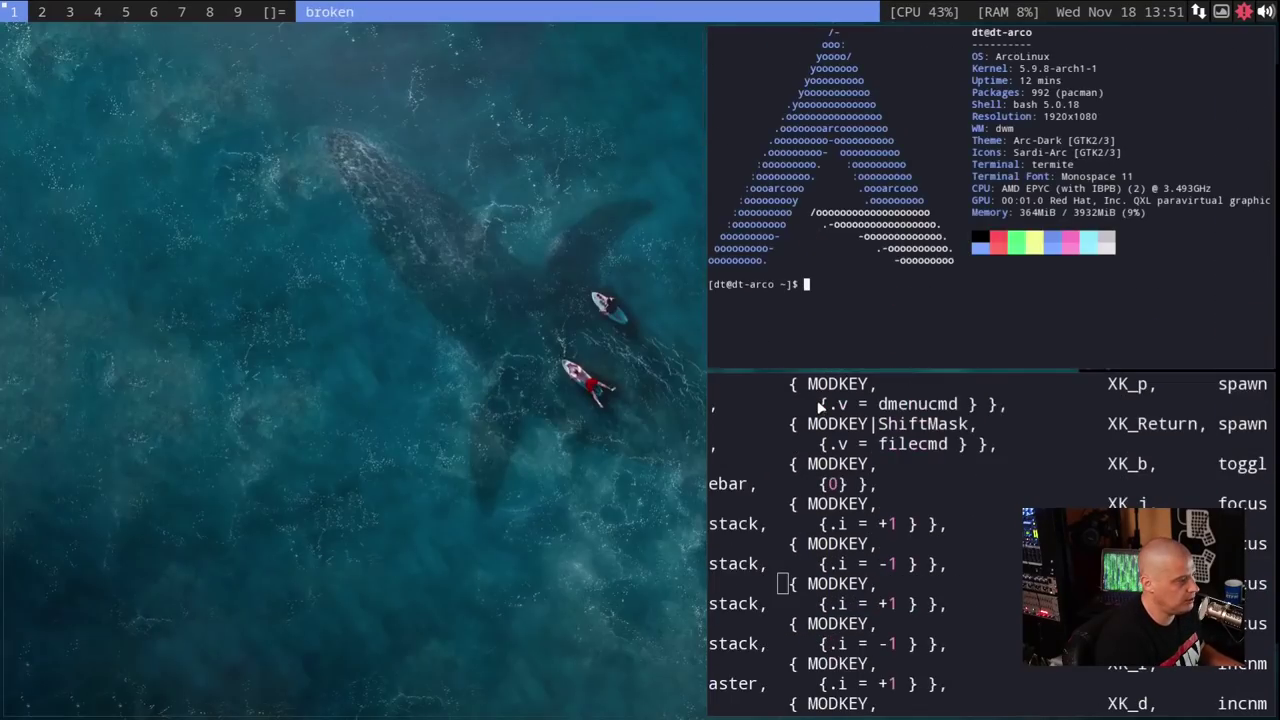
{"action": "type", "text": "ls"}
{"action": "key", "text": "Return"}
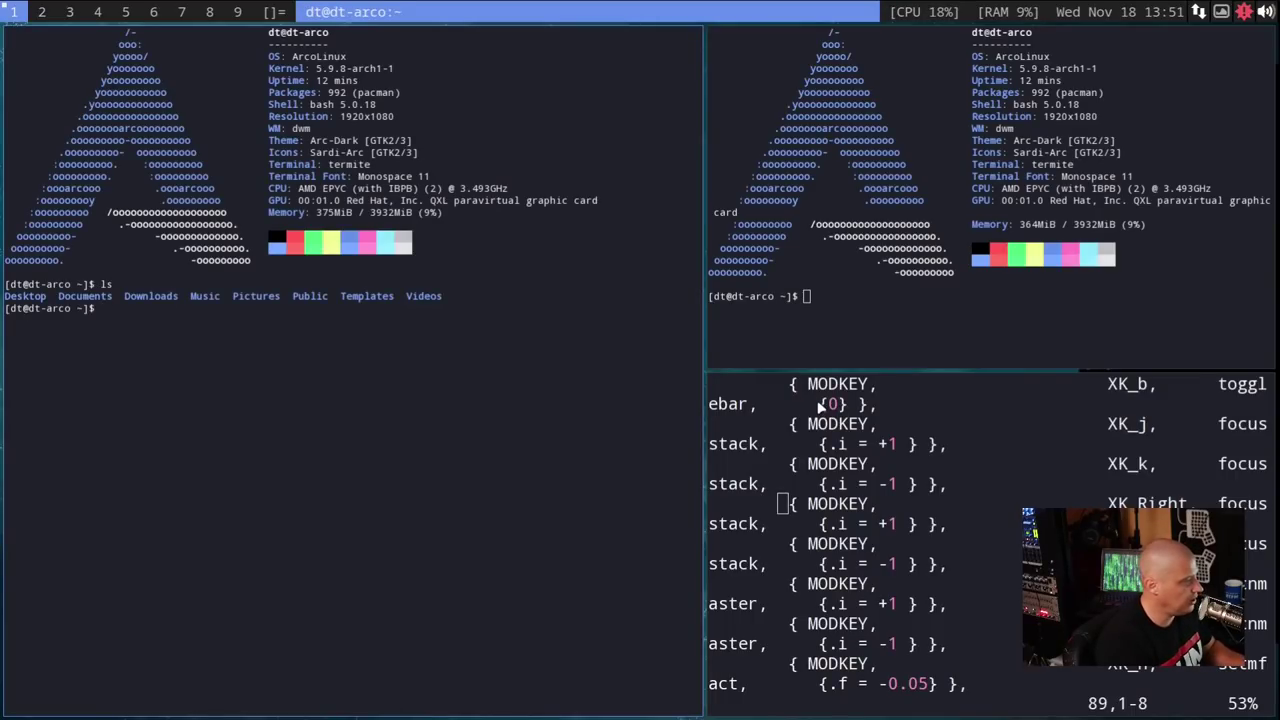
{"action": "type", "text": "ls -lah"}
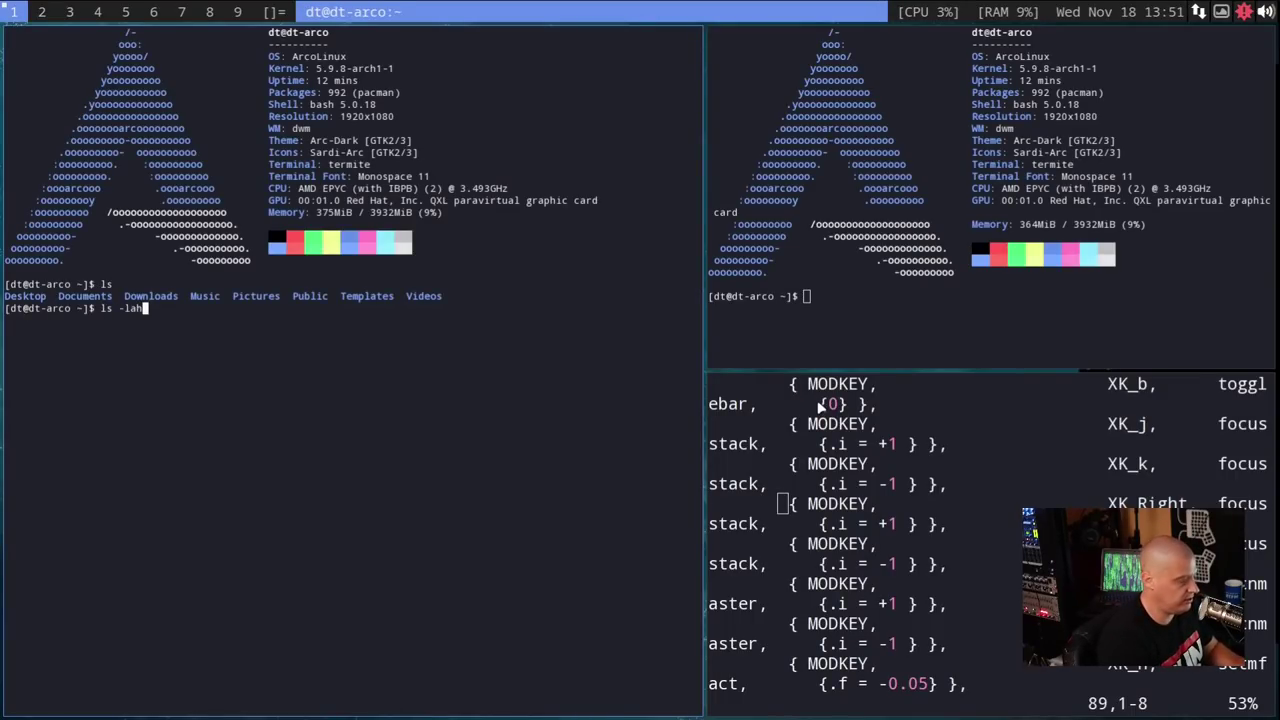
{"action": "key", "text": "Return"}
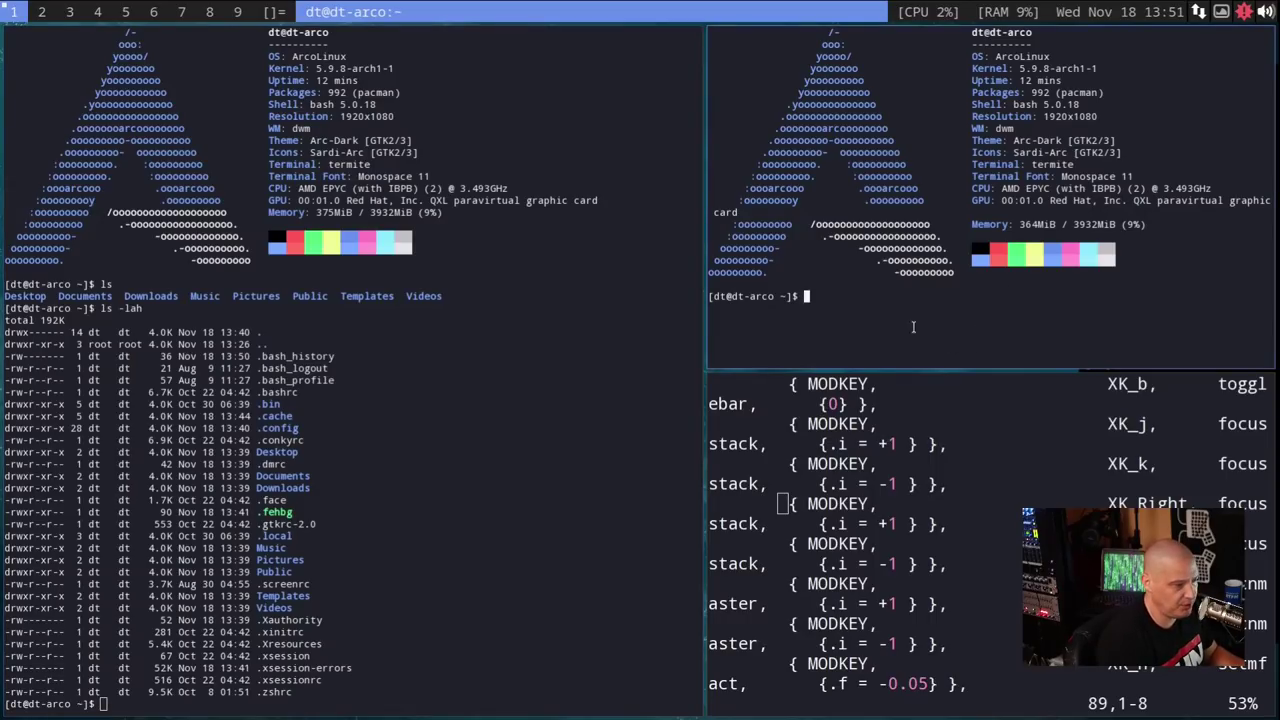
{"action": "type", "text": "cat"}
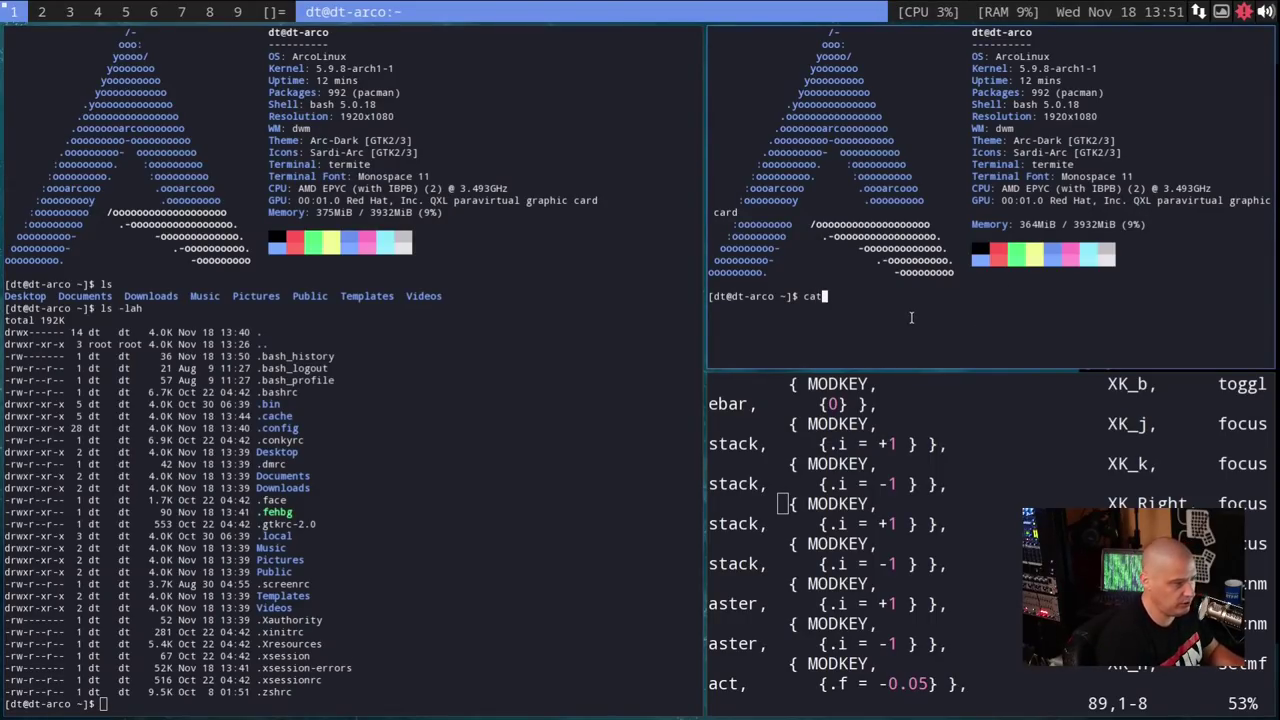
{"action": "type", "text": " .bashr"}
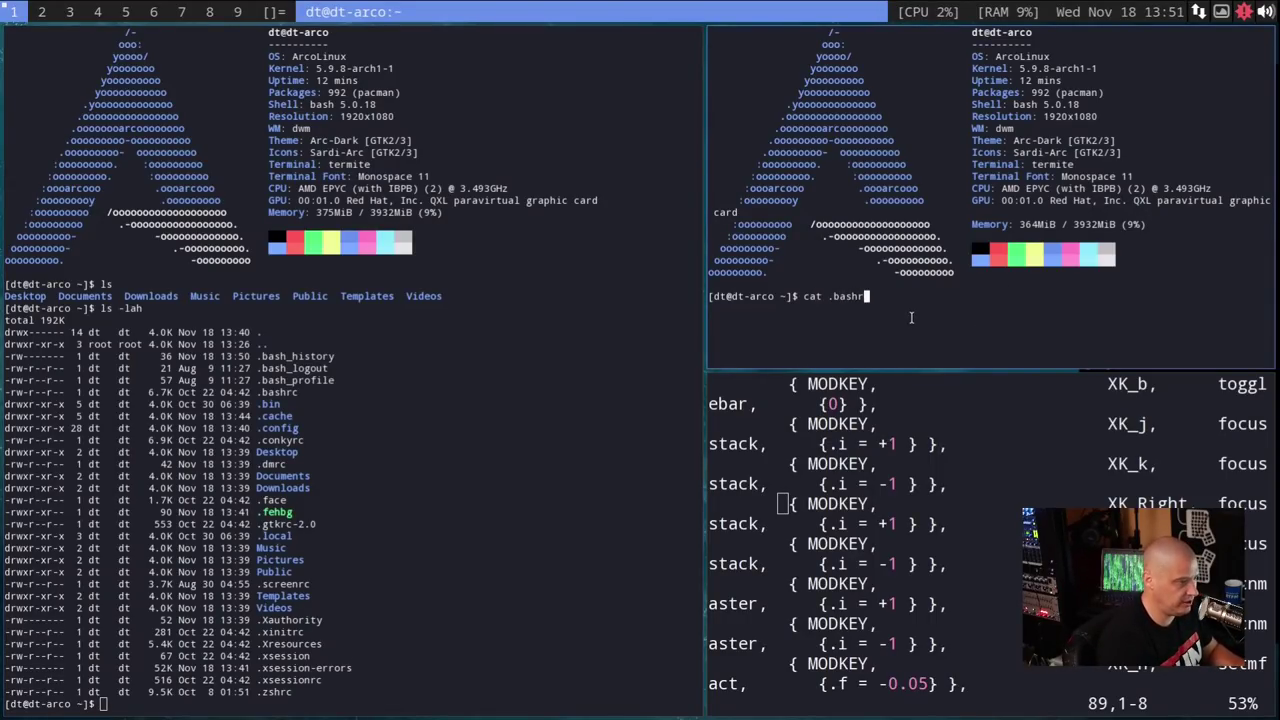
{"action": "type", "text": "c"}
{"action": "key", "text": "Return"}
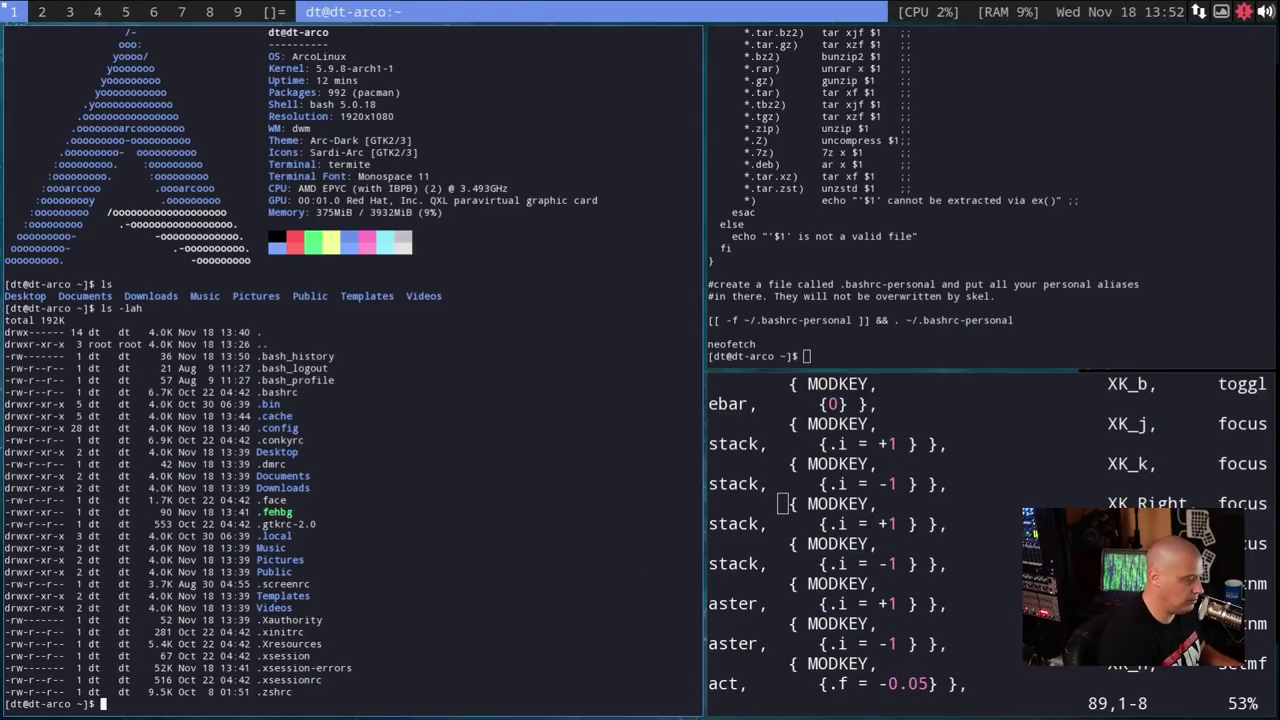
- Focus the config.h editor and place the caret on a keys table row
{"action": "left_click_drag", "start_coordinate": [781, 623], "coordinate": [745, 643]}
{"action": "left_click", "coordinate": [781, 548]}
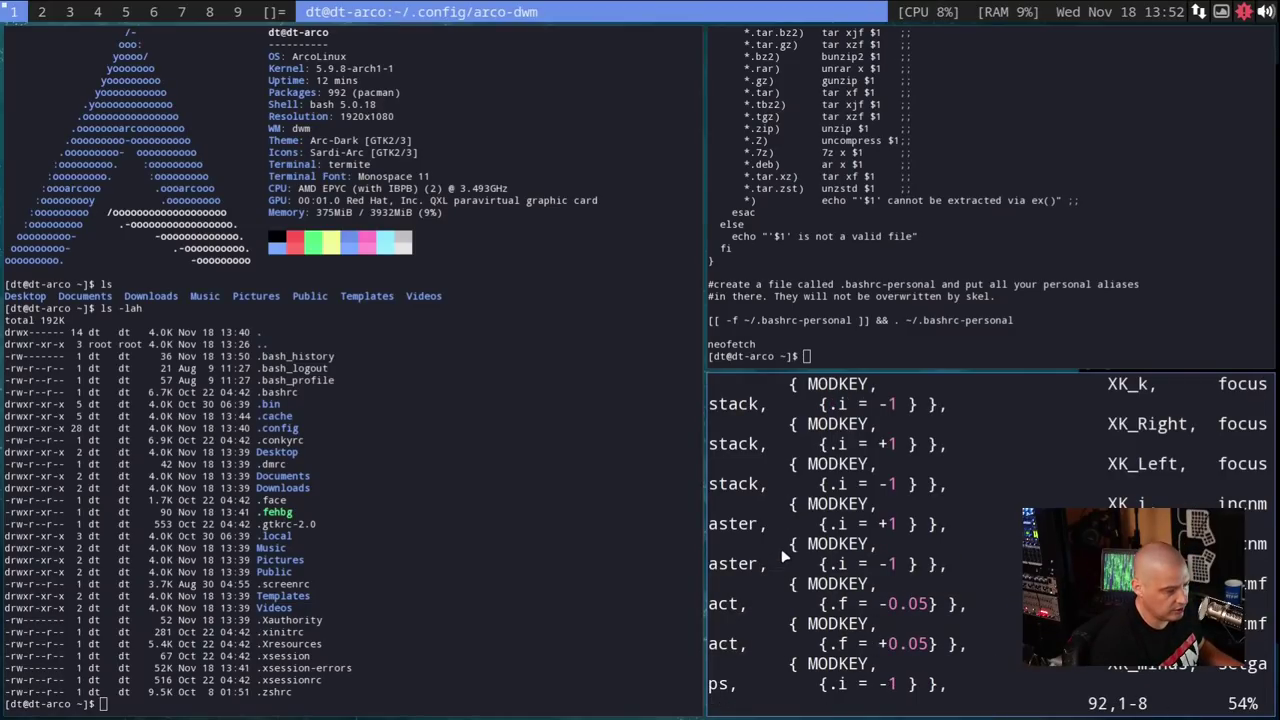
{"action": "scroll", "coordinate": [781, 548], "scroll_direction": "down", "scroll_amount": 3}
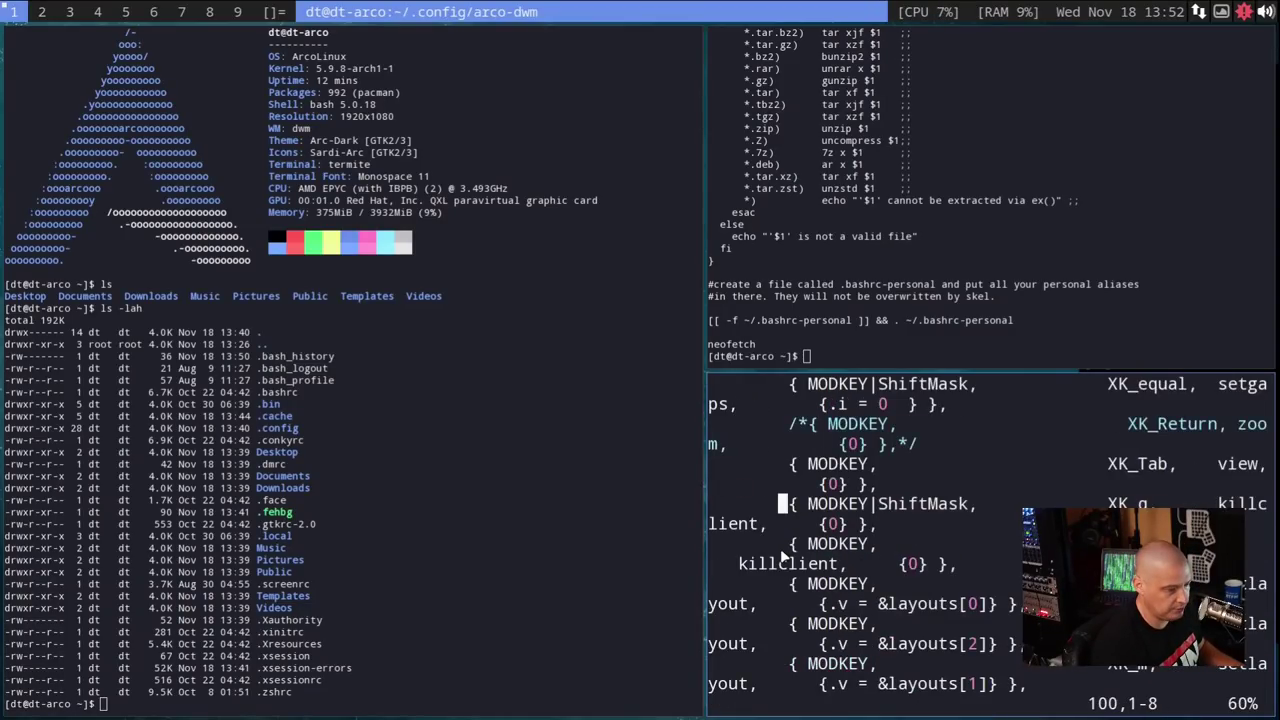
{"action": "scroll", "coordinate": [782, 553], "scroll_direction": "down", "scroll_amount": 1}
{"action": "left_click", "coordinate": [982, 543]}
{"action": "key", "text": "shift+Left"}
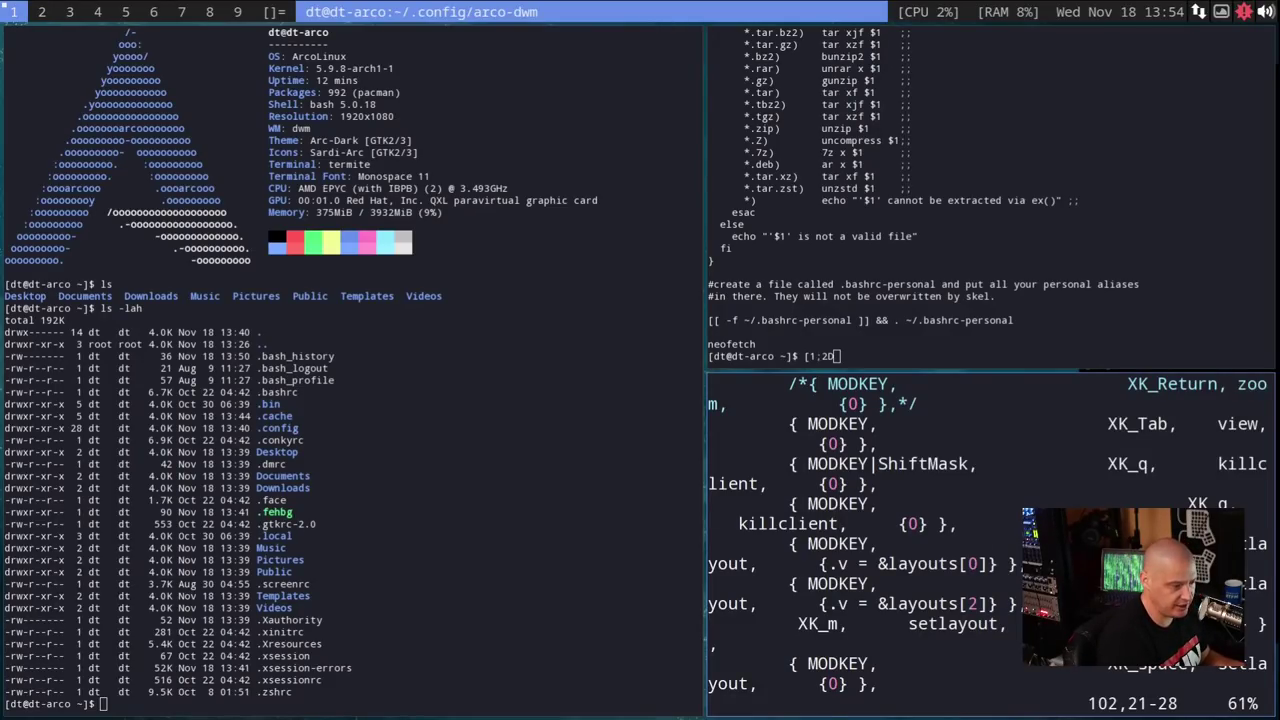
- Cycle focus through the tiled windows with Super+j and move among the layout binding lines
{"action": "key", "text": "super+j"}
{"action": "key", "text": "super+j"}
{"action": "key", "text": "super+j"}
{"action": "key", "text": "super+j"}
{"action": "key", "text": "super+j"}
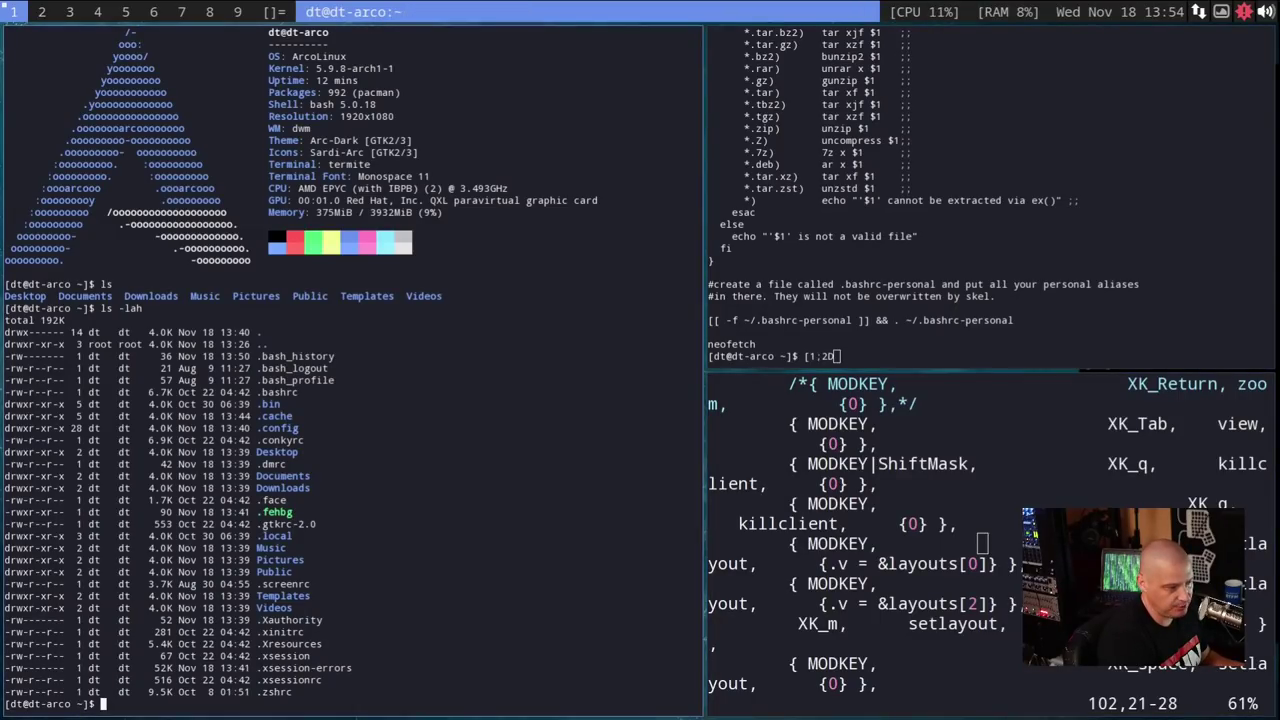
{"action": "key", "text": "super+j"}
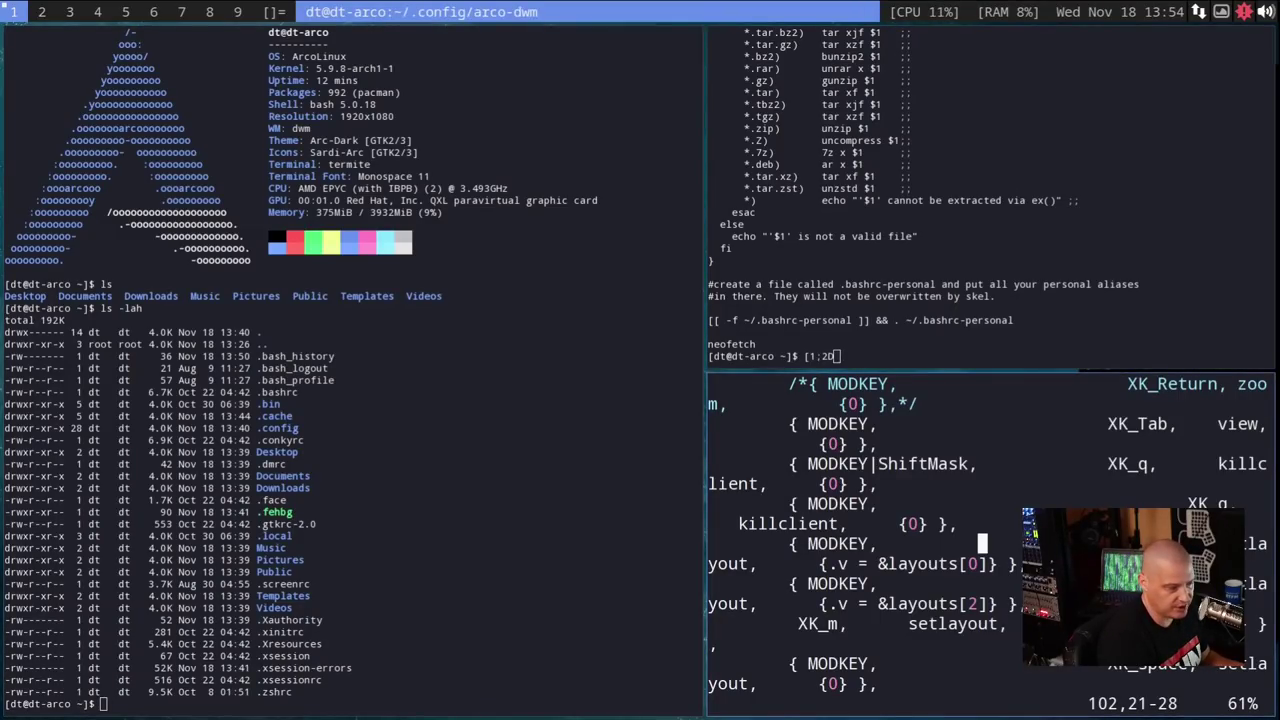
{"action": "key", "text": "j"}
{"action": "key", "text": "j"}
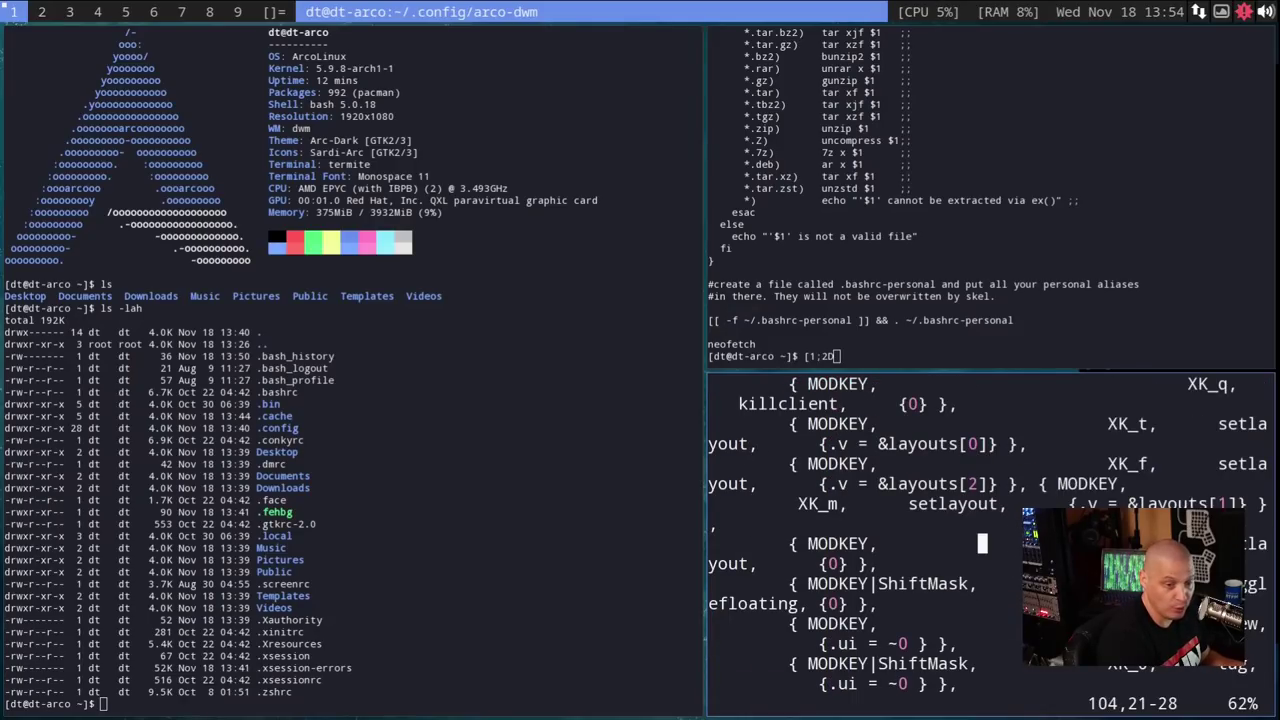
{"action": "key", "text": "j"}
{"action": "key", "text": "j"}
{"action": "key", "text": "k"}
{"action": "key", "text": "k"}
{"action": "key", "text": "k"}
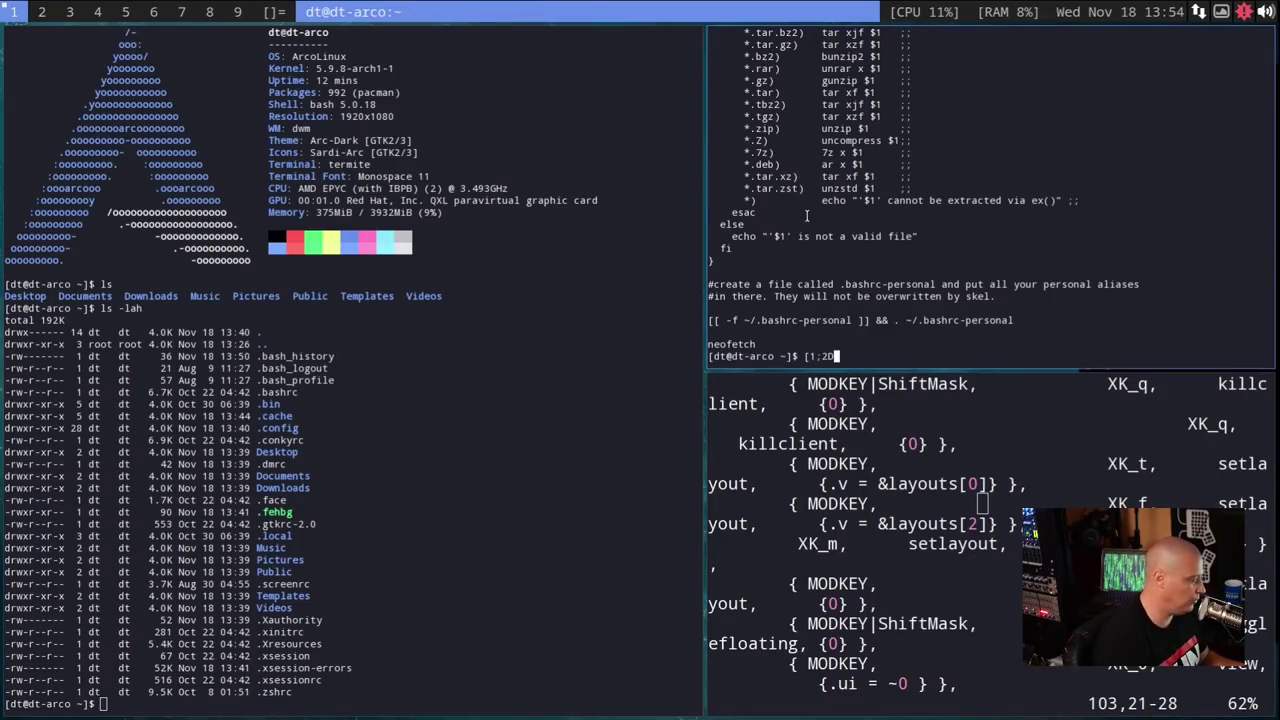
- Close both terminals with Super+Shift+q, scroll config.h up, and open a new terminal beside Vim
{"action": "key", "text": "super+shift+q"}
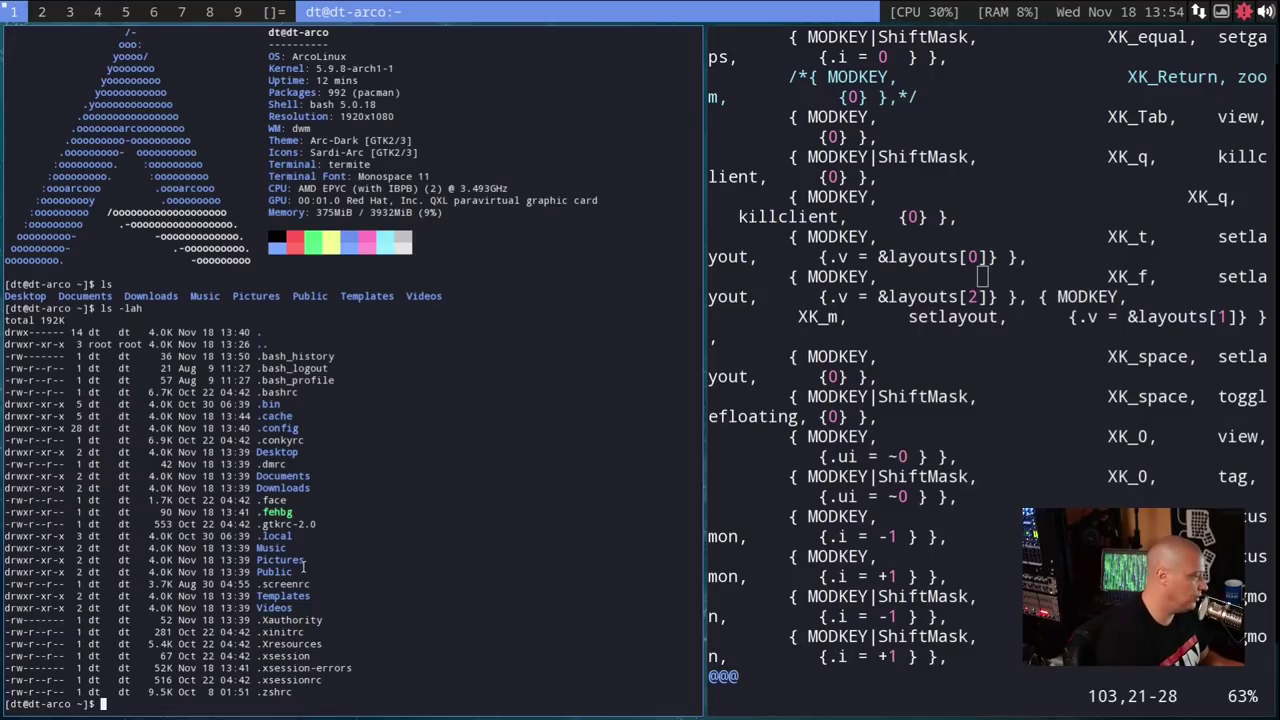
{"action": "key", "text": "super+shift+q"}
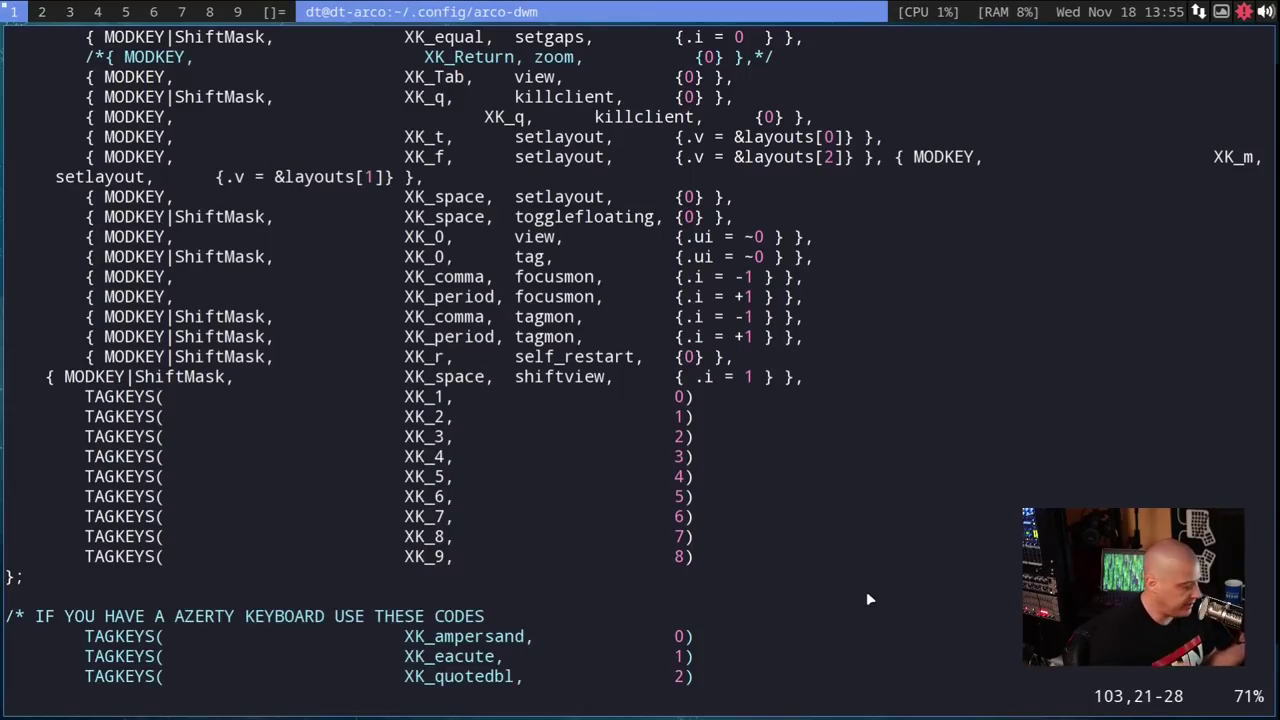
{"action": "scroll", "coordinate": [779, 273], "scroll_direction": "up", "scroll_amount": 3}
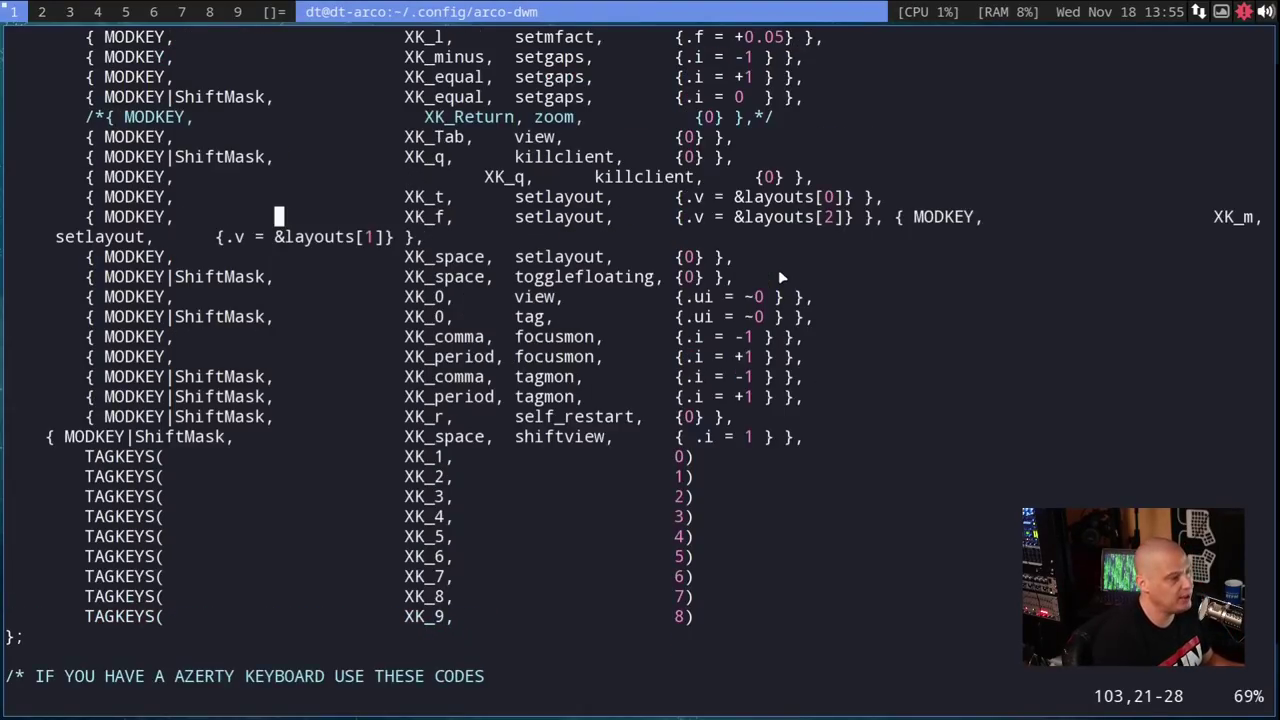
{"action": "scroll", "coordinate": [779, 277], "scroll_direction": "up", "scroll_amount": 1}
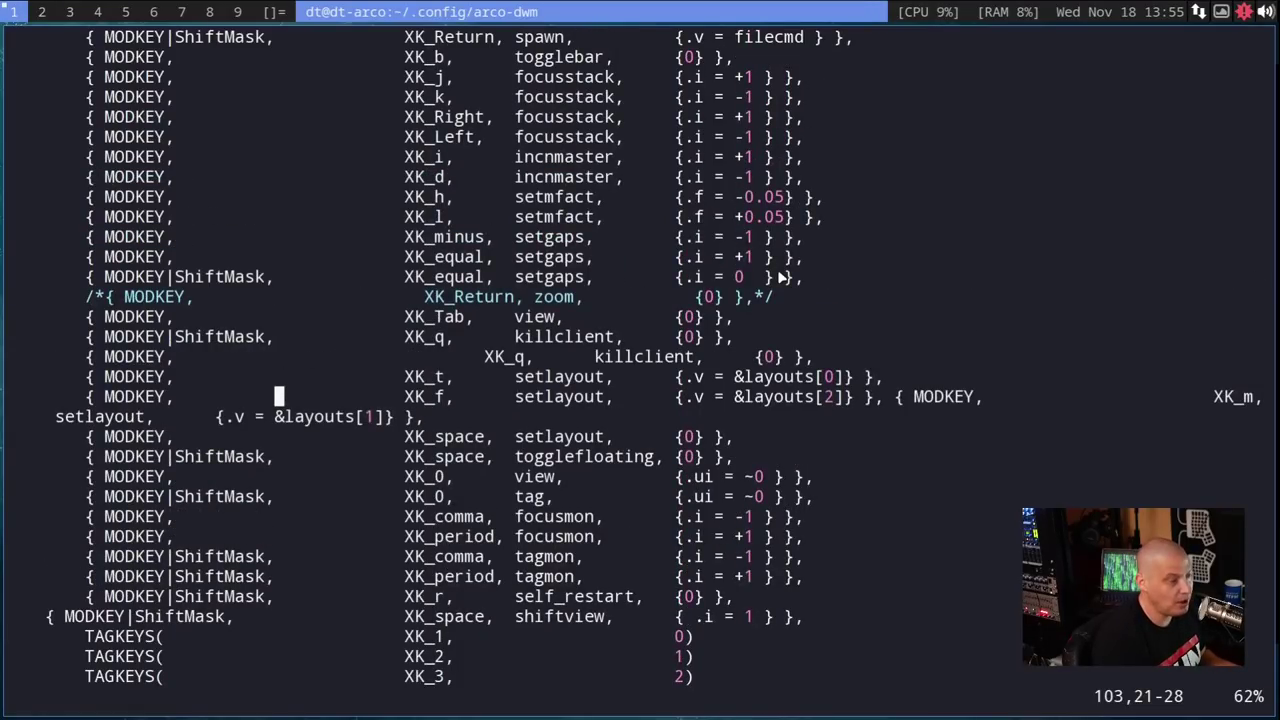
{"action": "key", "text": "super+shift+Return"}
{"action": "key", "text": "super+shift+Return"}
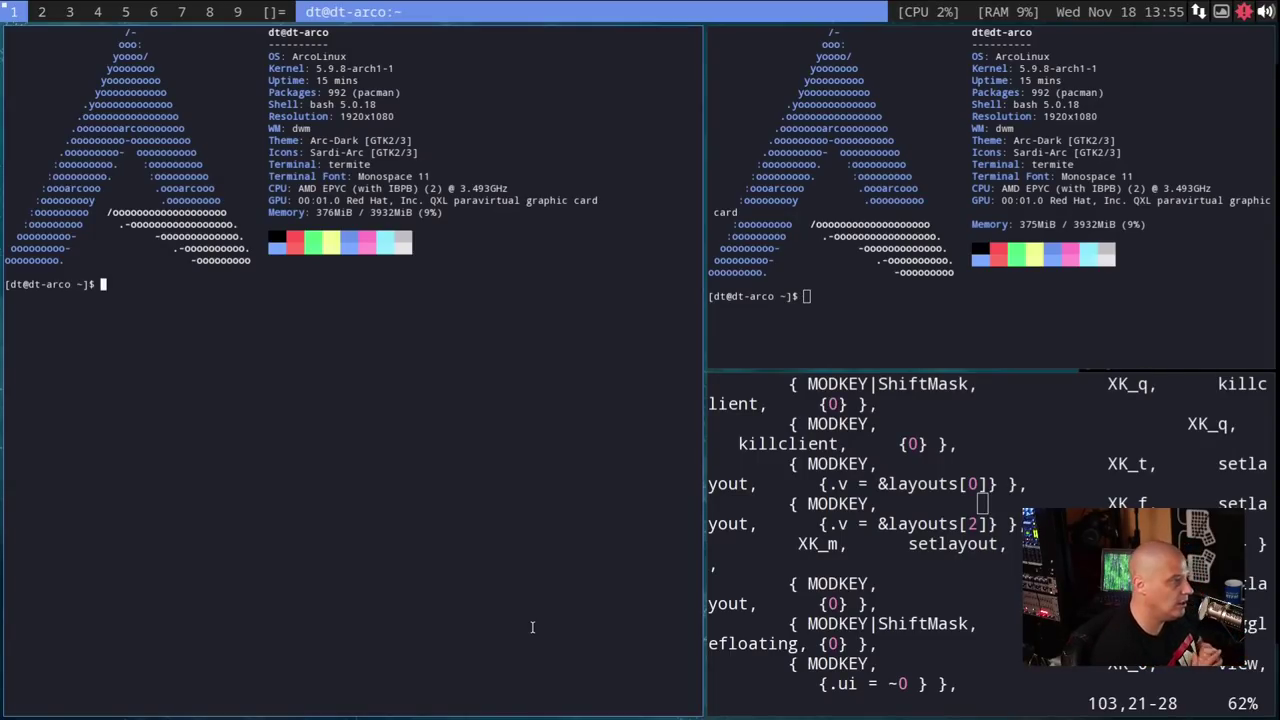
- Close the left terminal and the Vim config window, then open more terminals
{"action": "key", "text": "super+shift+q"}
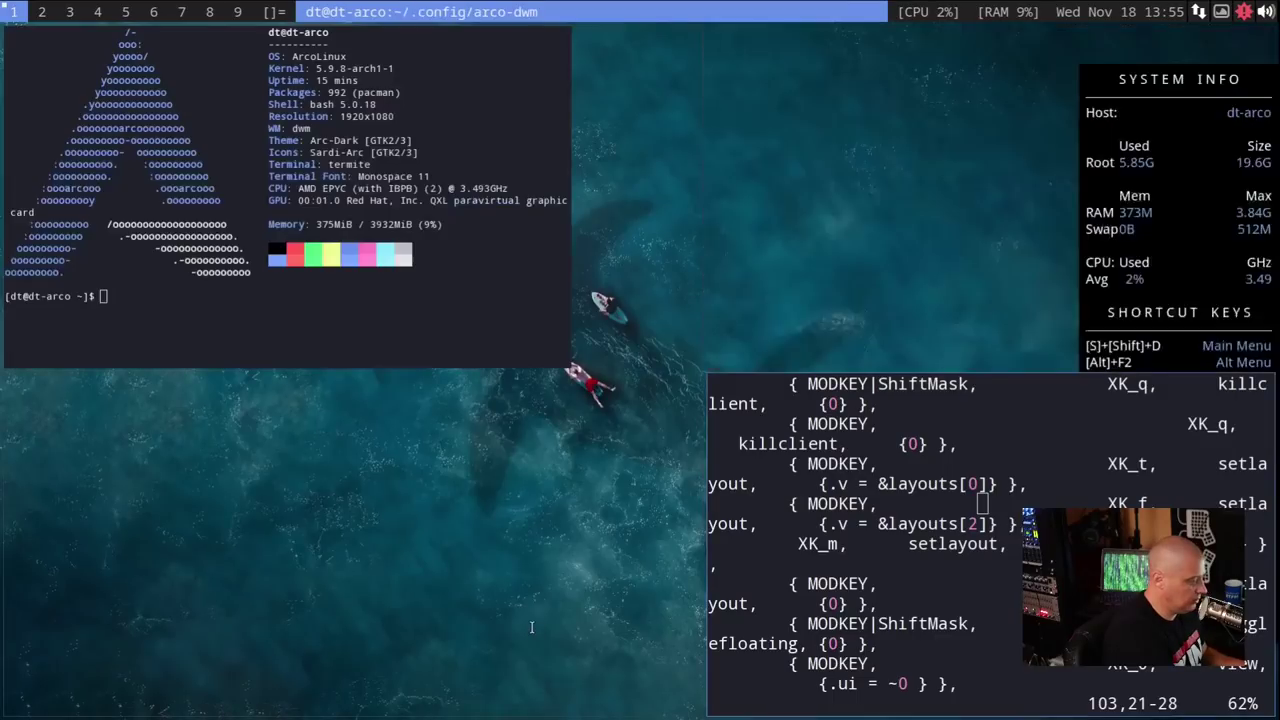
{"action": "key", "text": "super+j"}
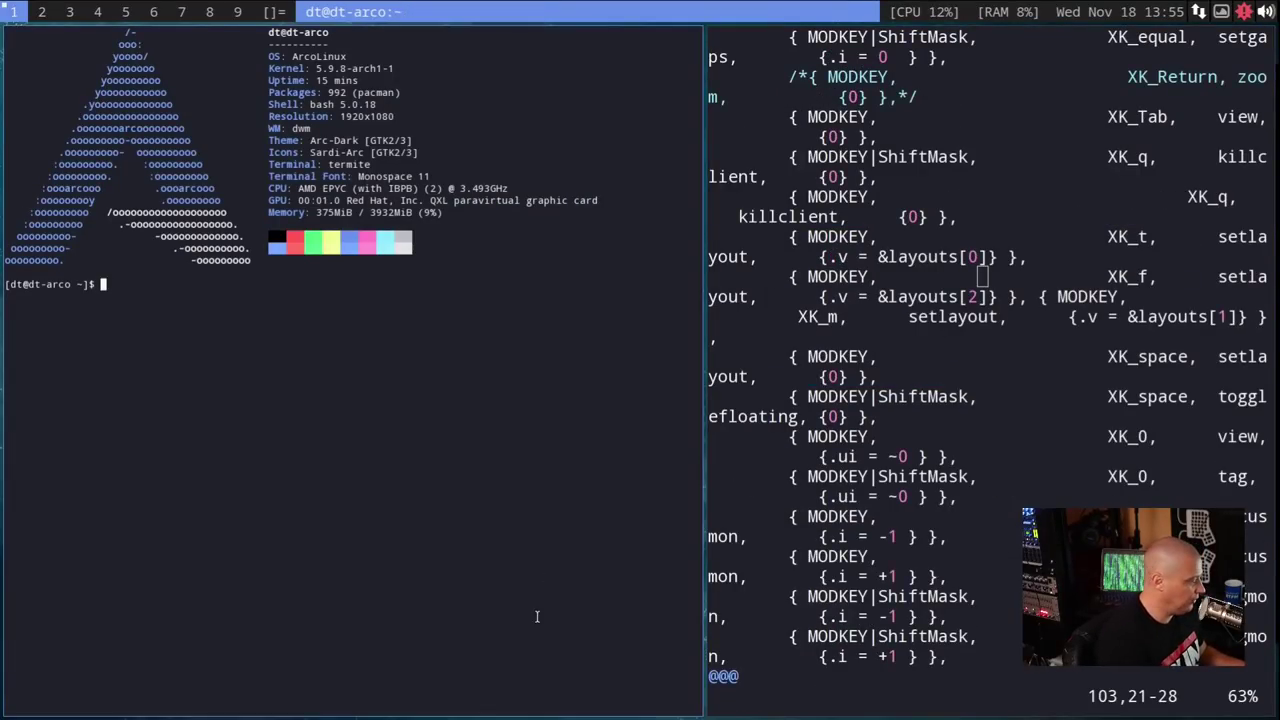
{"action": "left_click", "coordinate": [1066, 366]}
{"action": "key", "text": "super+shift+q"}
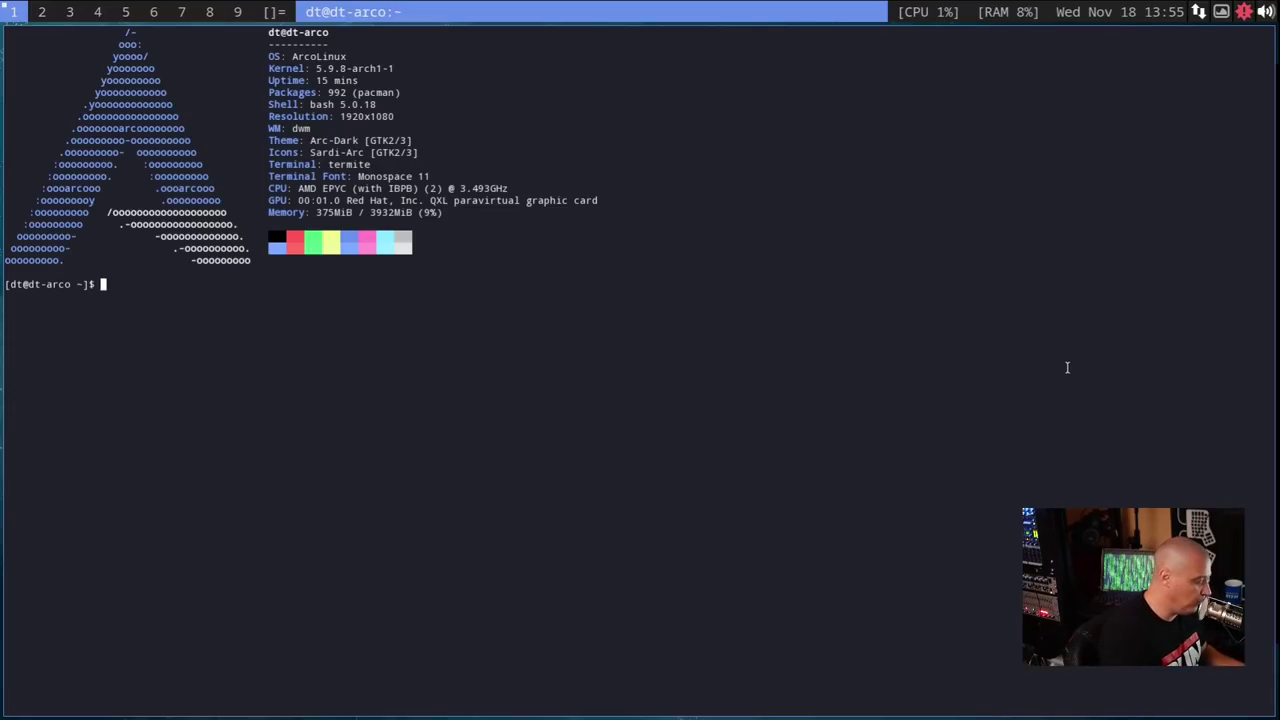
{"action": "key", "text": "super+Return"}
{"action": "key", "text": "super+Return"}
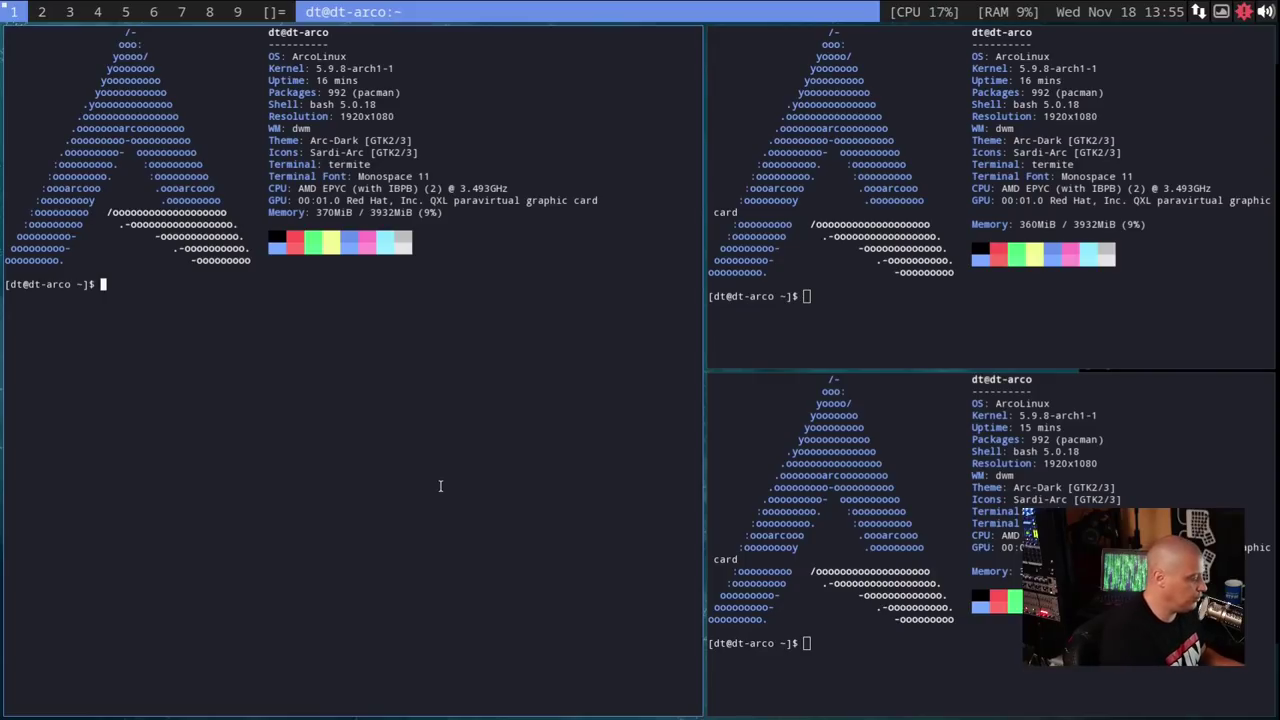
- Try the monocle and floating layouts, then return to the tiled layout
{"action": "key", "text": "super+m"}
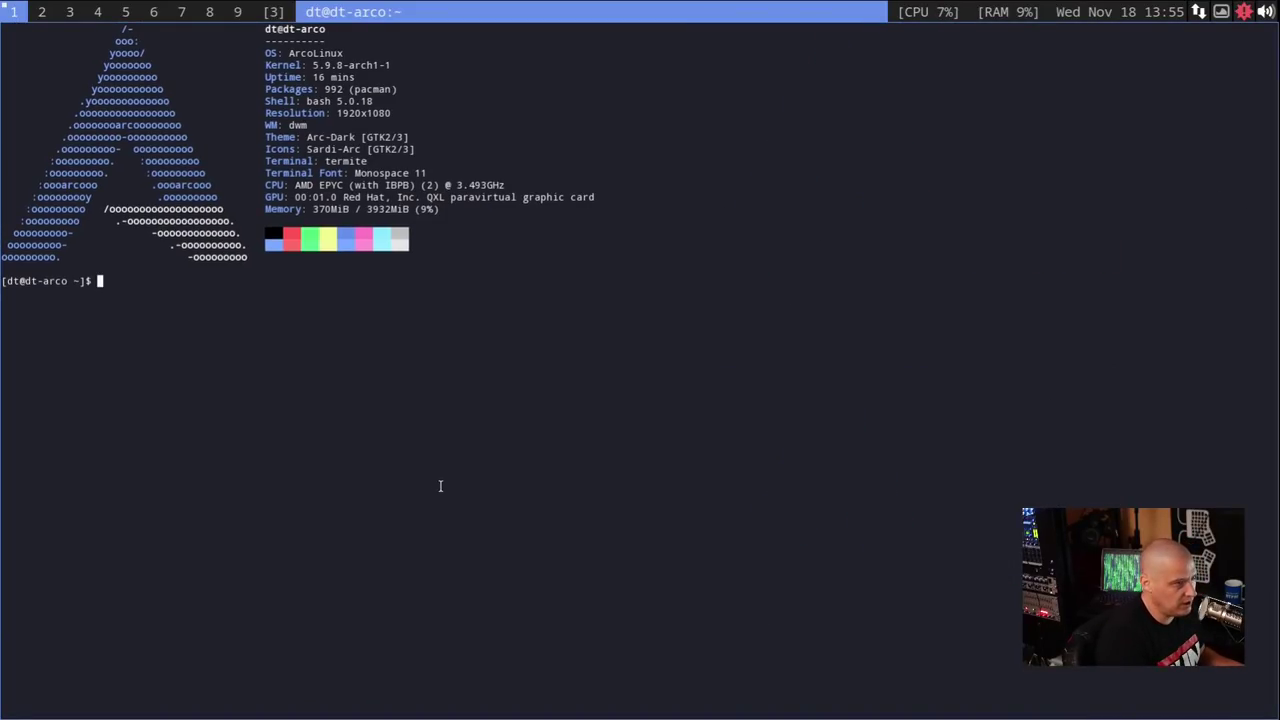
{"action": "key", "text": "super+f"}
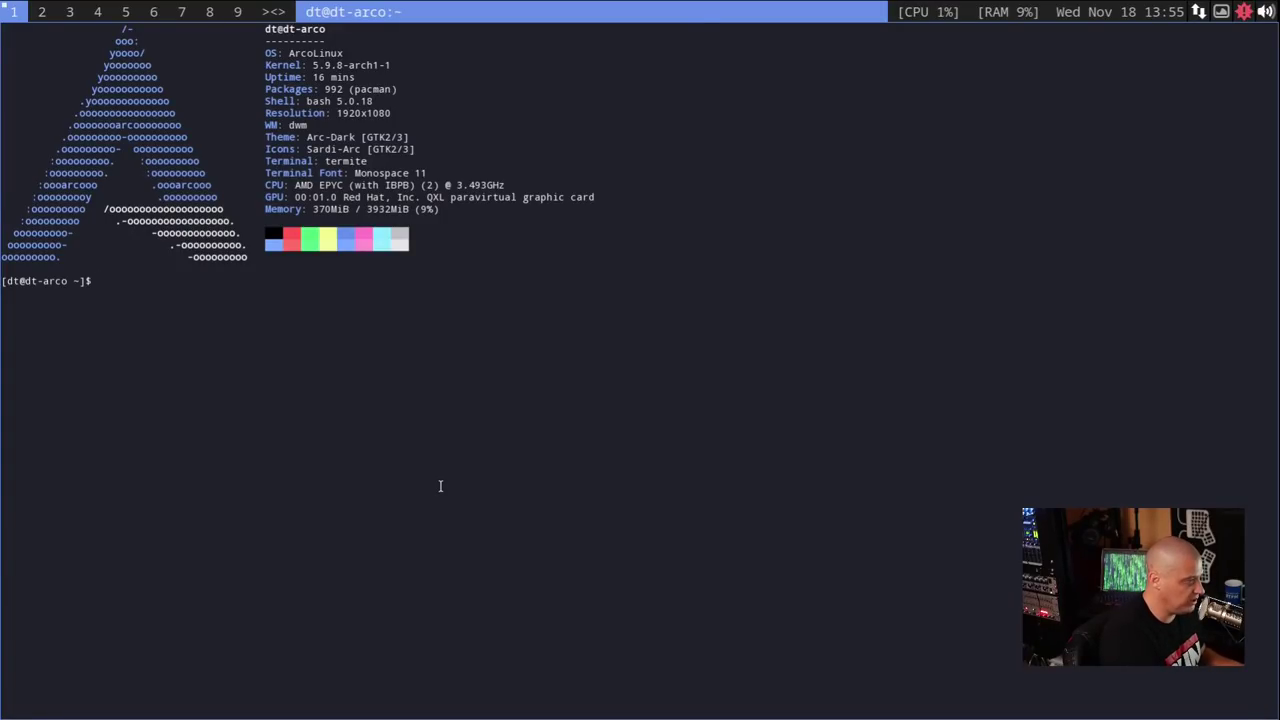
{"action": "key", "text": "super+t"}
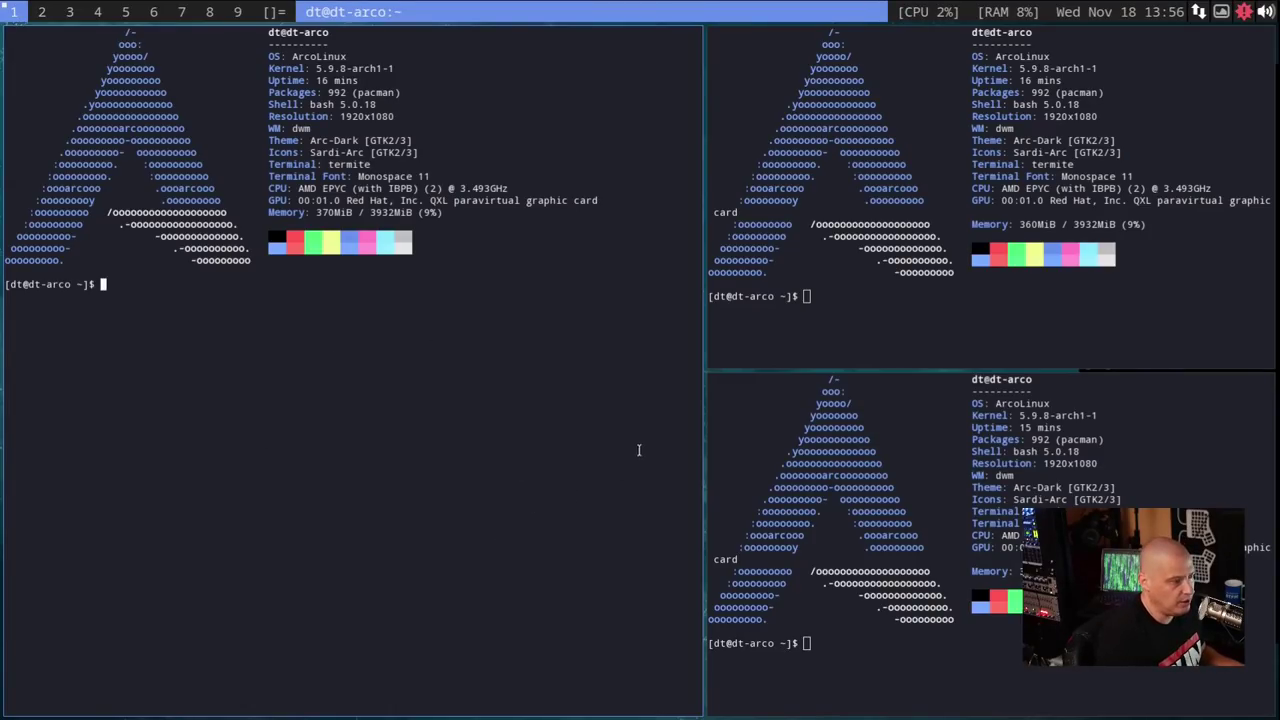
- Close the two right terminals, enlarge the font with Ctrl+Plus, and clear the remaining terminal
{"action": "key", "text": "super+shift+c"}
{"action": "key", "text": "super+shift+c"}
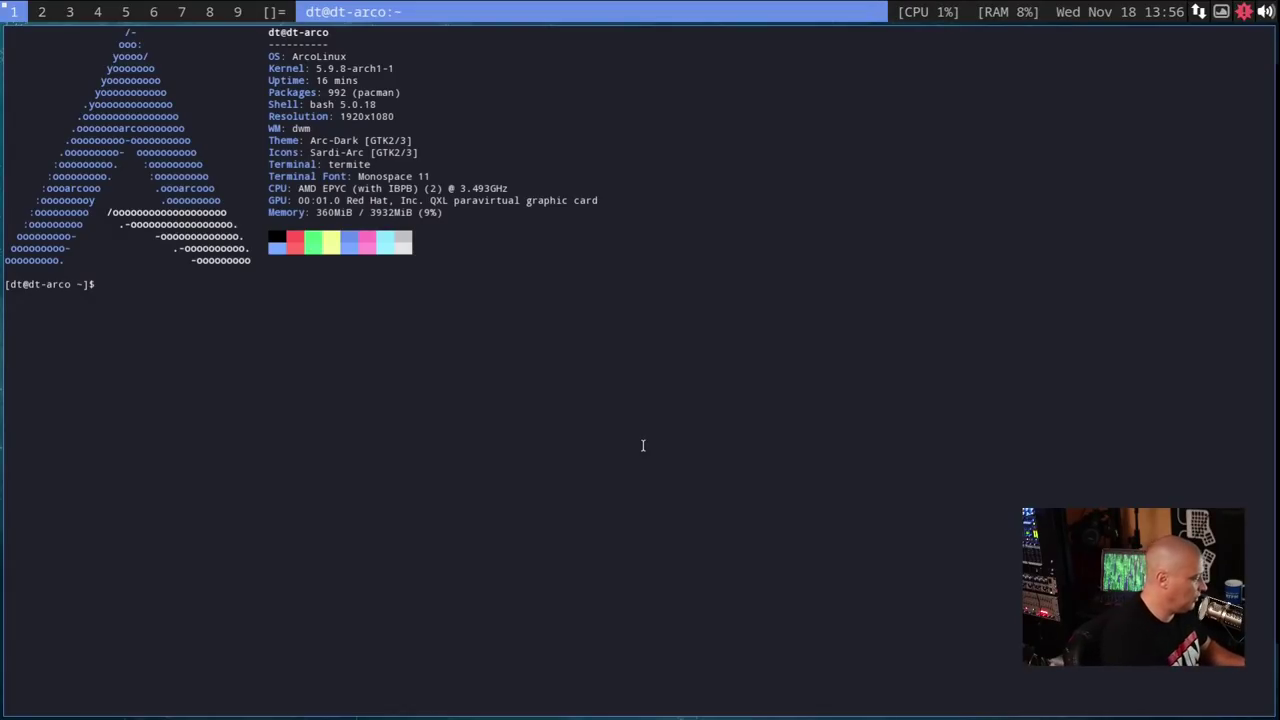
{"action": "key", "text": "ctrl+plus"}
{"action": "key", "text": "ctrl+plus"}
{"action": "key", "text": "ctrl+plus"}
{"action": "key", "text": "ctrl+plus"}
{"action": "key", "text": "ctrl+plus"}
{"action": "key", "text": "ctrl+plus"}
{"action": "key", "text": "ctrl+plus"}
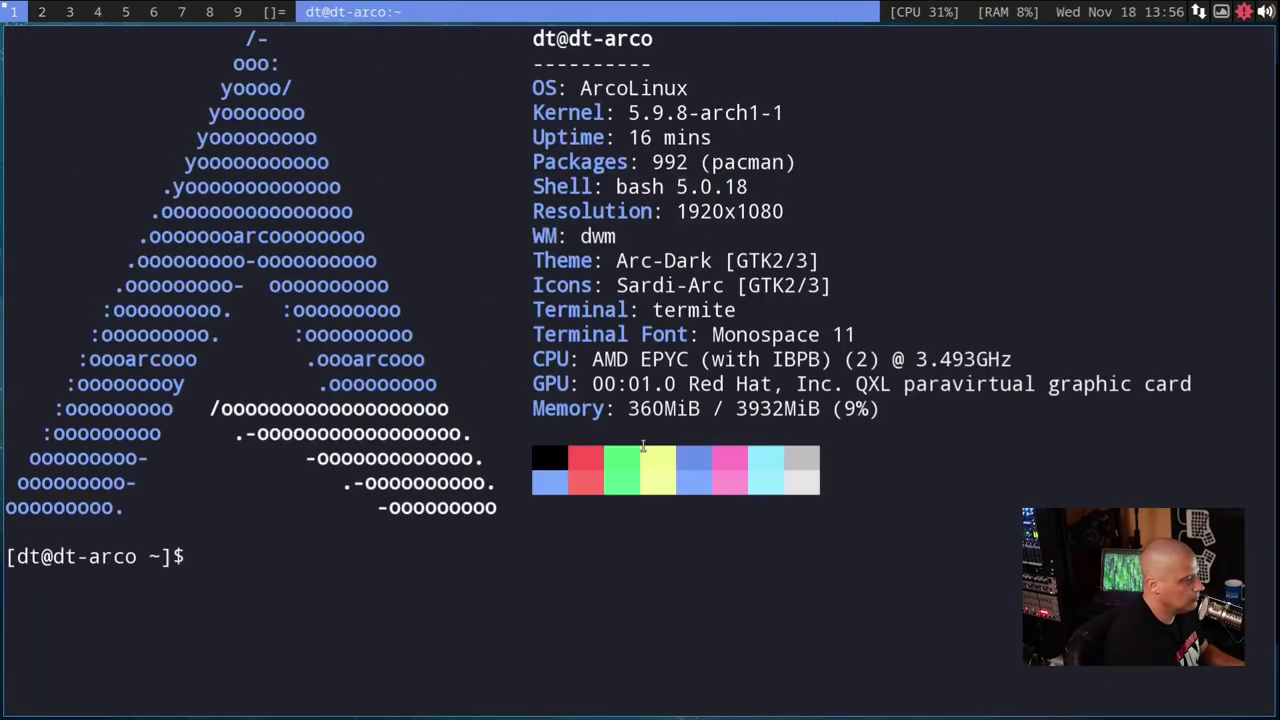
{"action": "type", "text": "CLEAR"}
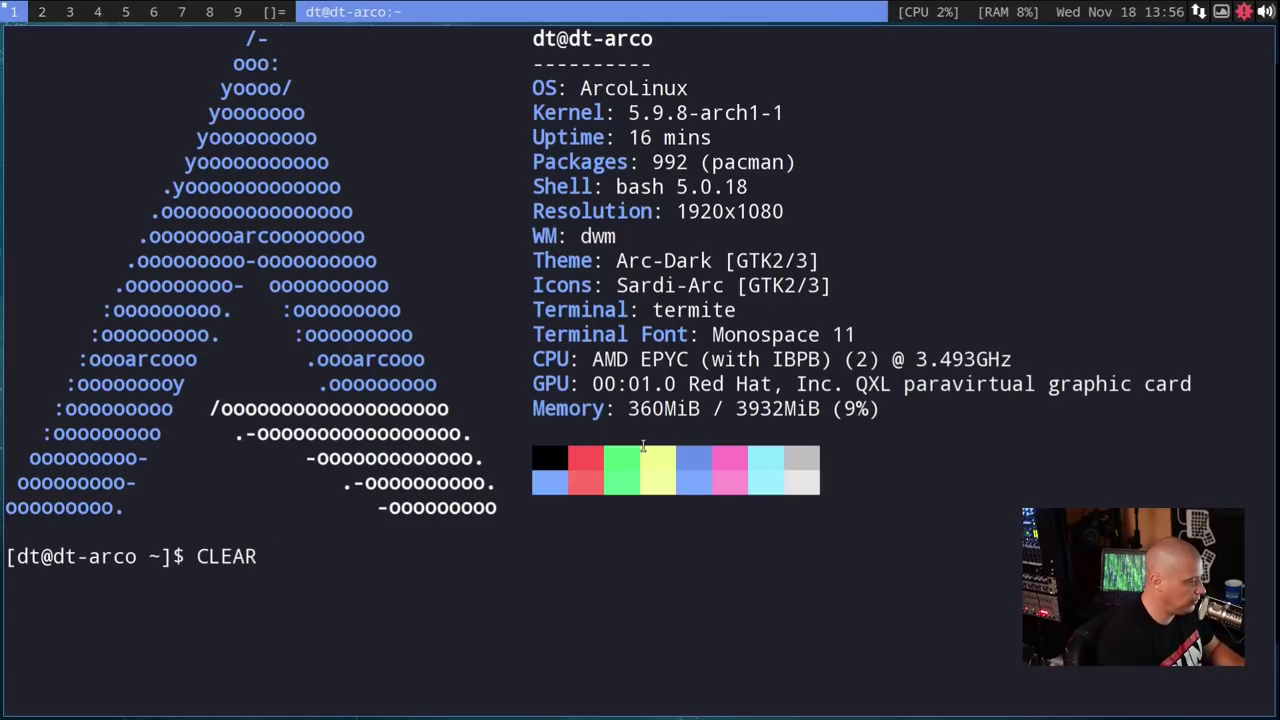
{"action": "key", "text": "BackSpace"}
{"action": "key", "text": "BackSpace"}
{"action": "key", "text": "BackSpace"}
{"action": "key", "text": "BackSpace"}
{"action": "key", "text": "BackSpace"}
{"action": "type", "text": "clear"}
{"action": "key", "text": "Return"}
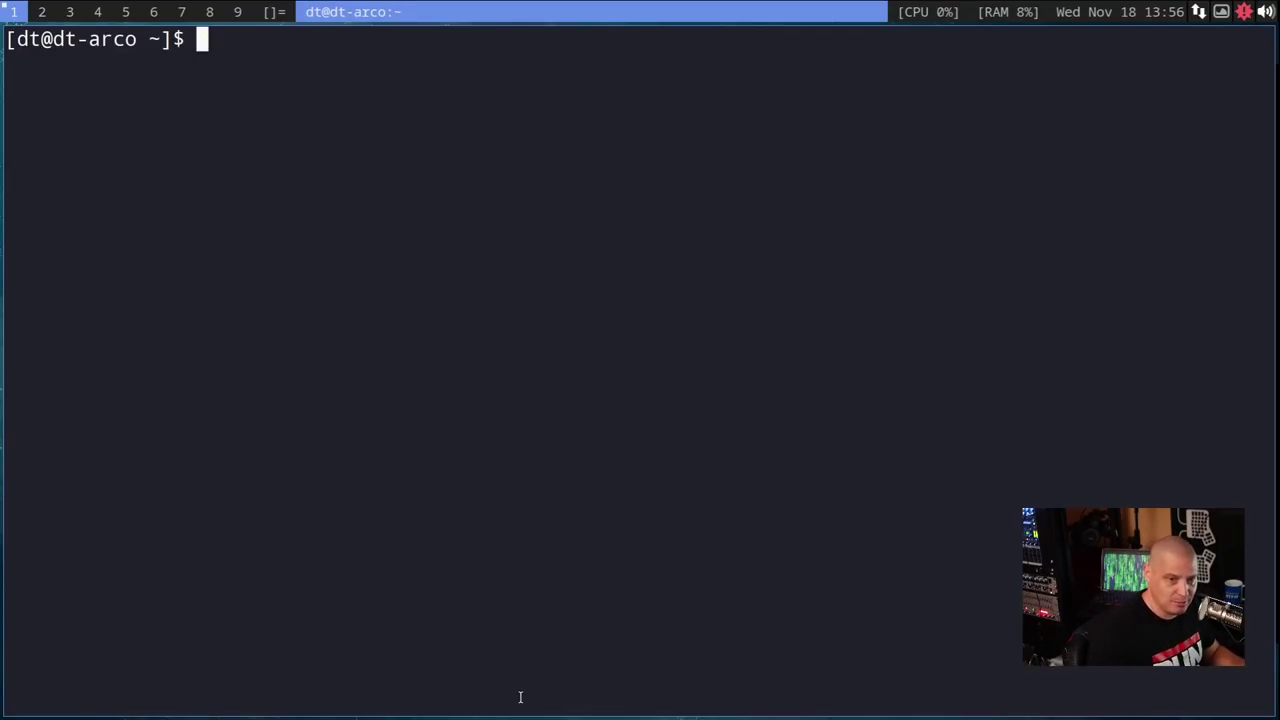
- Run yay -S dwm-distrotube-git and choose provider 1, tabbed
{"action": "type", "text": "yay -"}
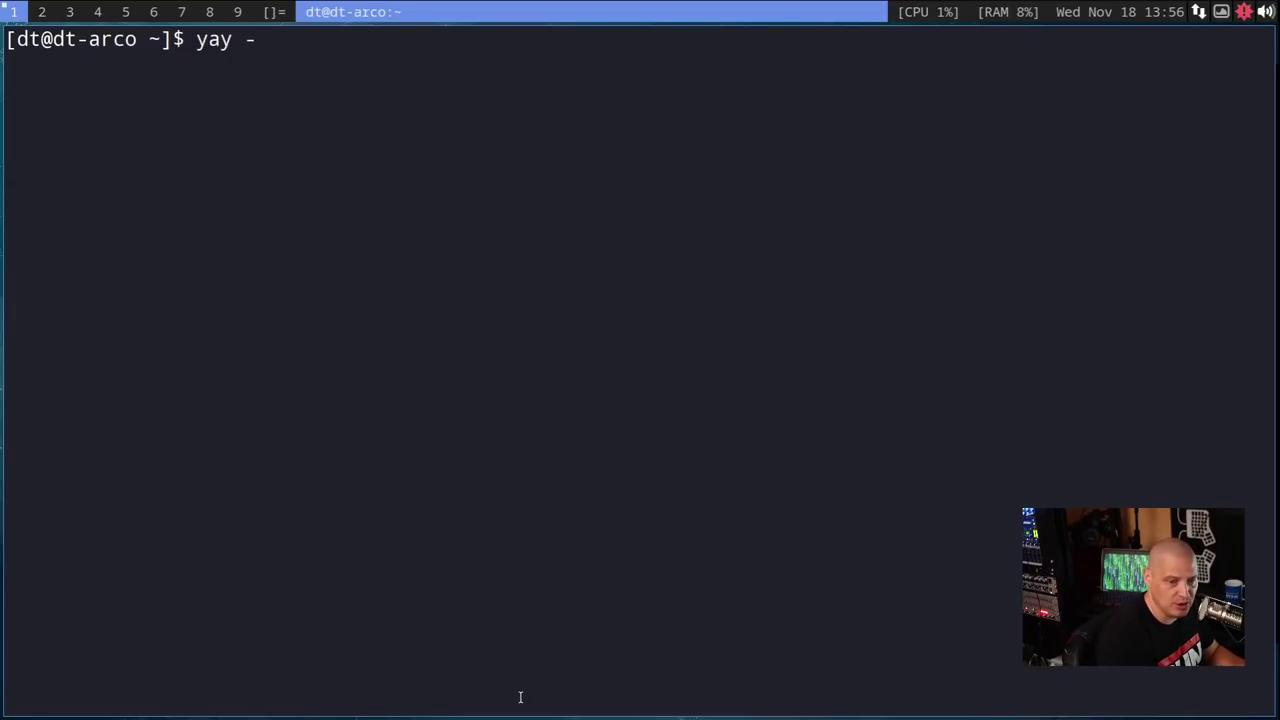
{"action": "type", "text": "S dwm-distr"}
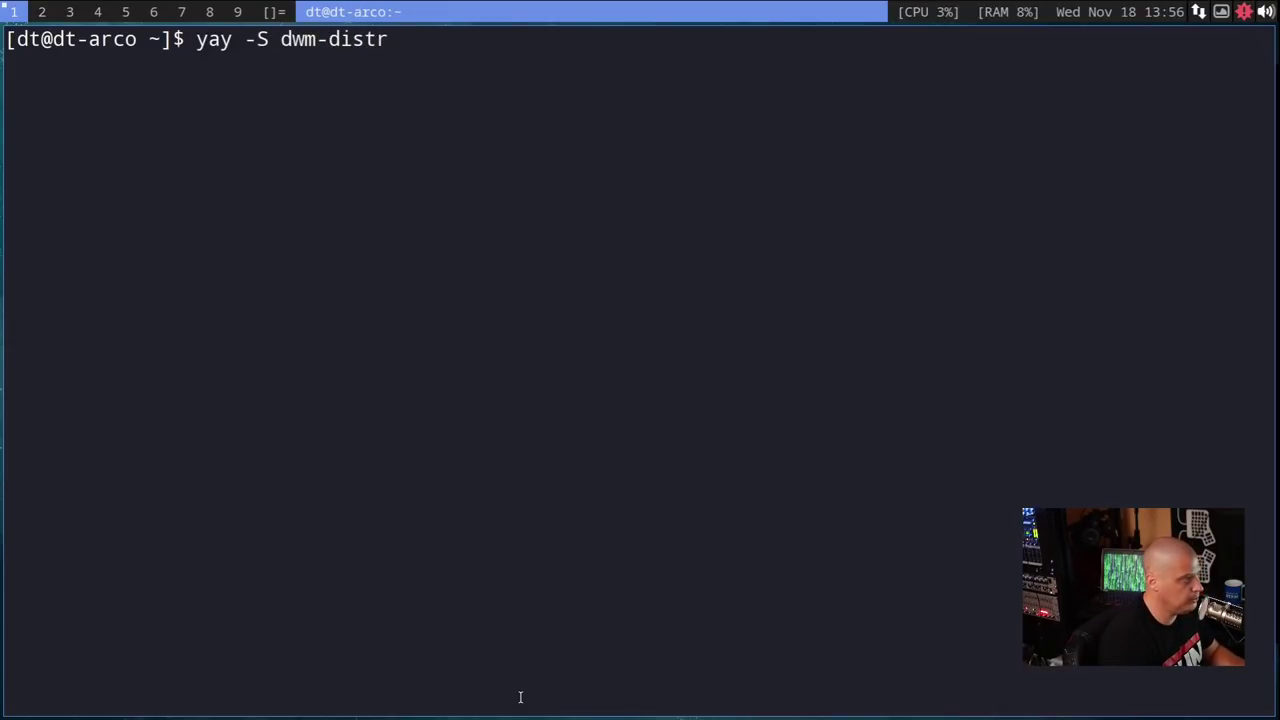
{"action": "key", "text": "Tab"}
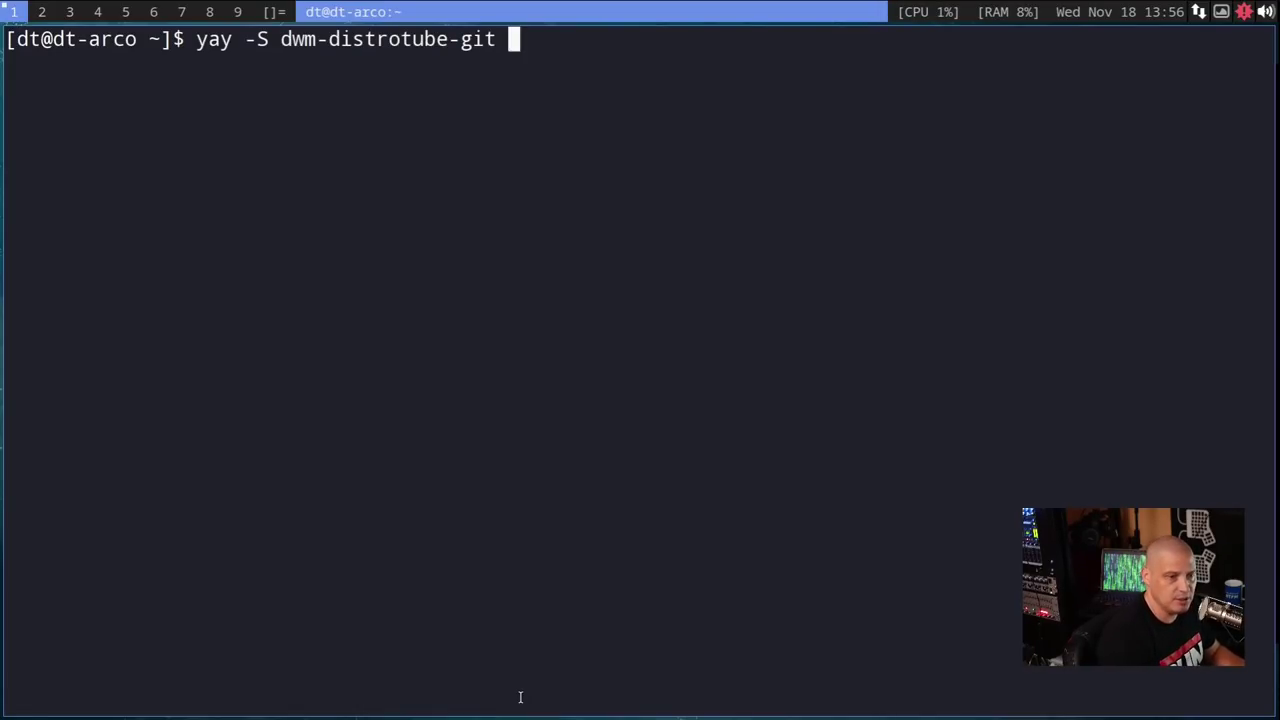
{"action": "key", "text": "Return"}
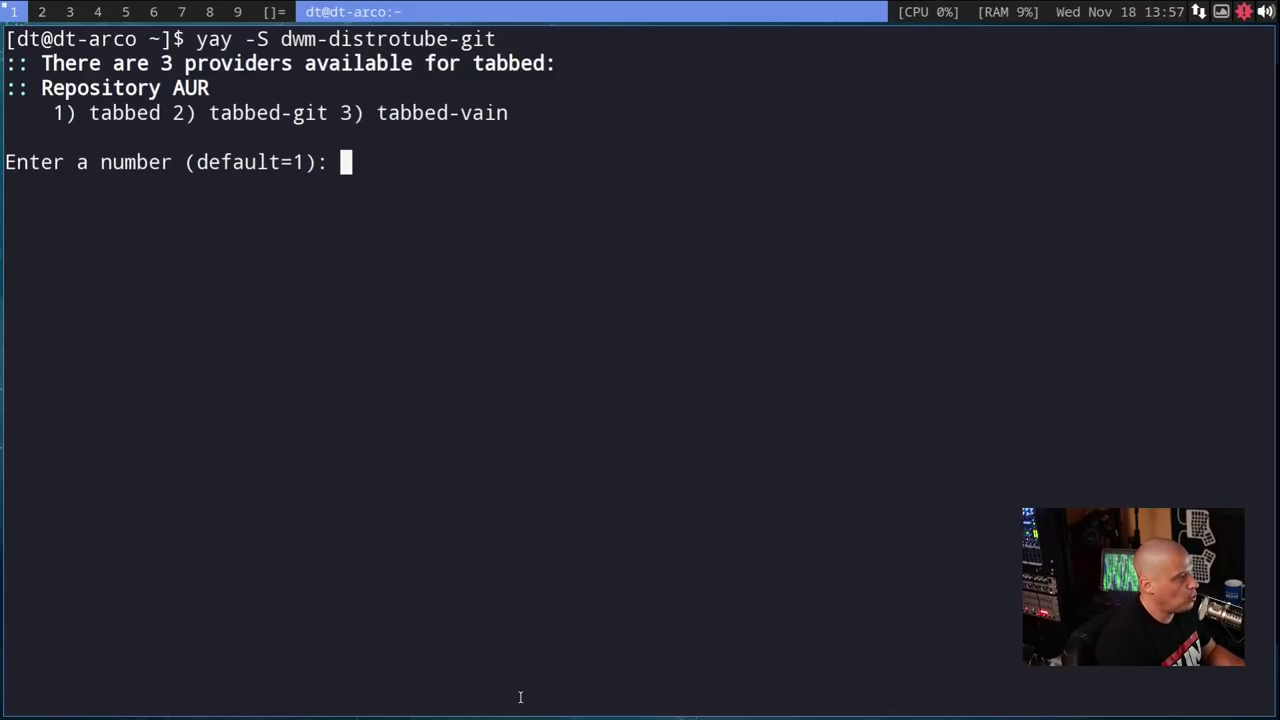
{"action": "type", "text": "1"}
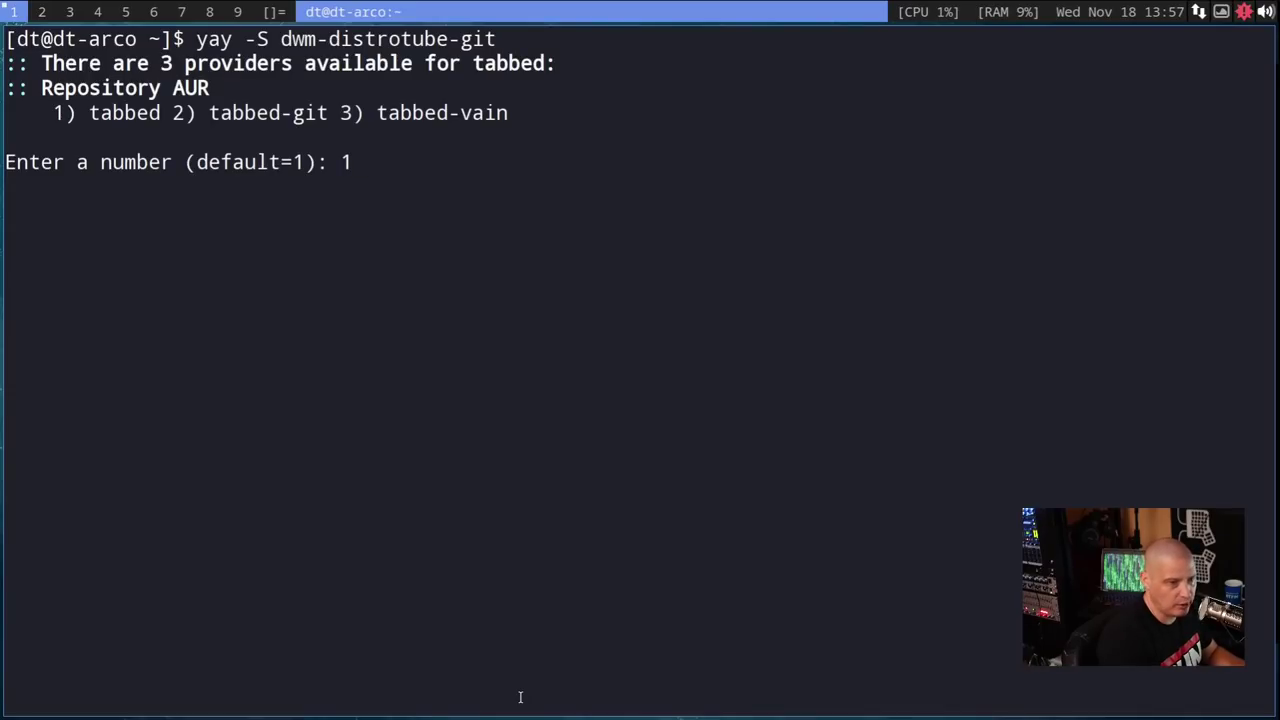
{"action": "key", "text": "Return"}
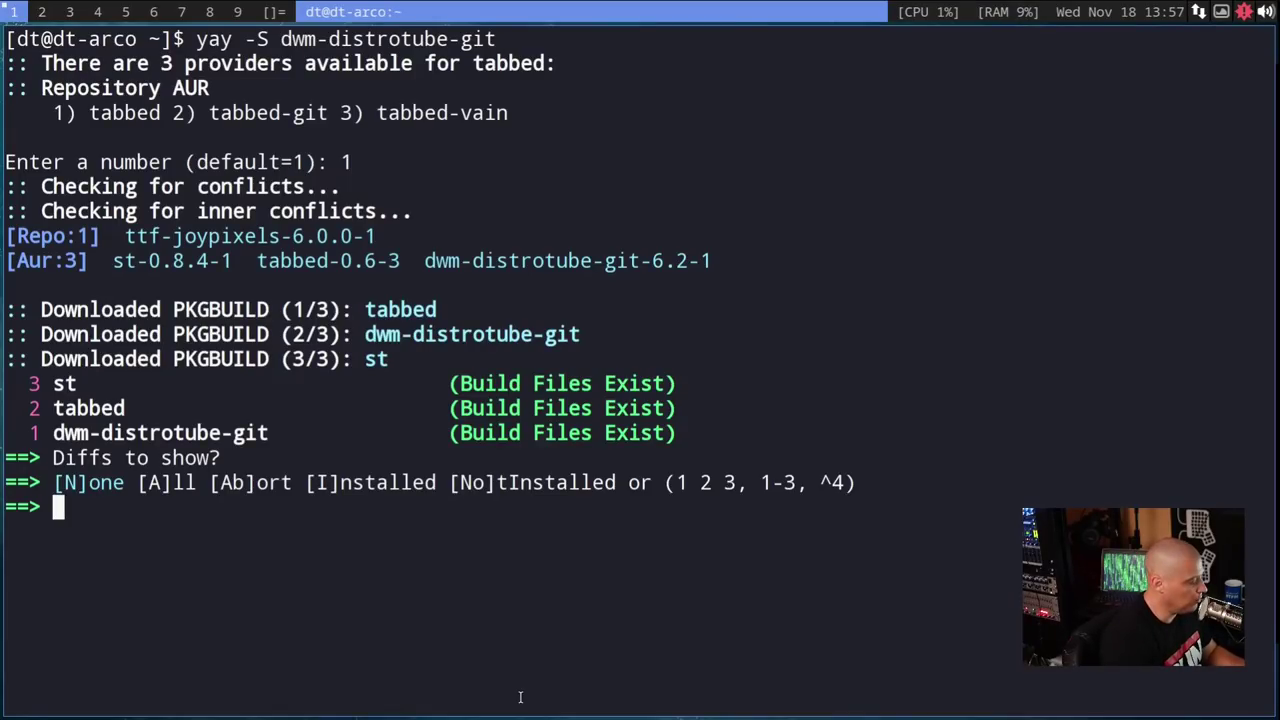
- Show all diffs, page through the st, tabbed and dwm-distrotube-git PKGBUILDs, then proceed with the install
{"action": "type", "text": "A"}
{"action": "key", "text": "Return"}
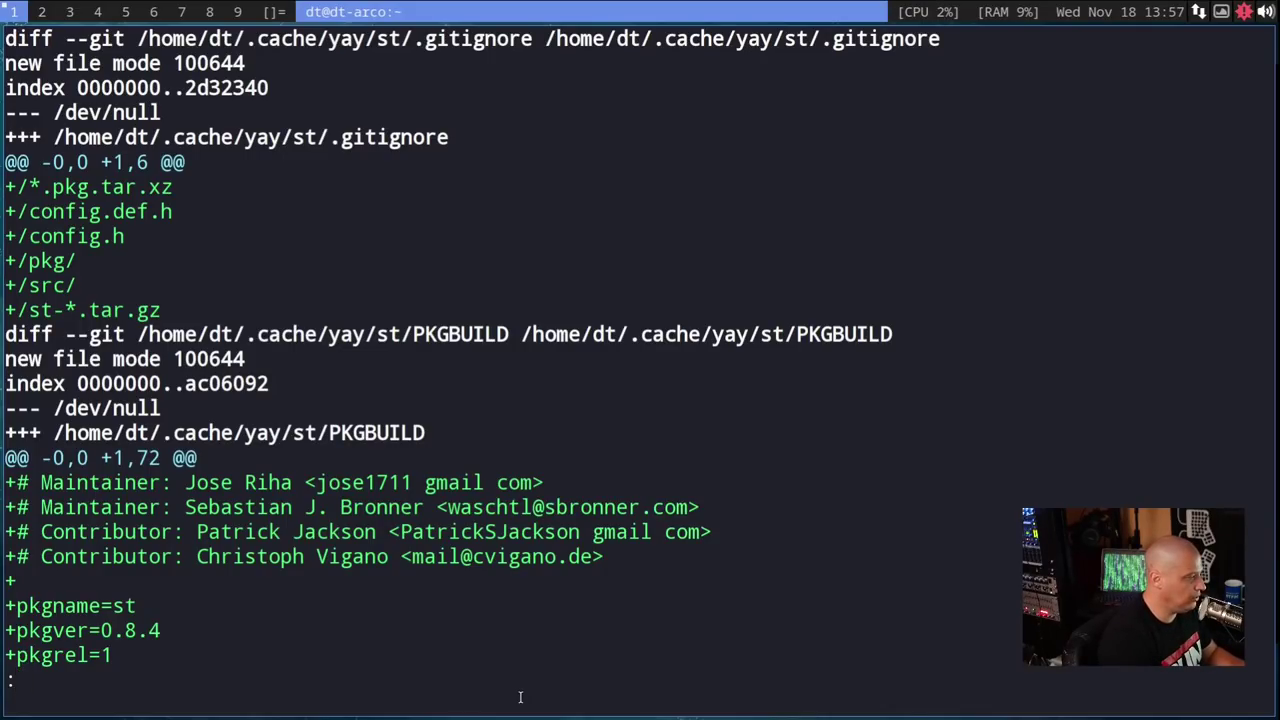
{"action": "key", "text": "space"}
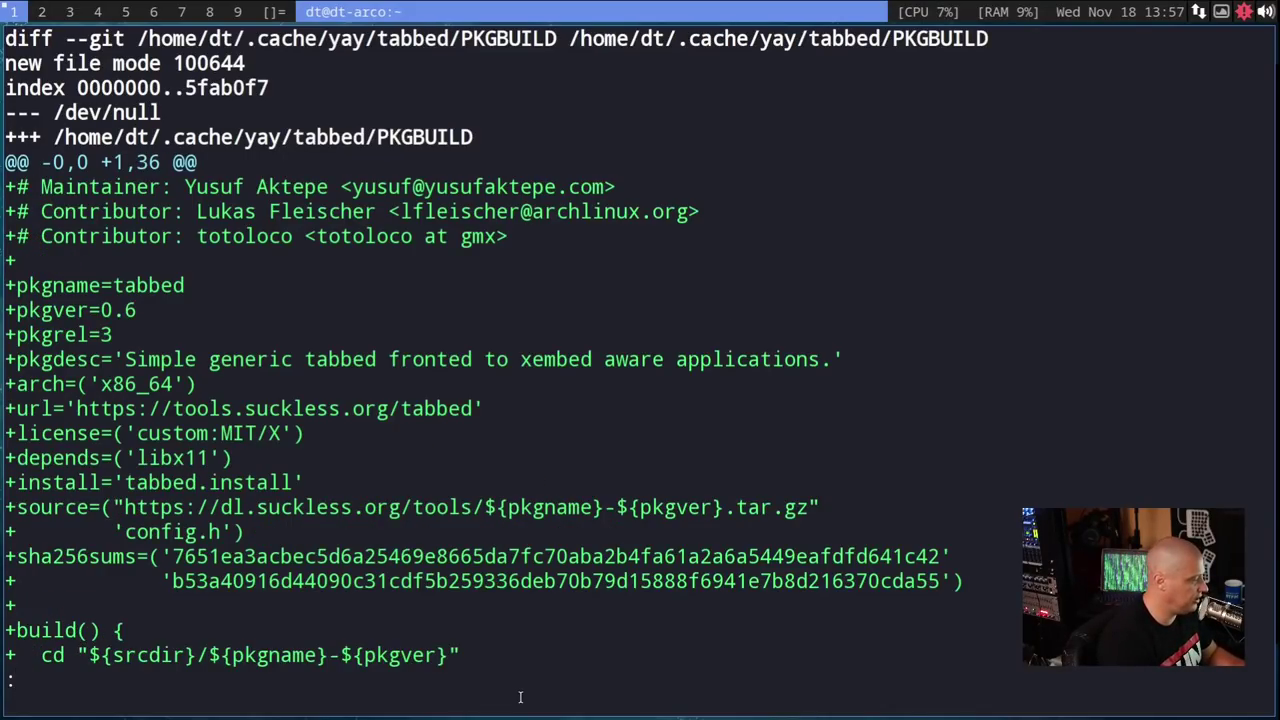
{"action": "key", "text": "space"}
{"action": "key", "text": "Down"}
{"action": "key", "text": "Down"}
{"action": "key", "text": "Down"}
{"action": "key", "text": "Down"}
{"action": "key", "text": "Down"}
{"action": "key", "text": "Down"}
{"action": "key", "text": "Down"}
{"action": "key", "text": "Down"}
{"action": "key", "text": "Down"}
{"action": "key", "text": "Down"}
{"action": "key", "text": "Down"}
{"action": "key", "text": "Down"}
{"action": "key", "text": "Down"}
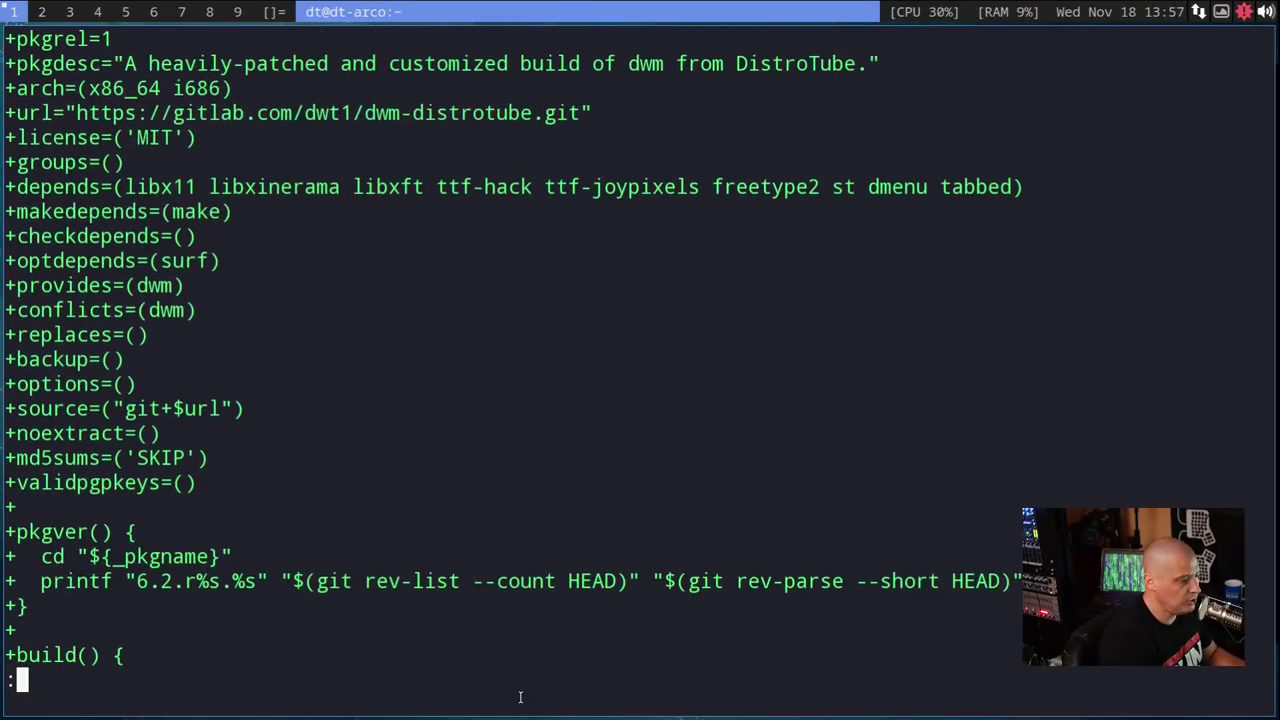
{"action": "key", "text": "Down"}
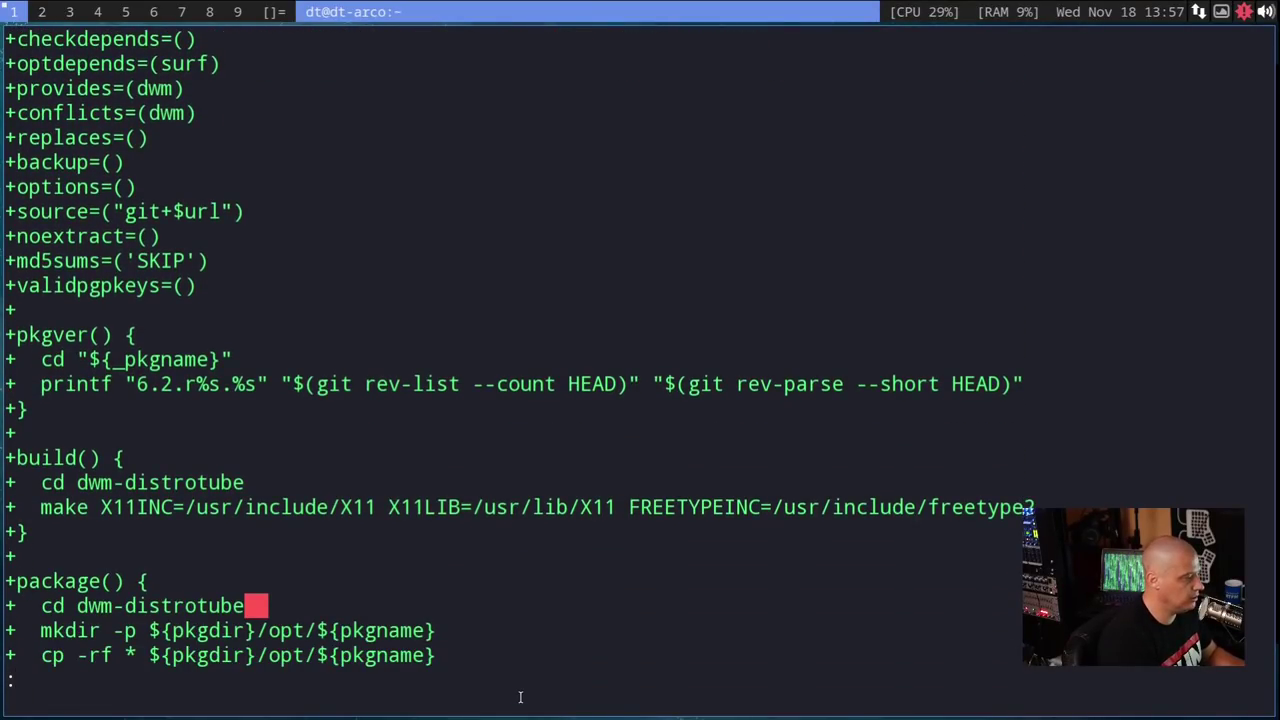
{"action": "scroll", "coordinate": [350, 360], "scroll_direction": "up", "scroll_amount": 5}
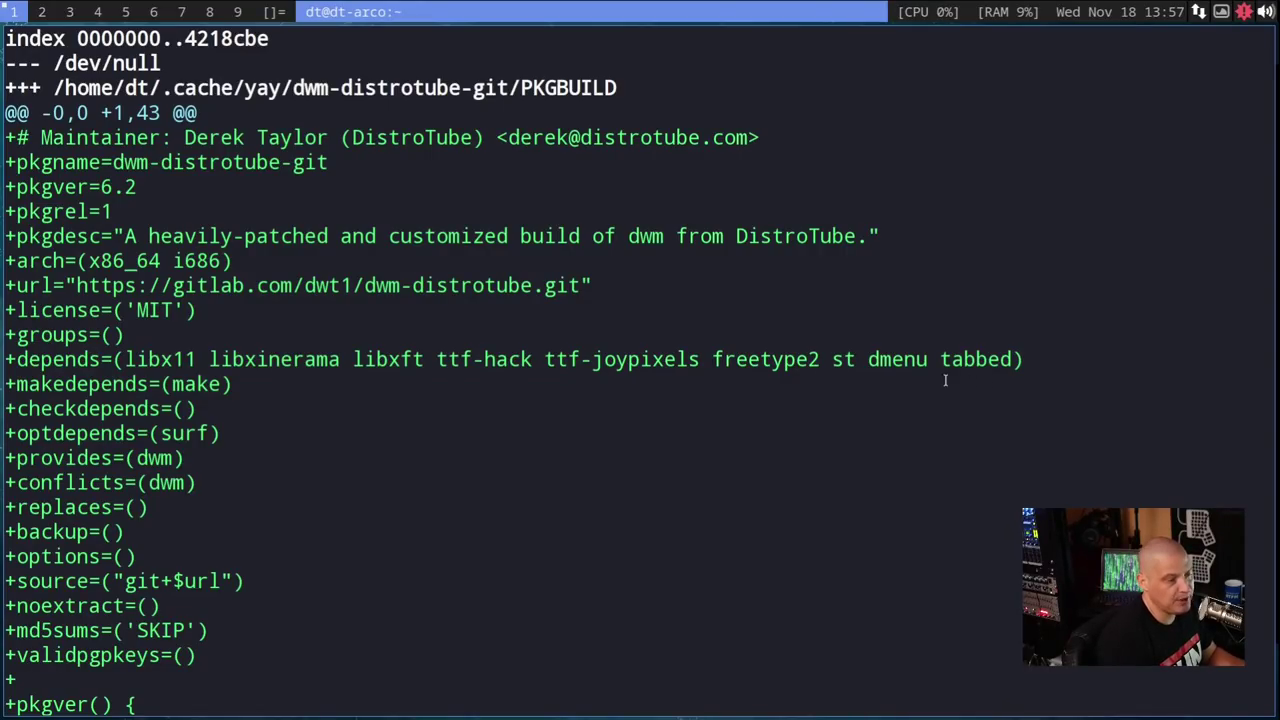
{"action": "scroll", "coordinate": [700, 415], "scroll_direction": "down", "scroll_amount": 5}
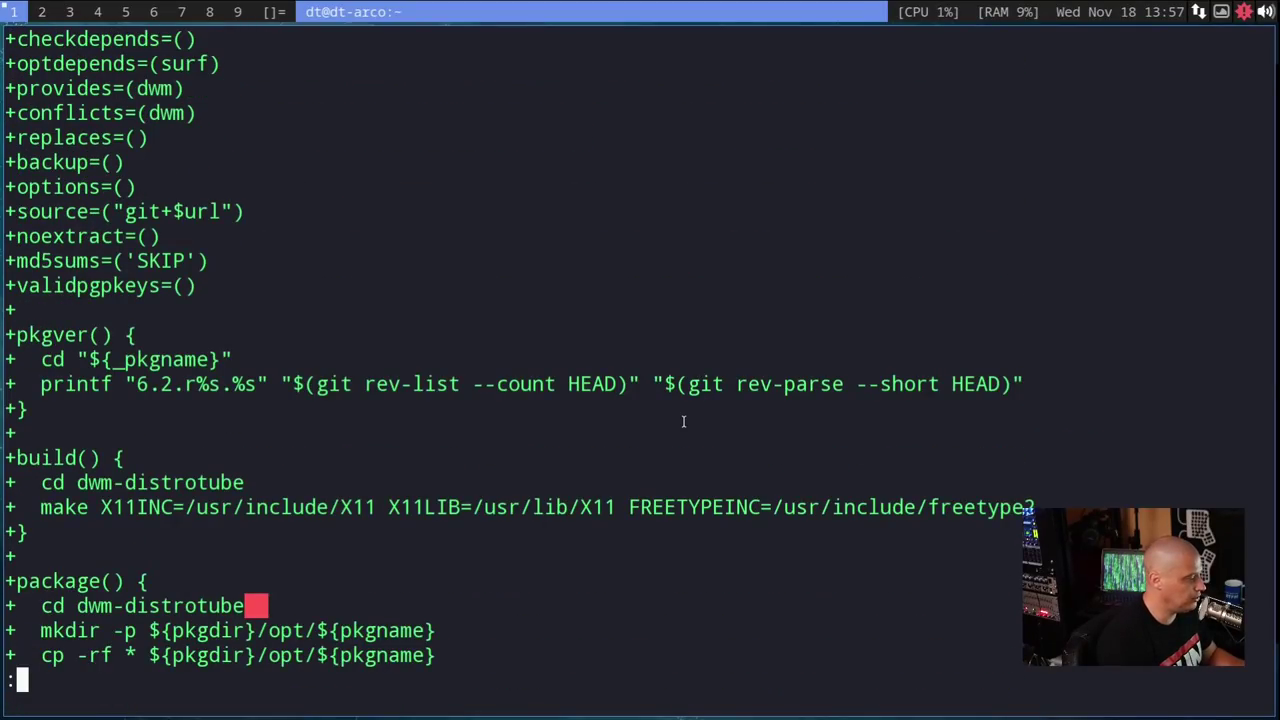
{"action": "key", "text": "q"}
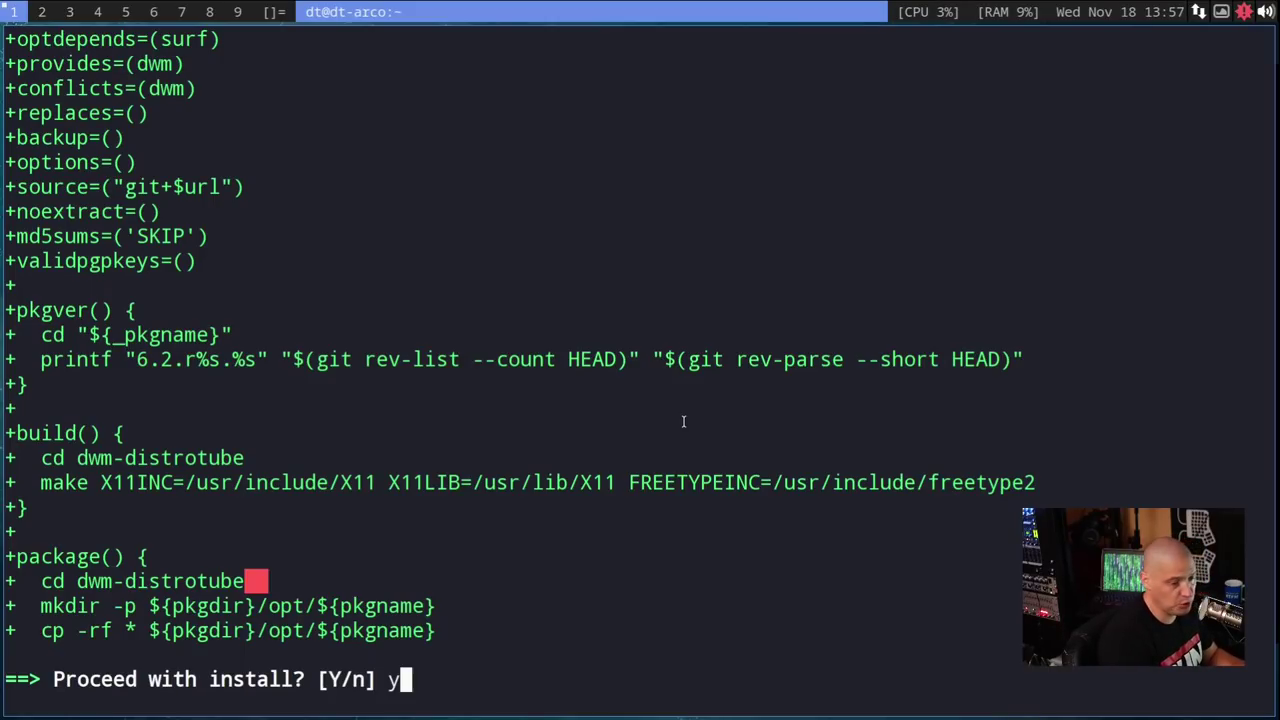
{"action": "key", "text": "Return"}
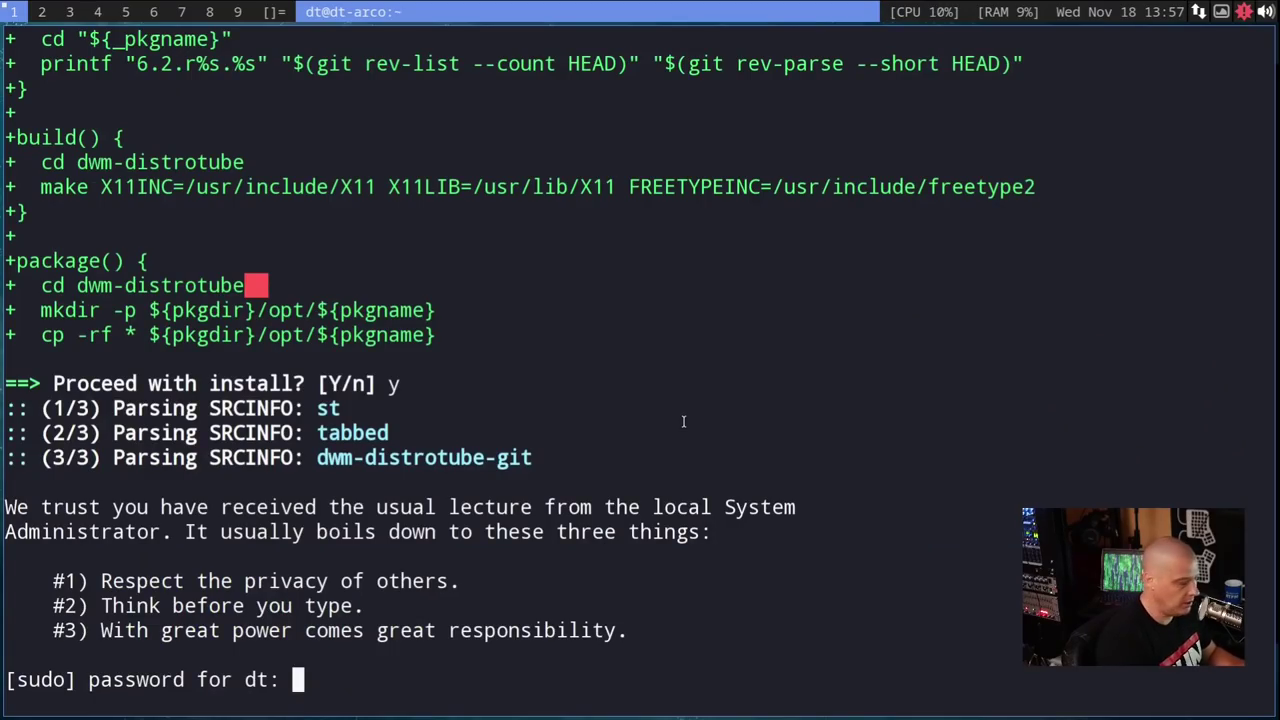
- Submit the sudo password and accept installing the ttf-joypixels dependency
{"action": "key", "text": "Return"}
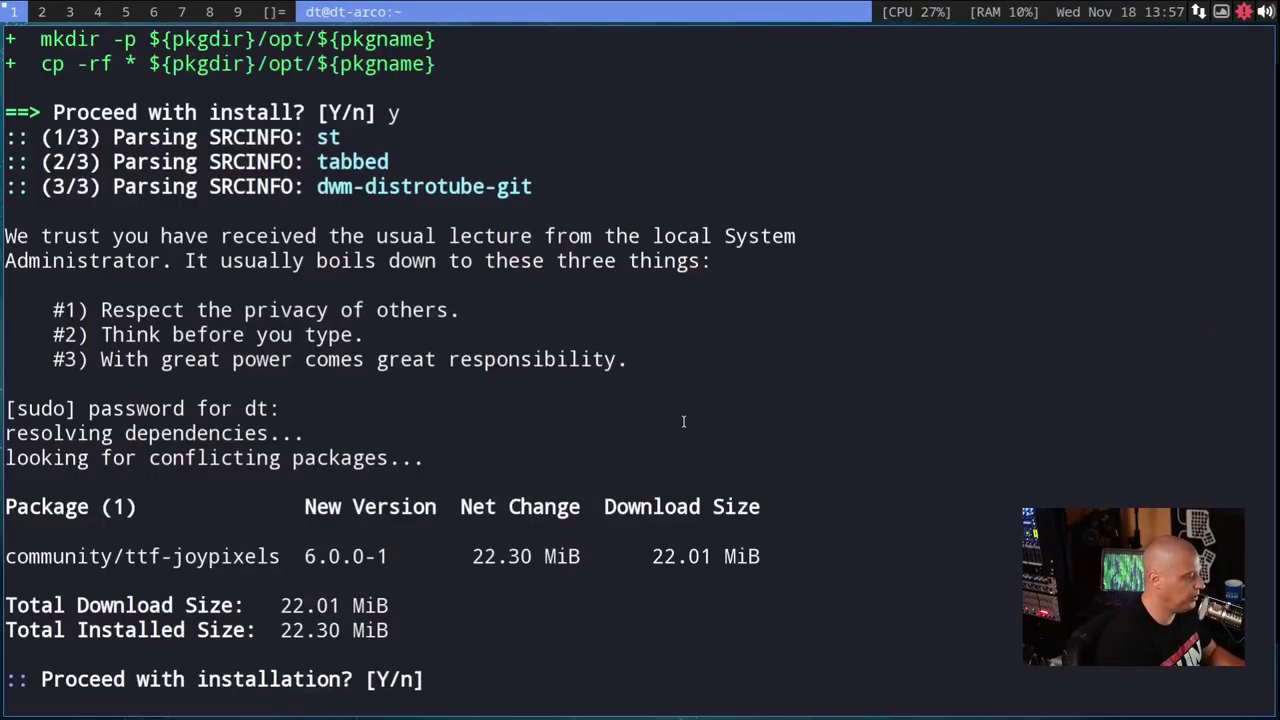
{"action": "key", "text": "Return"}
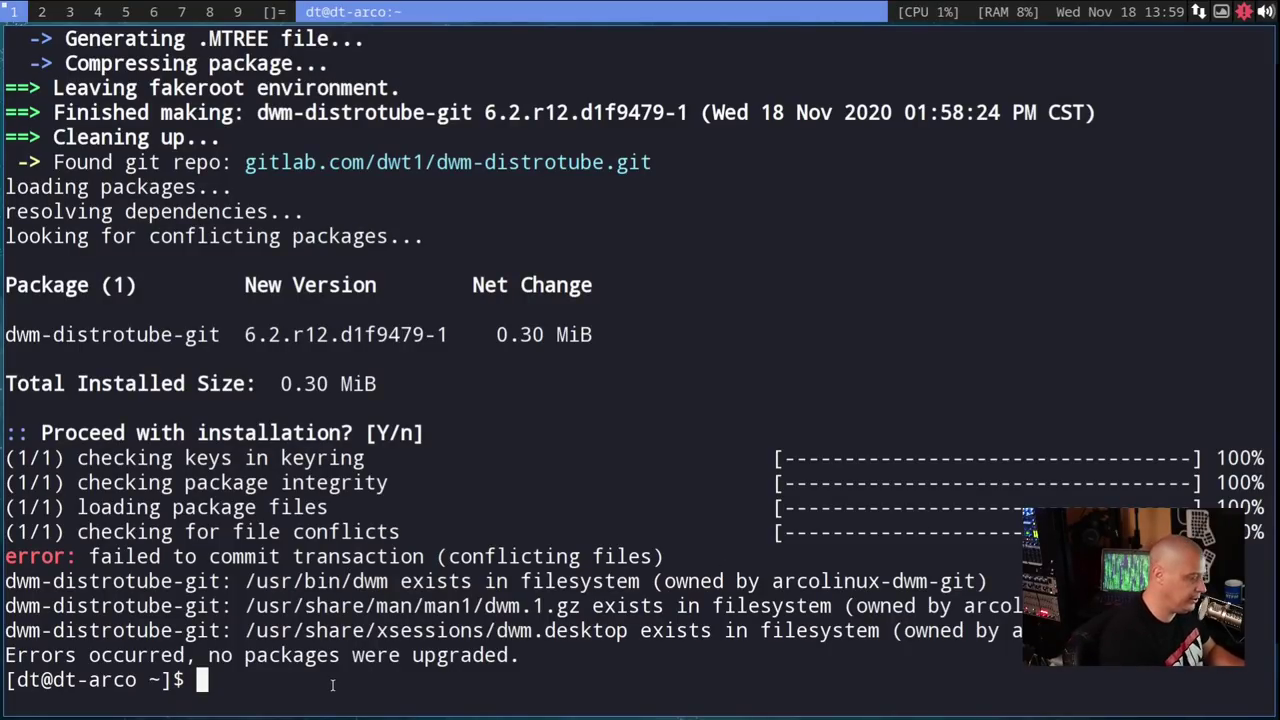
- Delete /usr/bin/dwm, dwm.1.gz and dwm.desktop with sudo rm, then recall the yay install command
{"action": "type", "text": "sudo r"}
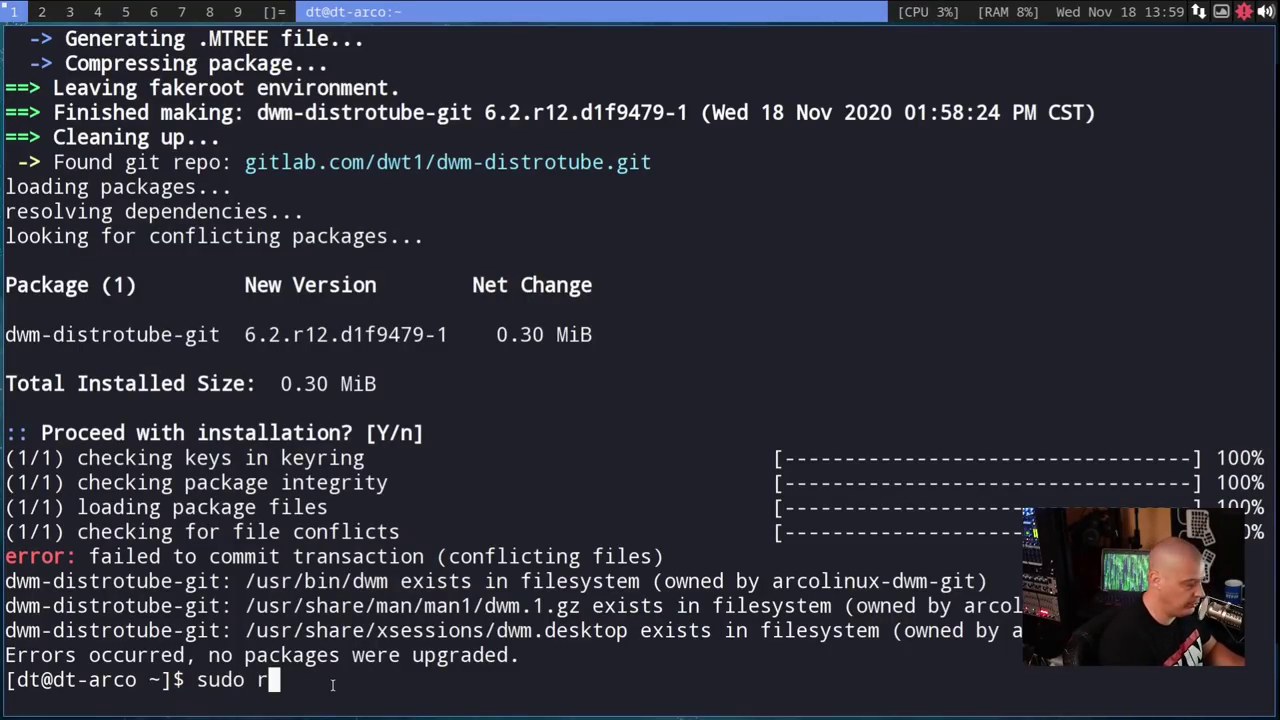
{"action": "type", "text": "m"}
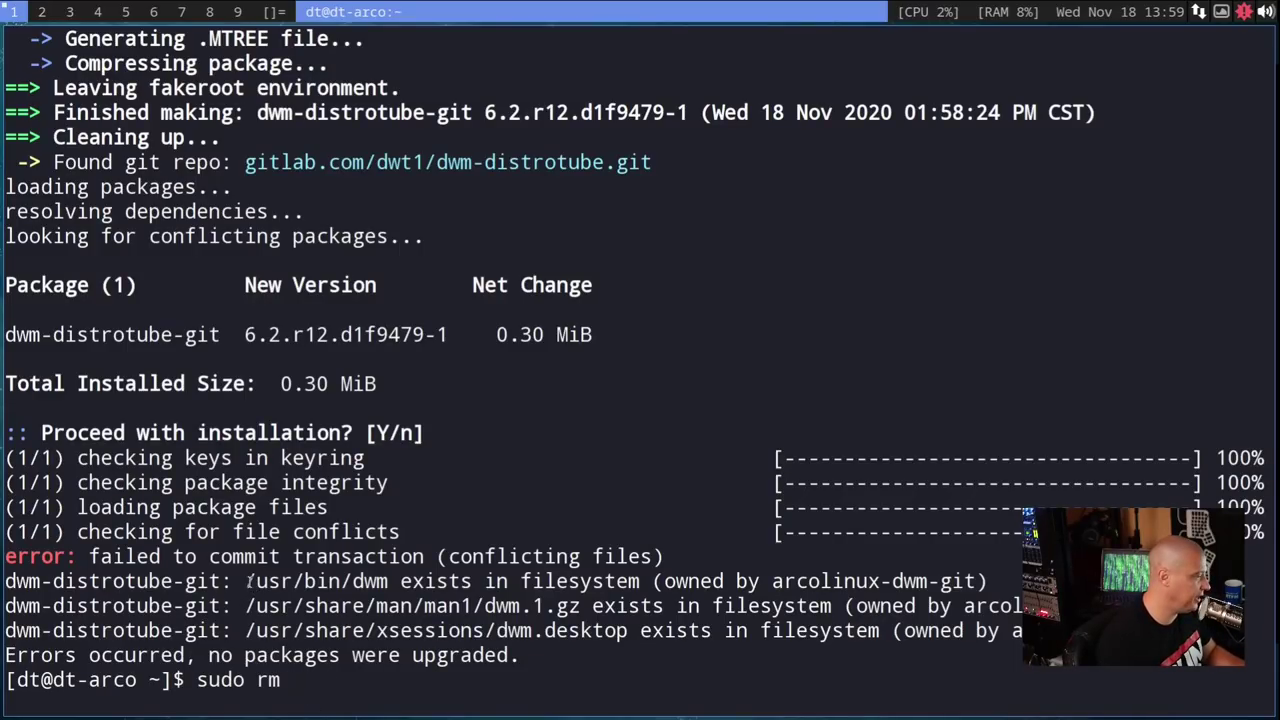
{"action": "left_click_drag", "start_coordinate": [248, 580], "coordinate": [388, 580]}
{"action": "middle_click", "coordinate": [370, 662]}
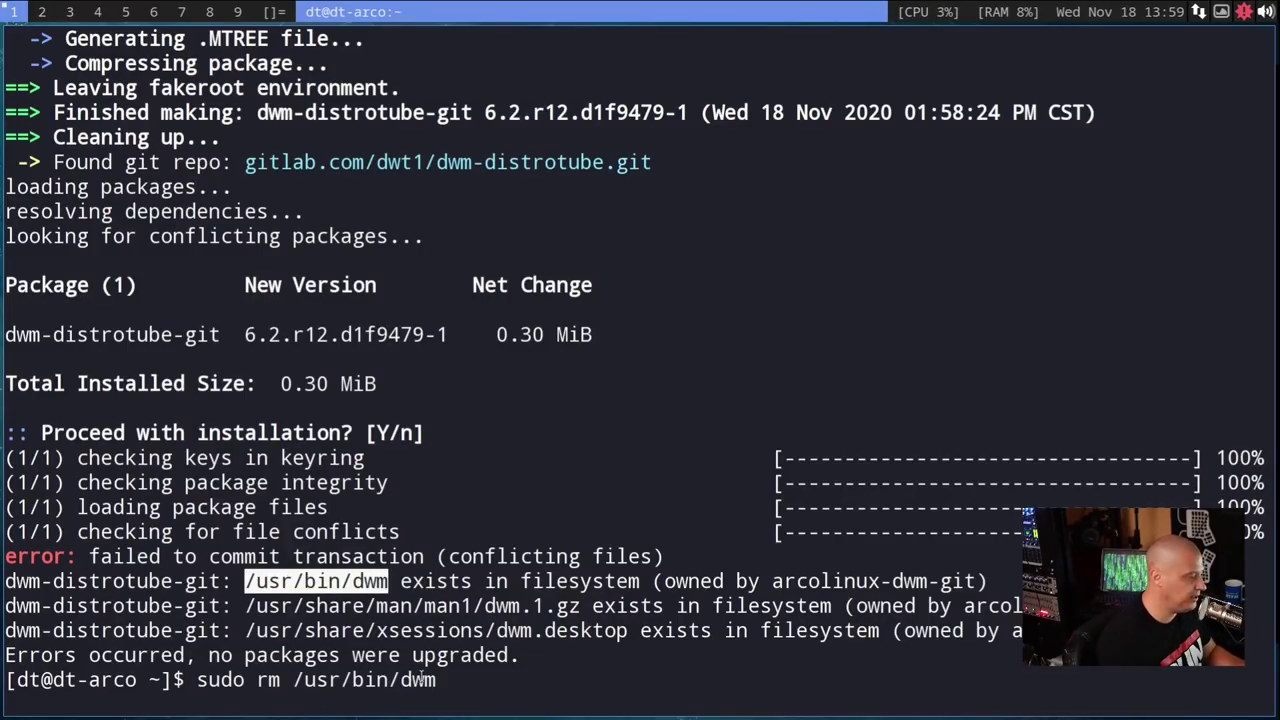
{"action": "left_click_drag", "start_coordinate": [246, 605], "coordinate": [581, 606]}
{"action": "middle_click", "coordinate": [607, 636]}
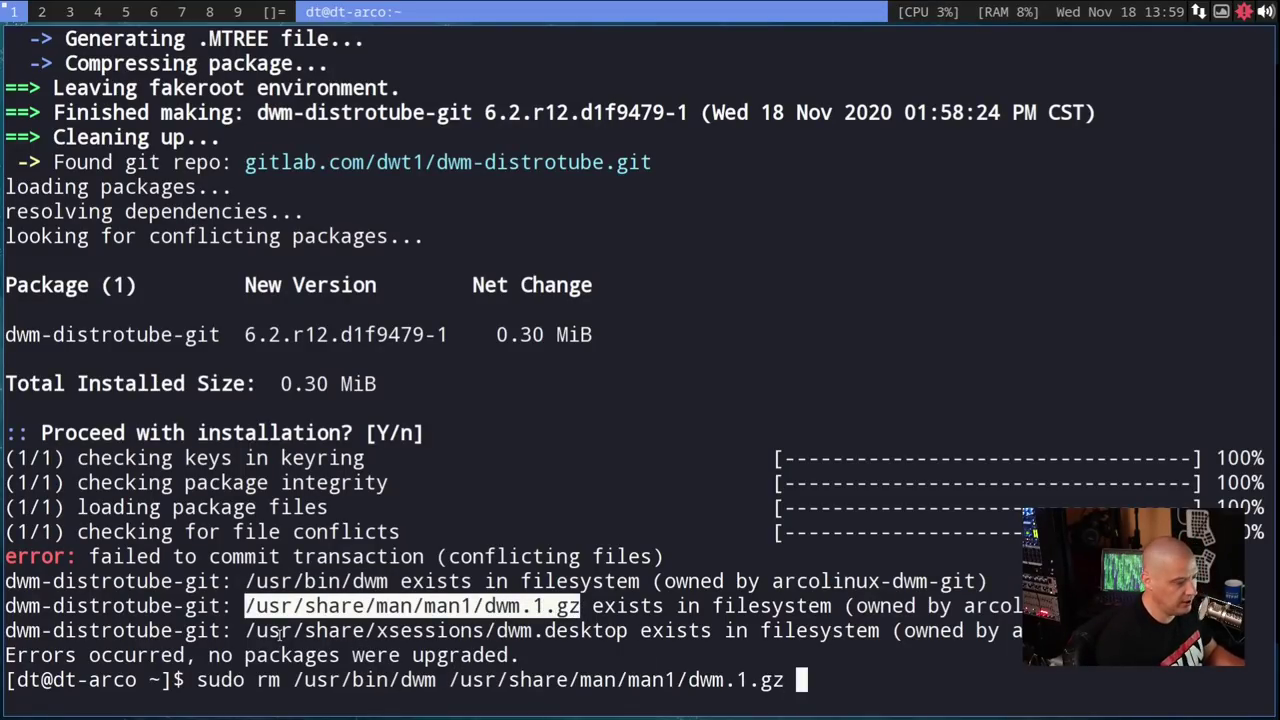
{"action": "left_click_drag", "start_coordinate": [246, 631], "coordinate": [628, 632]}
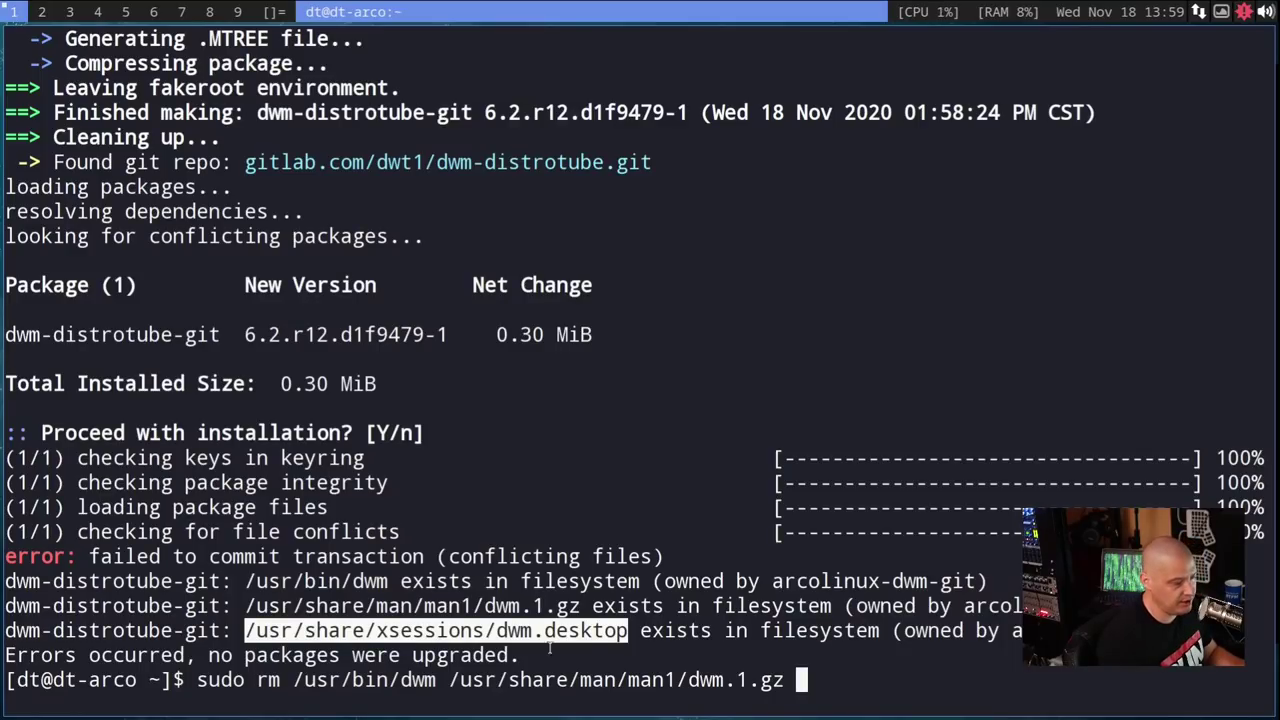
{"action": "middle_click", "coordinate": [1141, 707]}
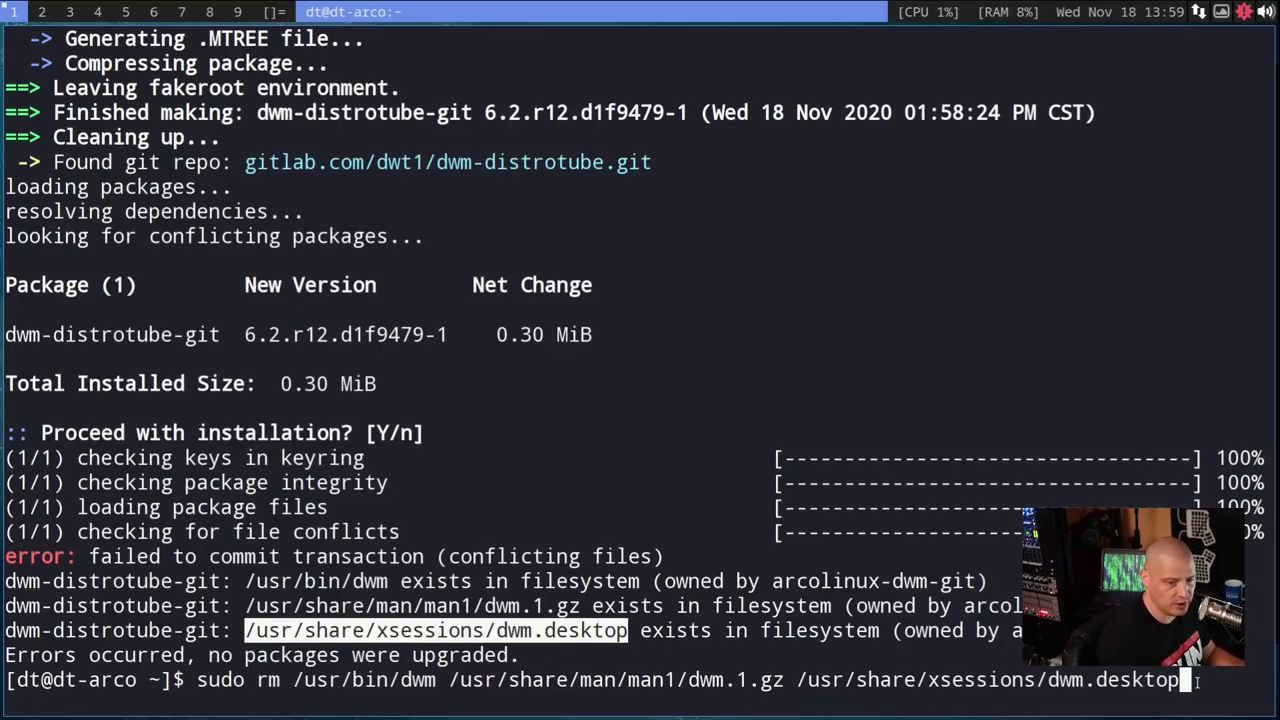
{"action": "key", "text": "Return"}
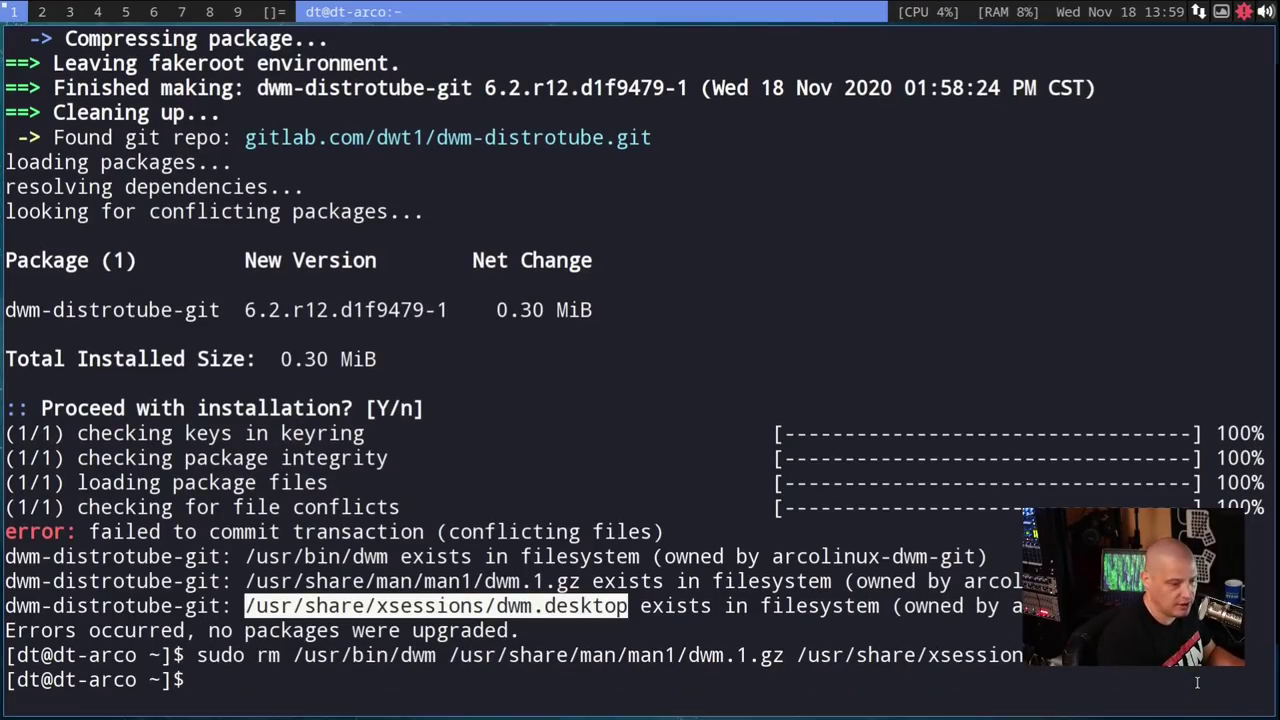
{"action": "key", "text": "Up"}
{"action": "key", "text": "Up"}
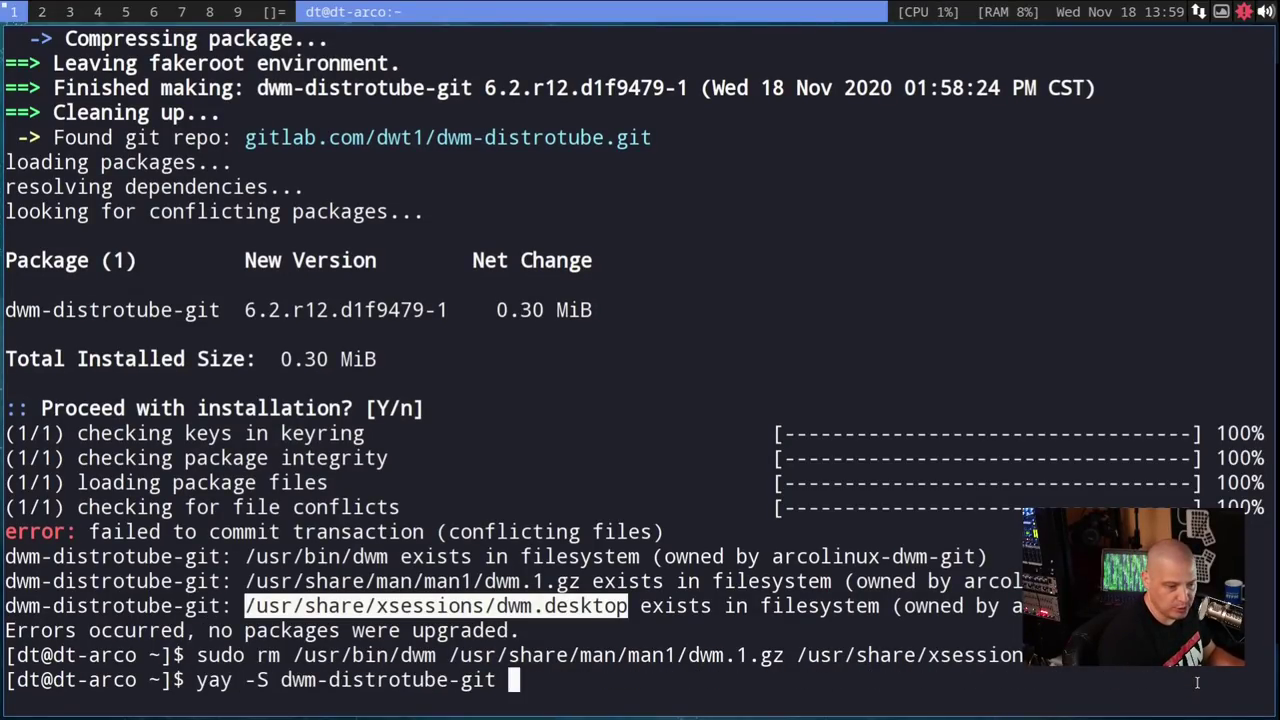
- Rerun yay -S dwm-distrotube-git, skipping cleanBuild and diffs, then close the terminal
{"action": "key", "text": "Return"}
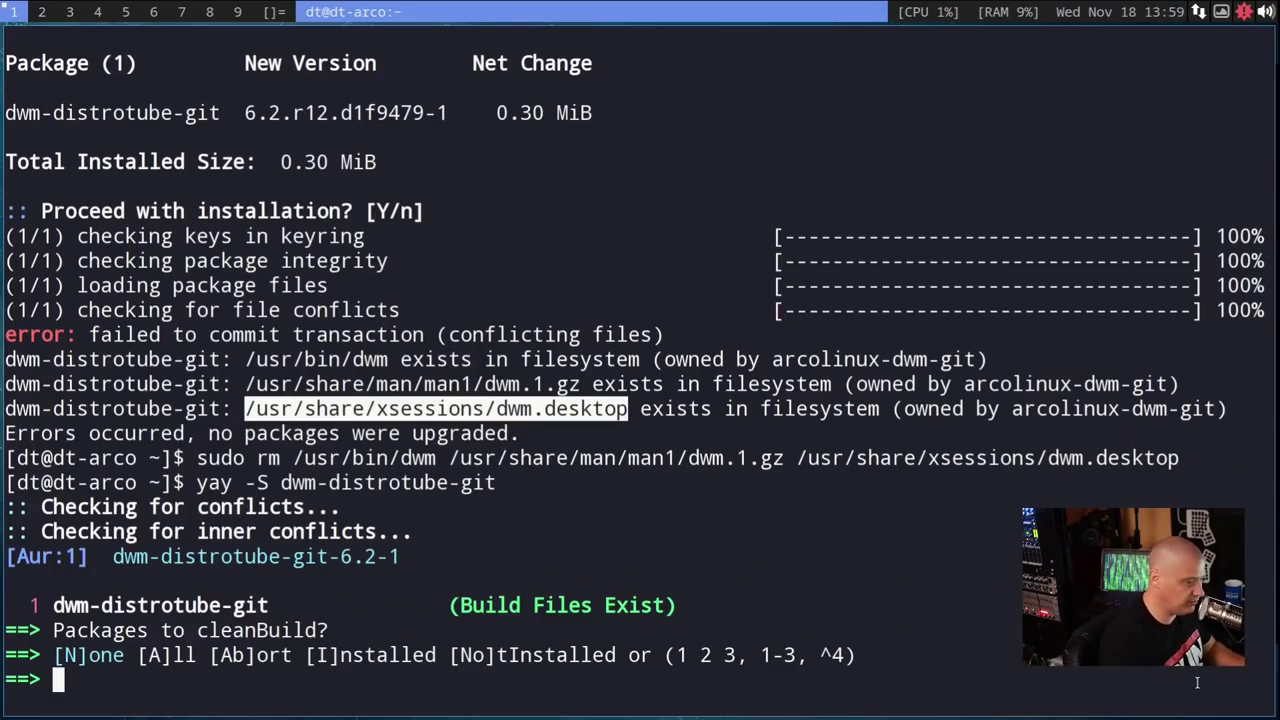
{"action": "key", "text": "Return"}
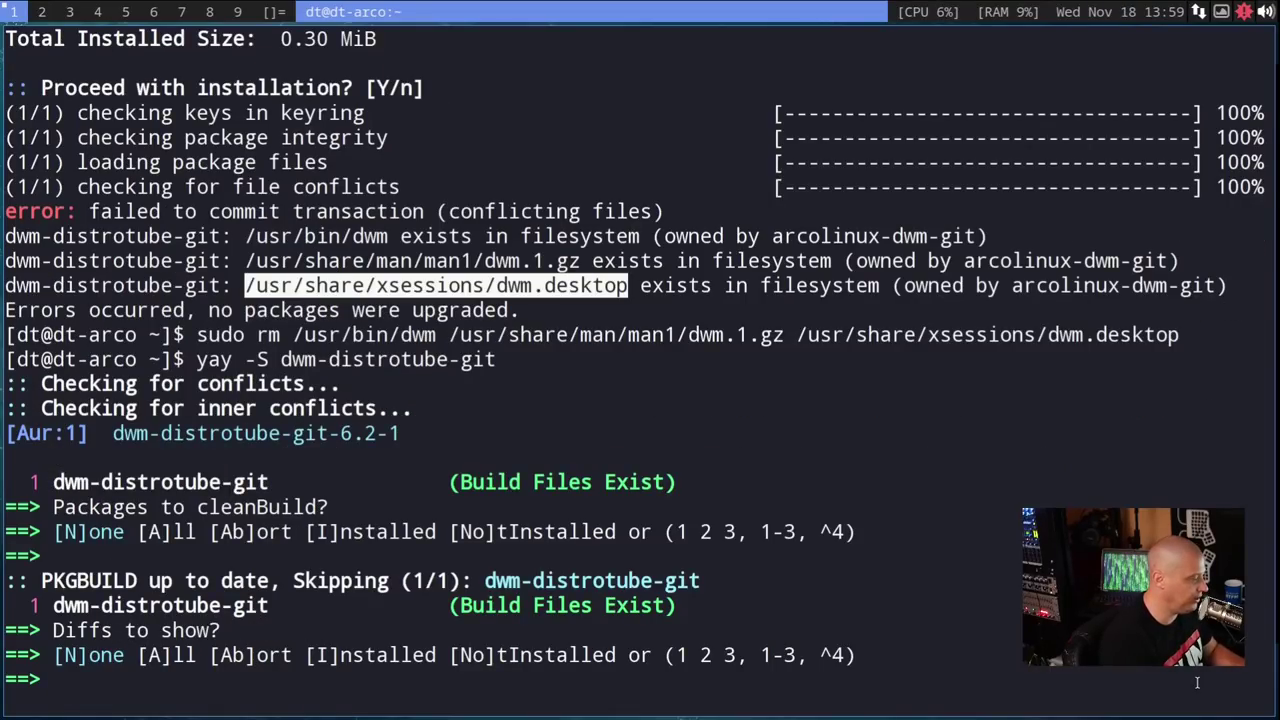
{"action": "key", "text": "Return"}
{"action": "key", "text": "Return"}
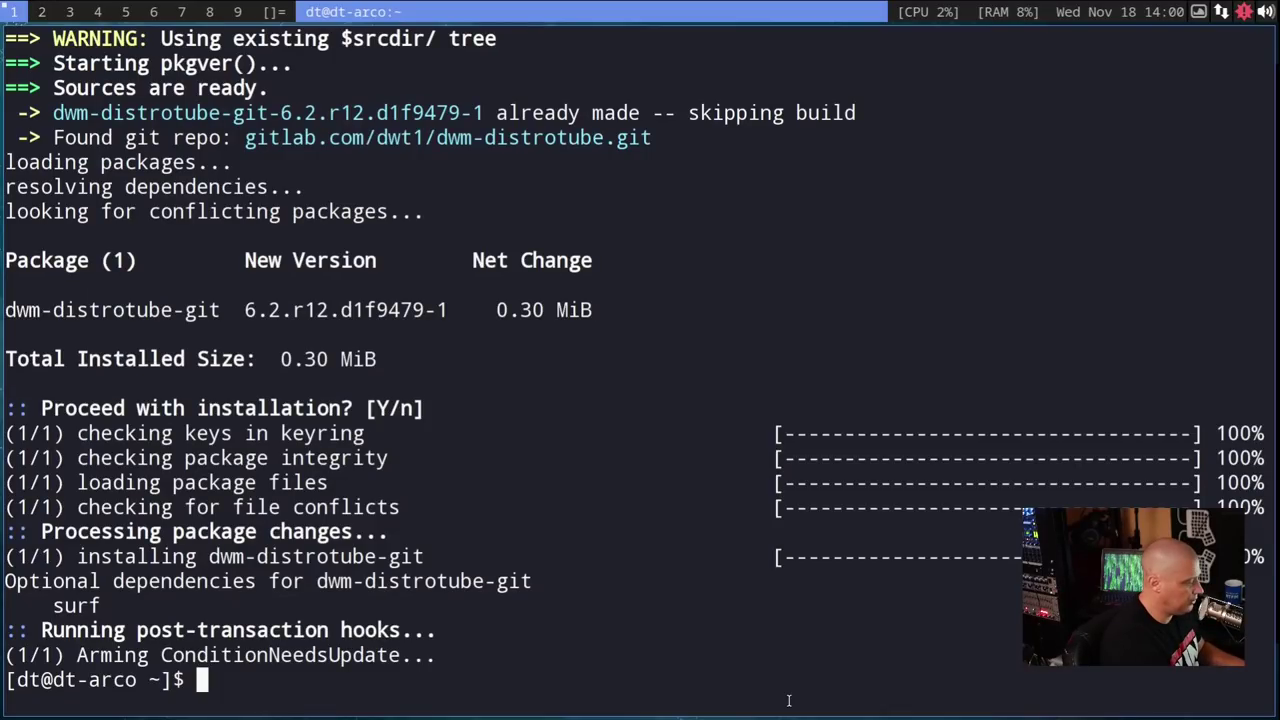
{"action": "key", "text": "super+shift+c"}
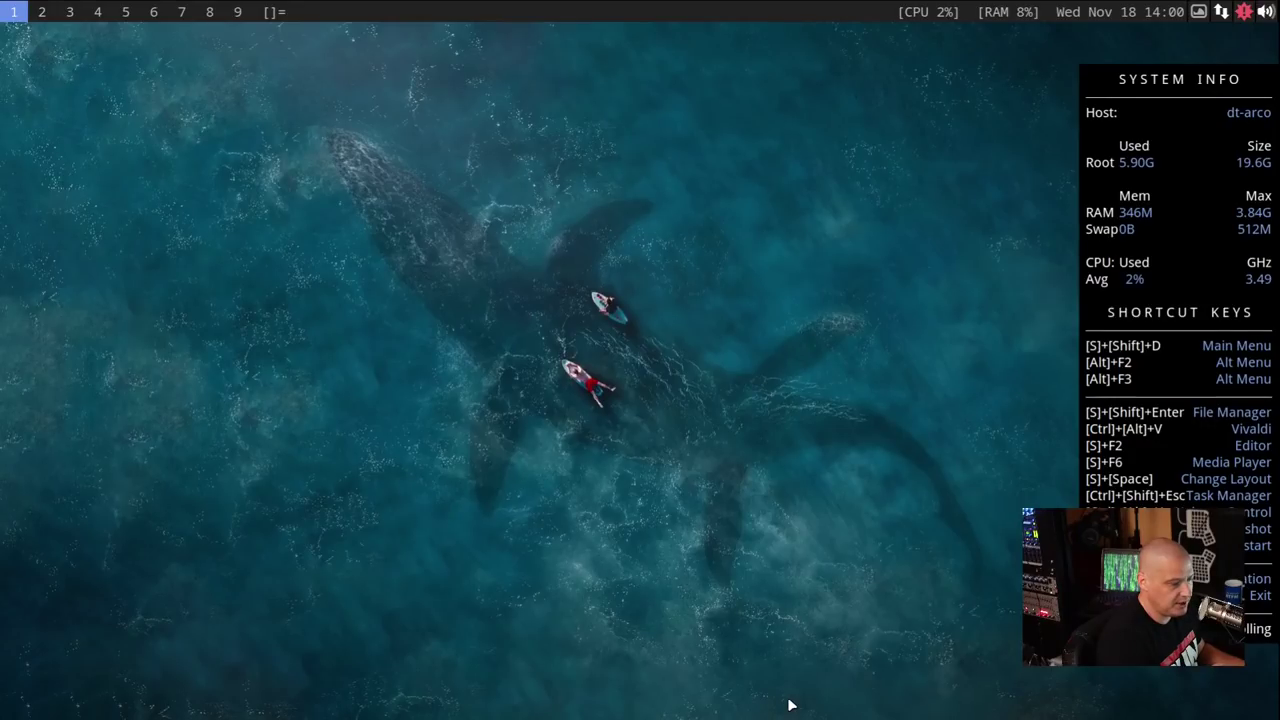
- Log out through ArcoLinux Logout, log back into dwm, and open a new Termite terminal
{"action": "key", "text": "super+x"}
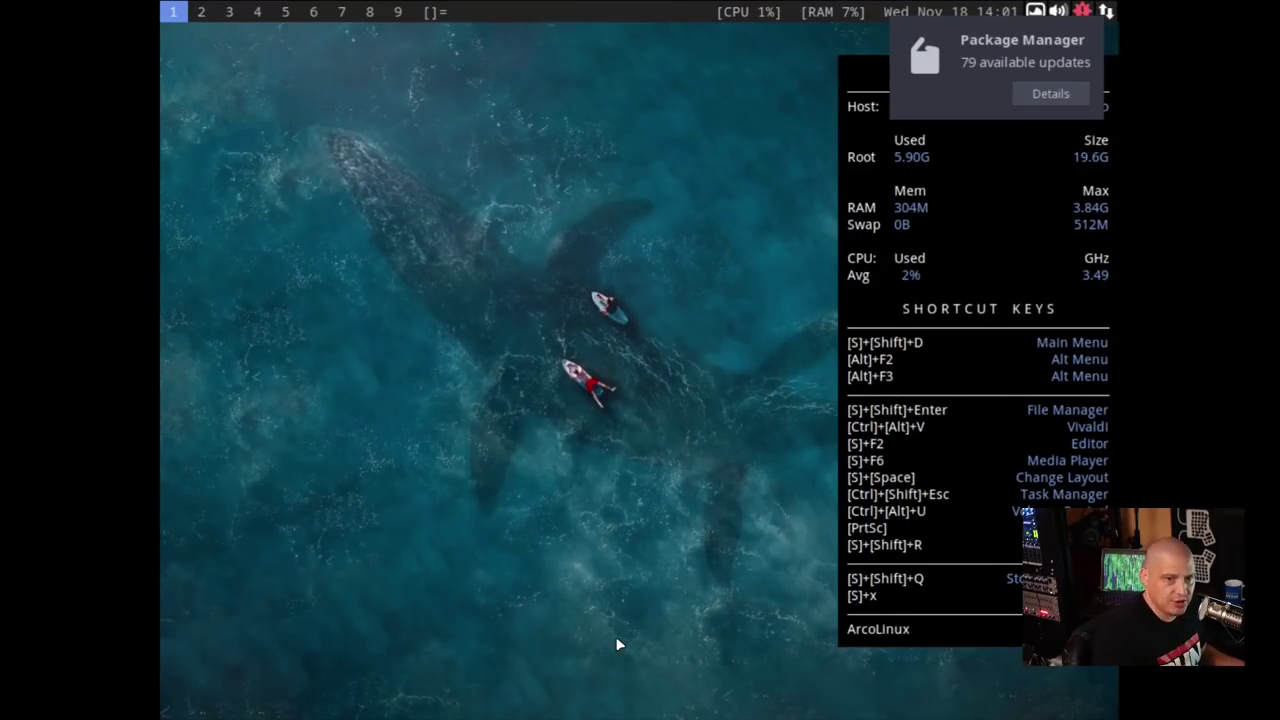
{"action": "key", "text": "super+Return"}
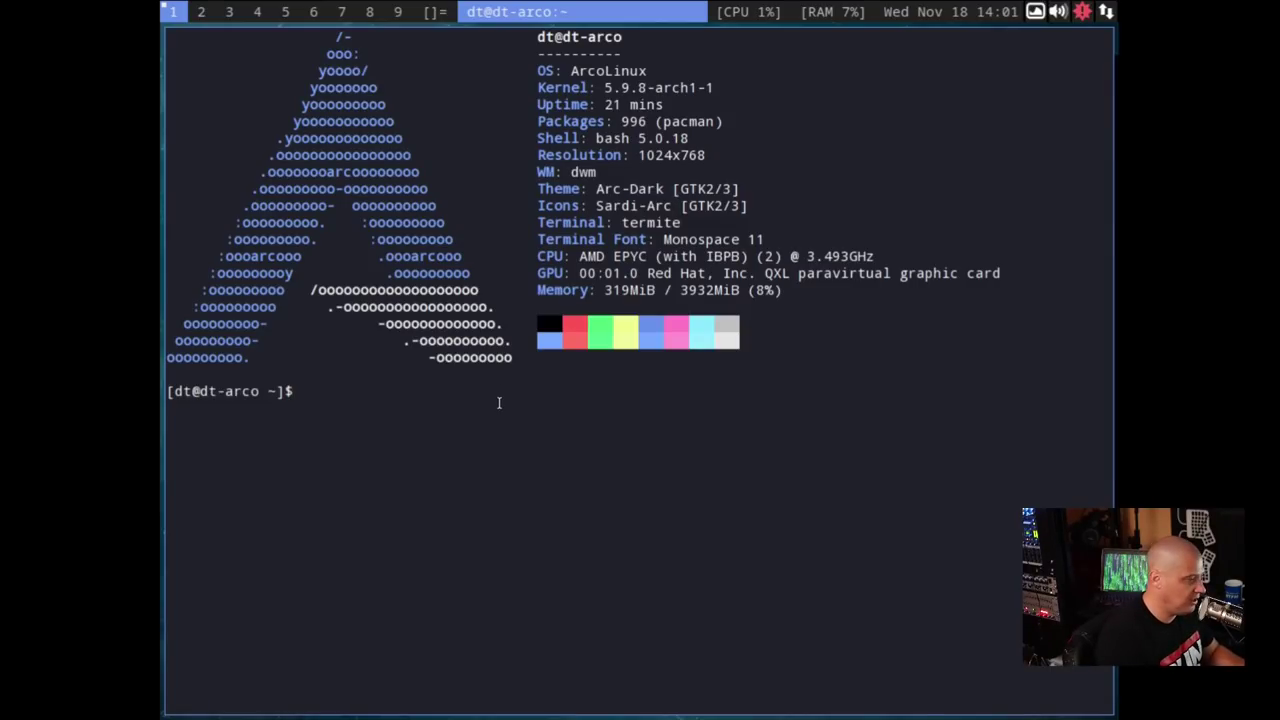
- Change into /opt/dwm-distrotube-git, listing the contents of /opt and the source folder
{"action": "type", "text": "cd "}
{"action": "type", "text": "/lop"}
{"action": "key", "text": "BackSpace"}
{"action": "key", "text": "BackSpace"}
{"action": "key", "text": "BackSpace"}
{"action": "type", "text": "opt"}
{"action": "key", "text": "Return"}
{"action": "type", "text": "ls"}
{"action": "key", "text": "Return"}
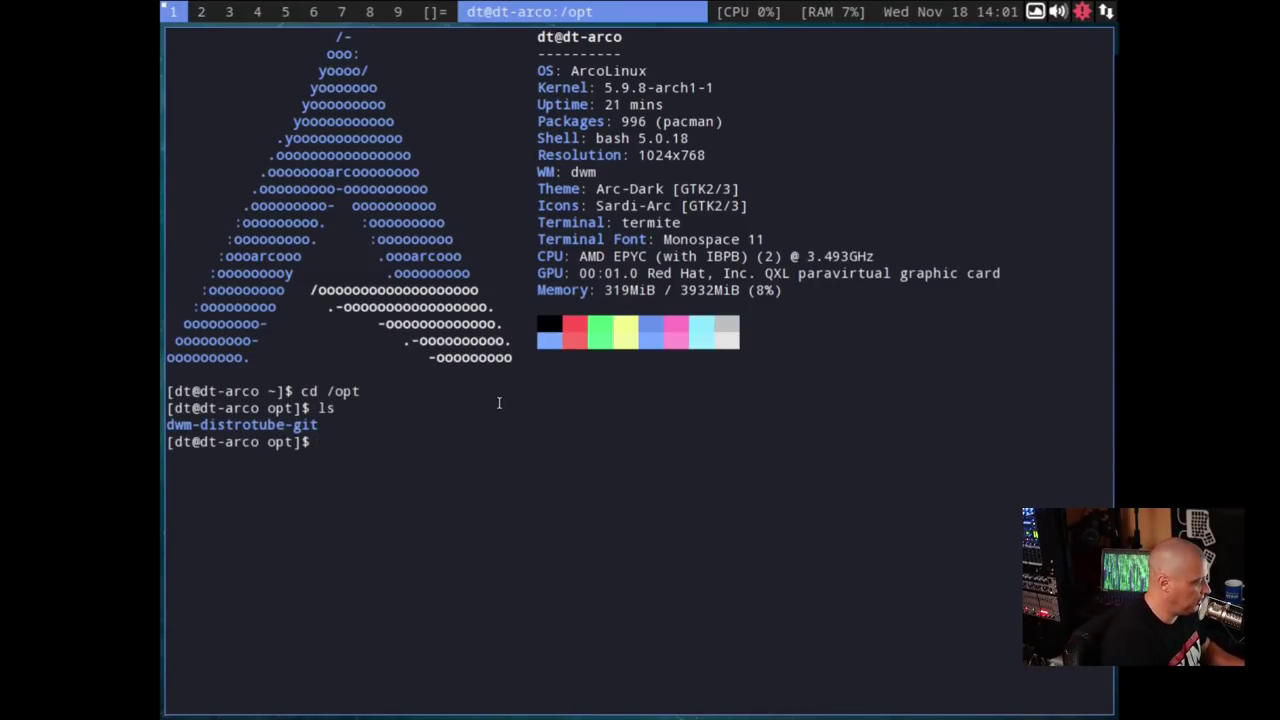
{"action": "type", "text": "cd dw"}
{"action": "key", "text": "Tab"}
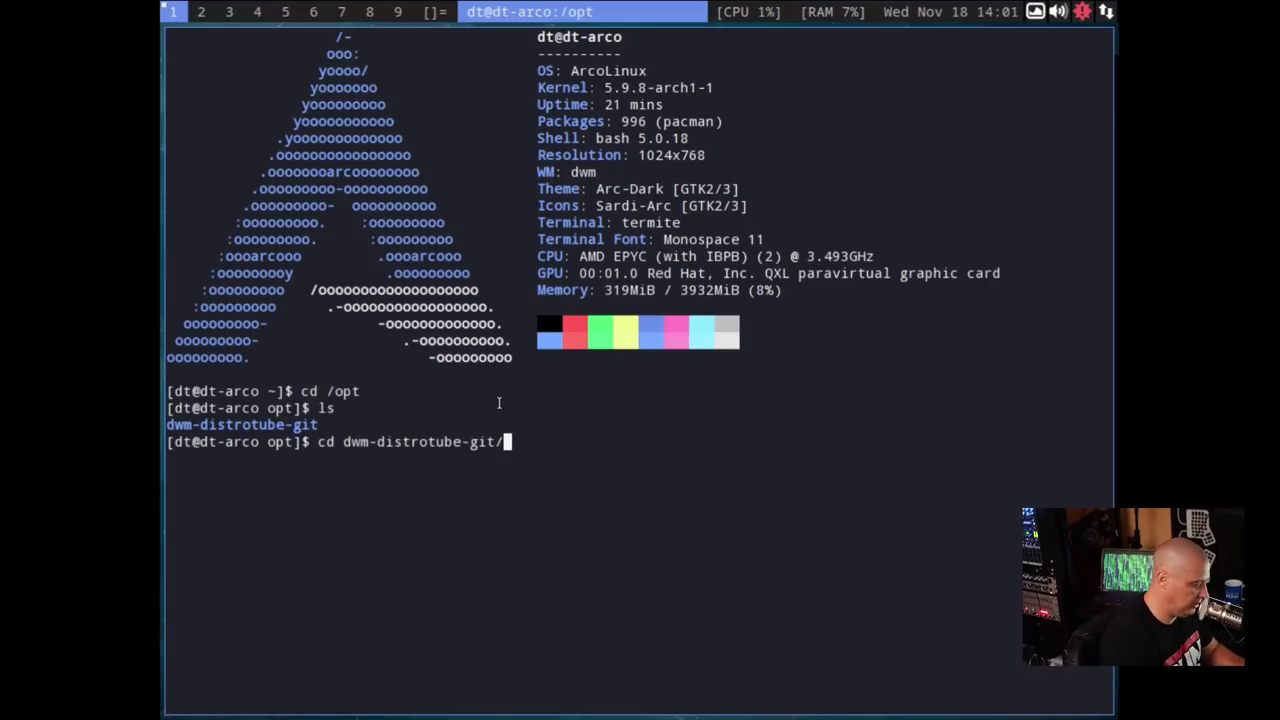
{"action": "key", "text": "Return"}
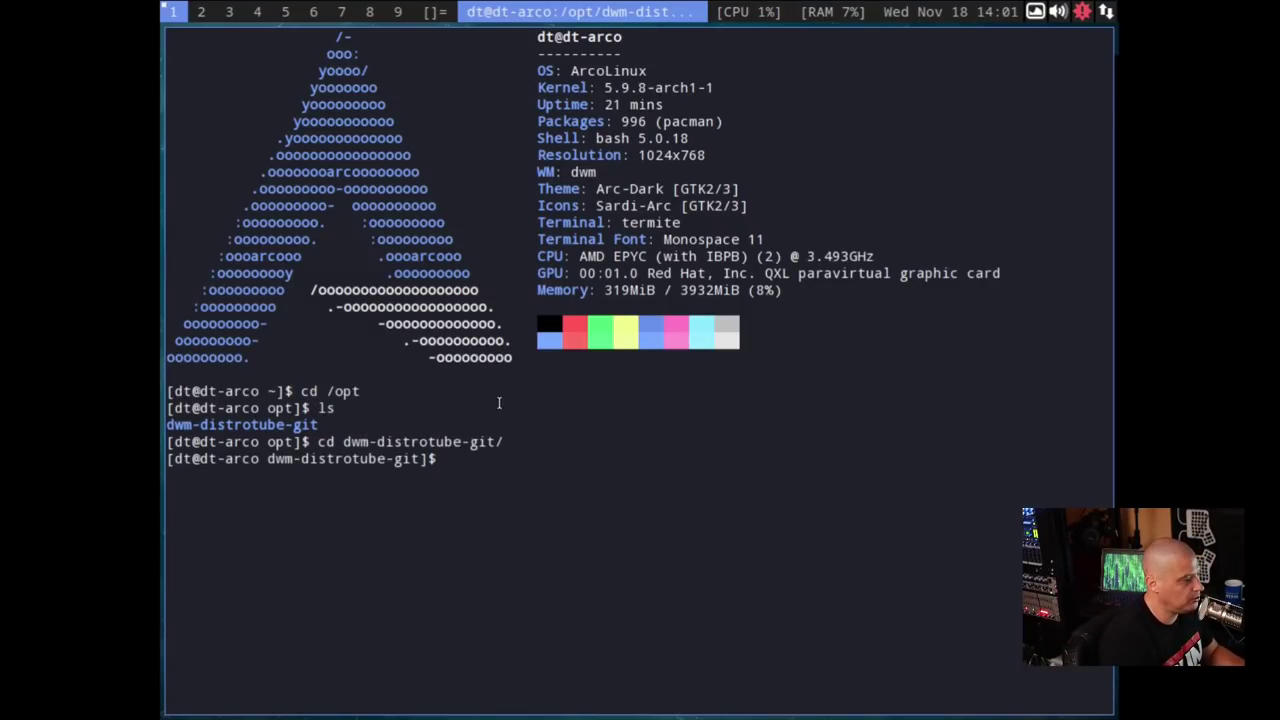
{"action": "type", "text": "ls"}
{"action": "key", "text": "Return"}
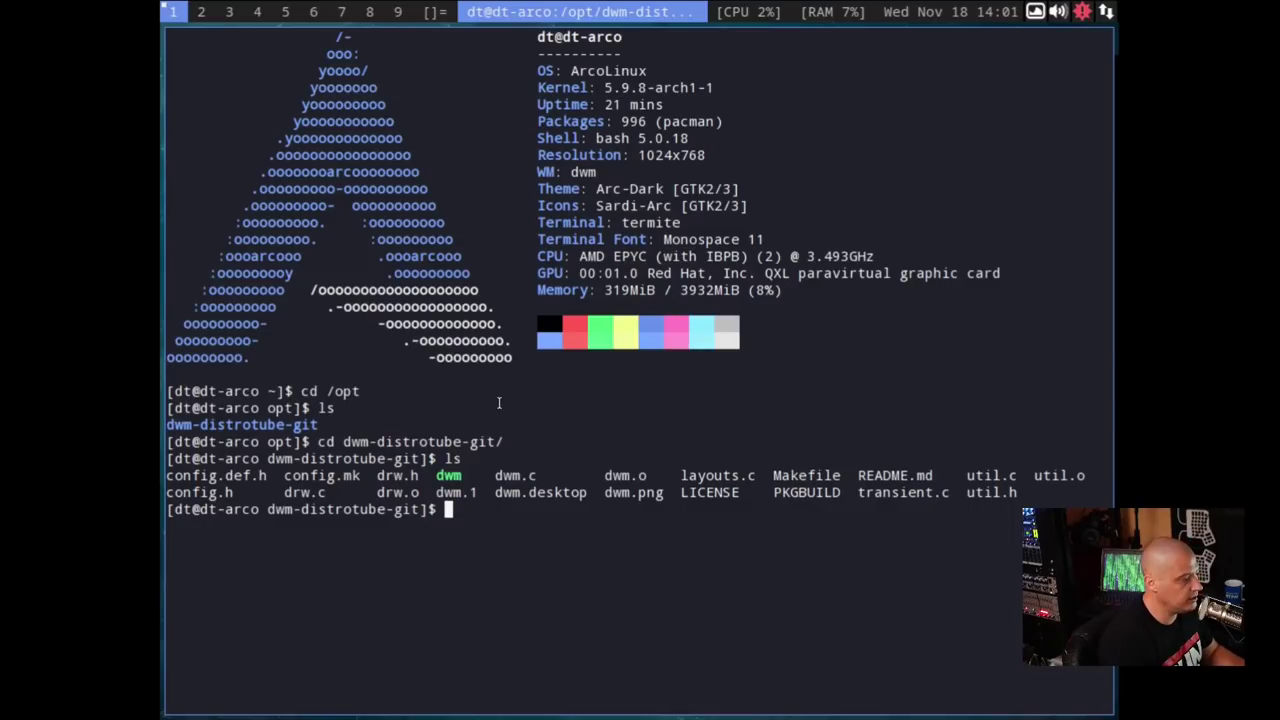
- Build and install dwm with 'sudo make clean install', enter the password, then bring up the logout screen
{"action": "type", "text": "sudo make clean install"}
{"action": "key", "text": "Return"}
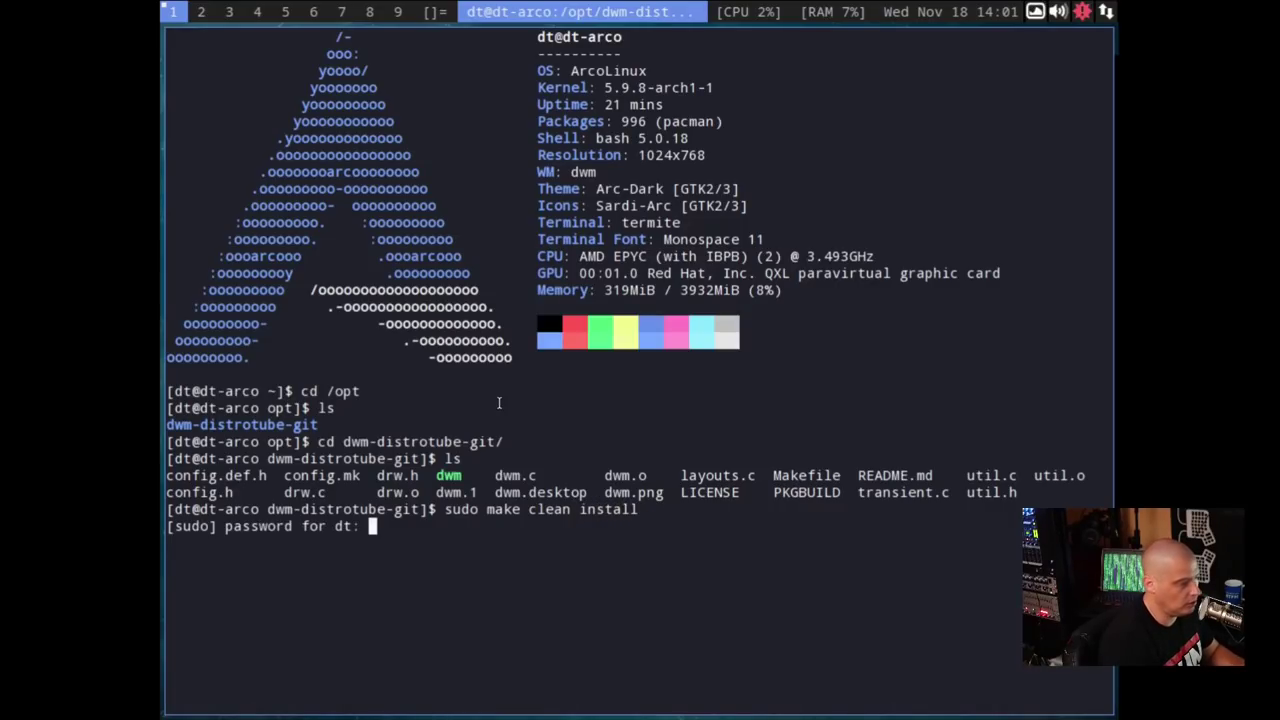
{"action": "key", "text": "Return"}
{"action": "key", "text": "Return"}
{"action": "key", "text": "super+x"}
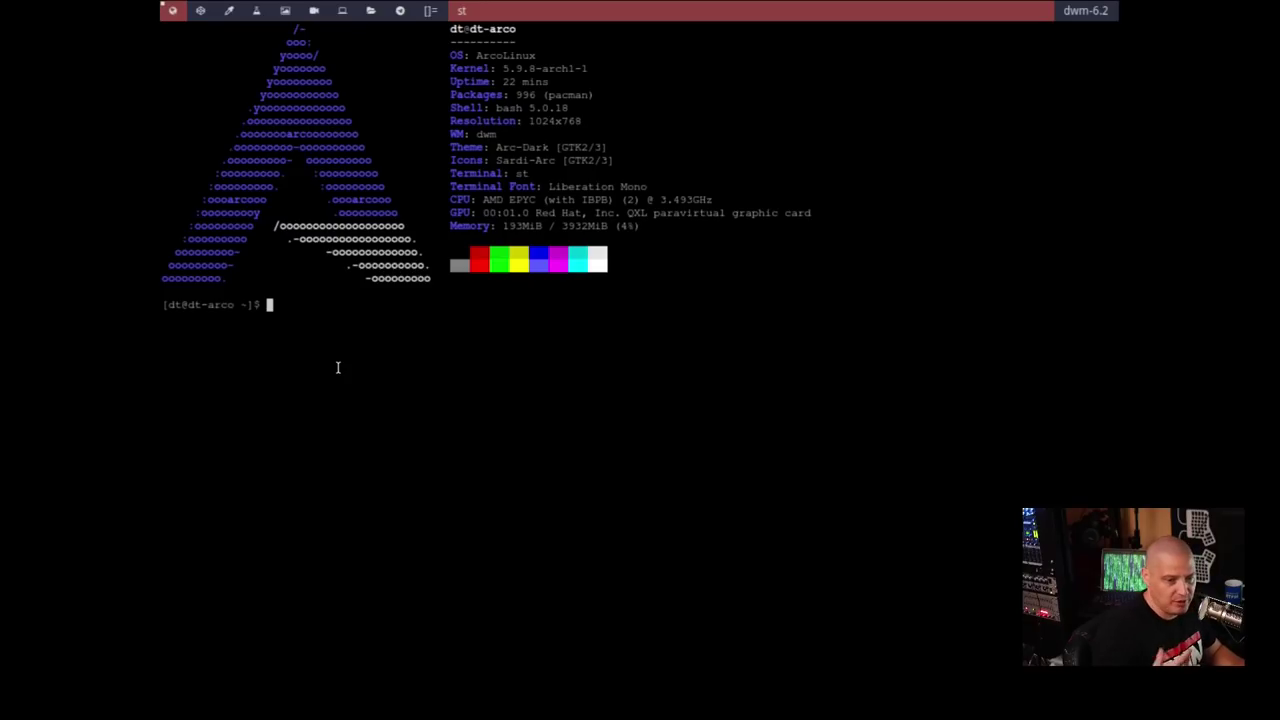
- Switch the display to 1920x1080 with 'xrandr -s 1920x1080', correcting a typo in the command
{"action": "type", "text": "xrandr -s 19"}
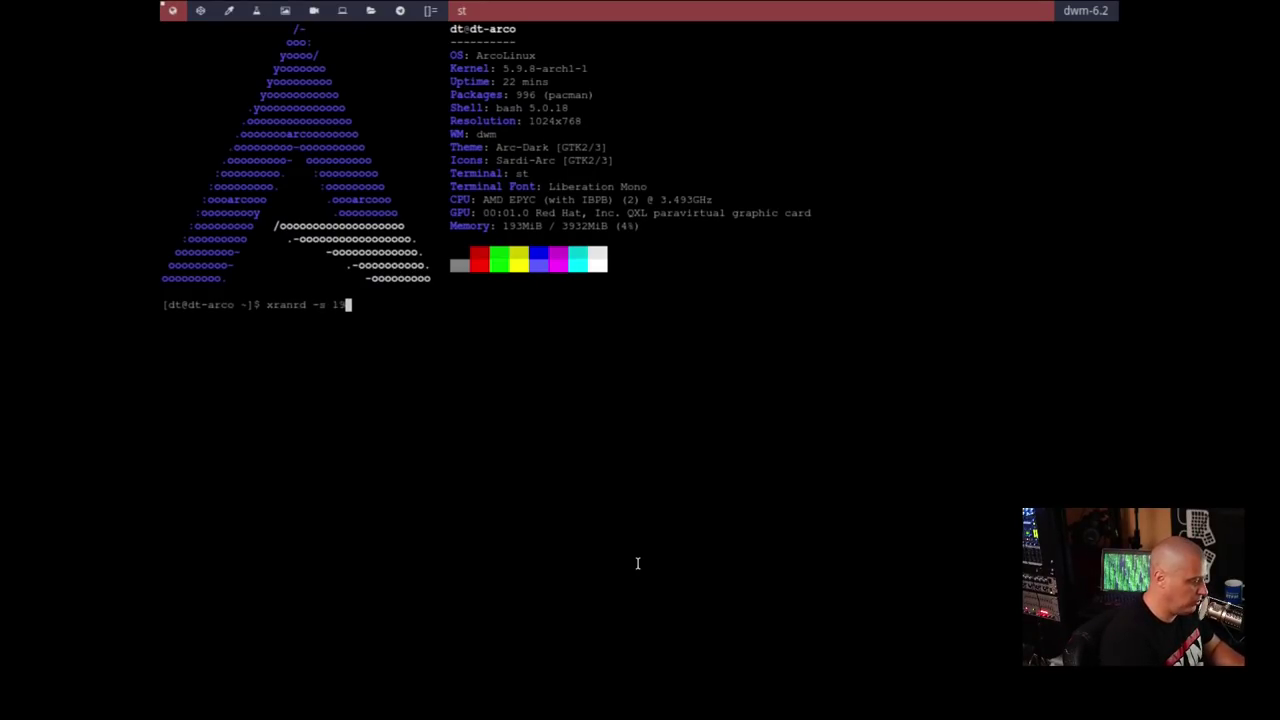
{"action": "type", "text": "20x1080"}
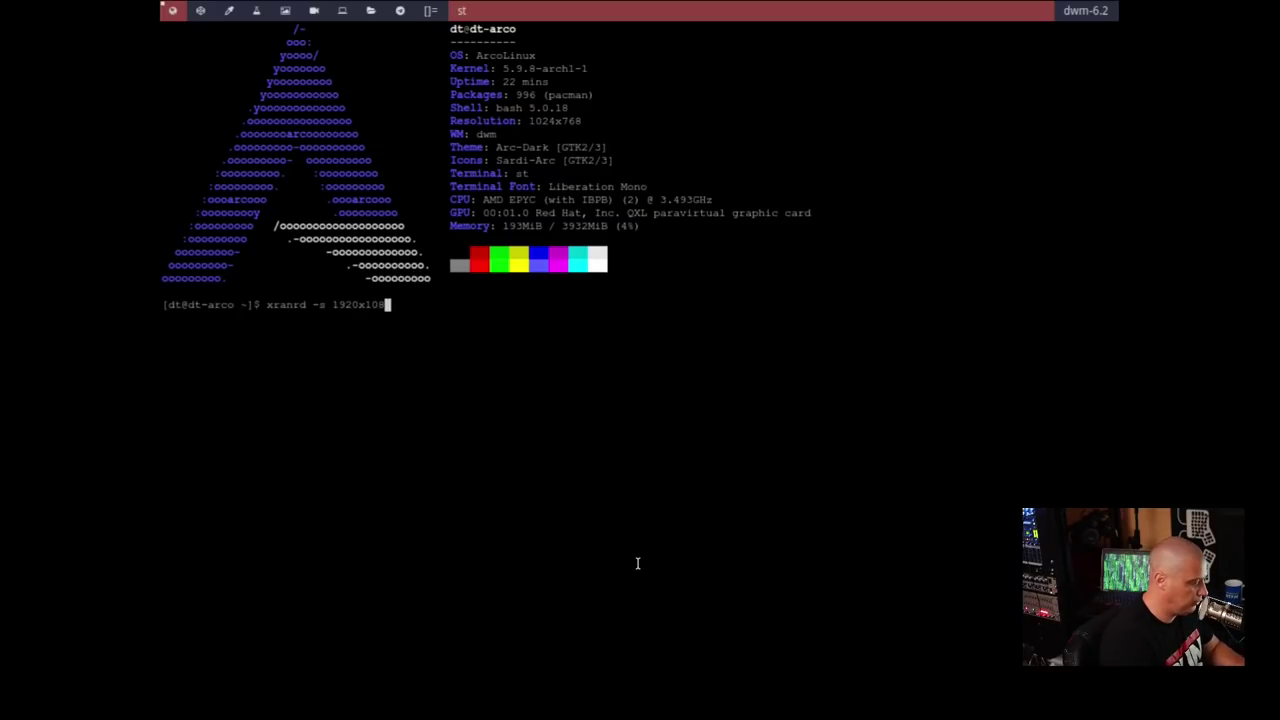
{"action": "key", "text": "Return"}
{"action": "key", "text": "Up"}
{"action": "key", "text": "Left"}
{"action": "key", "text": "Left"}
{"action": "key", "text": "Left"}
{"action": "key", "text": "Left"}
{"action": "key", "text": "Left"}
{"action": "key", "text": "Left"}
{"action": "key", "text": "Left"}
{"action": "key", "text": "Left"}
{"action": "key", "text": "Left"}
{"action": "key", "text": "Left"}
{"action": "key", "text": "Left"}
{"action": "key", "text": "Left"}
{"action": "key", "text": "Left"}
{"action": "key", "text": "Left"}
{"action": "key", "text": "Left"}
{"action": "key", "text": "Delete"}
{"action": "key", "text": "Right"}
{"action": "type", "text": "r"}
{"action": "key", "text": "Return"}
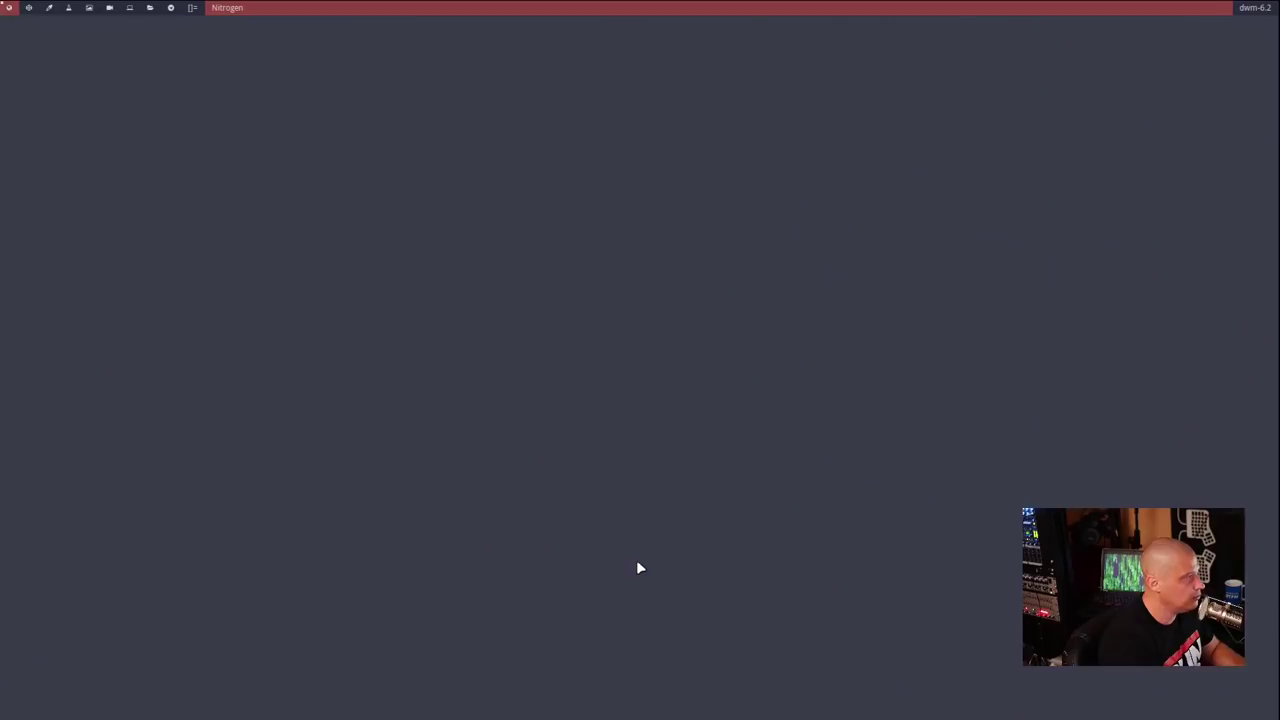
- Select peaceofmind-1920x1200.jpg in Nitrogen, set the screen and scaling mode, and apply it
{"action": "left_click", "coordinate": [151, 270]}
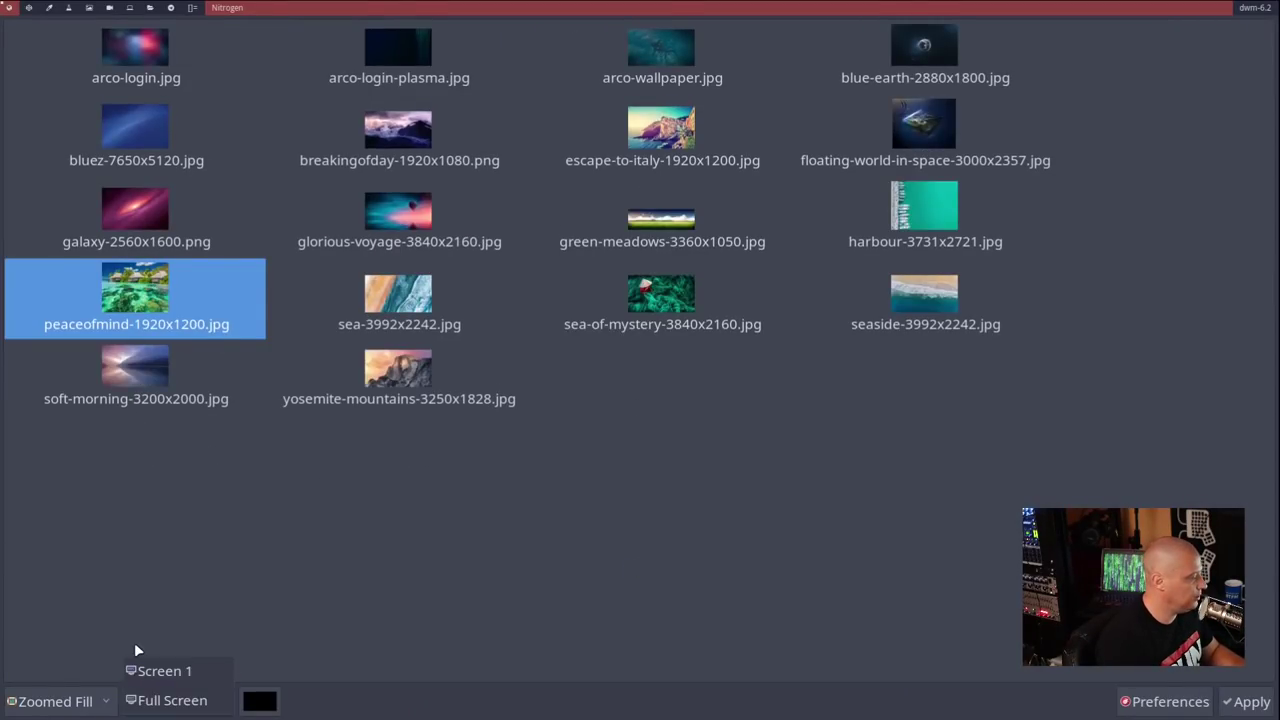
{"action": "left_click", "coordinate": [55, 700]}
{"action": "left_click", "coordinate": [60, 700]}
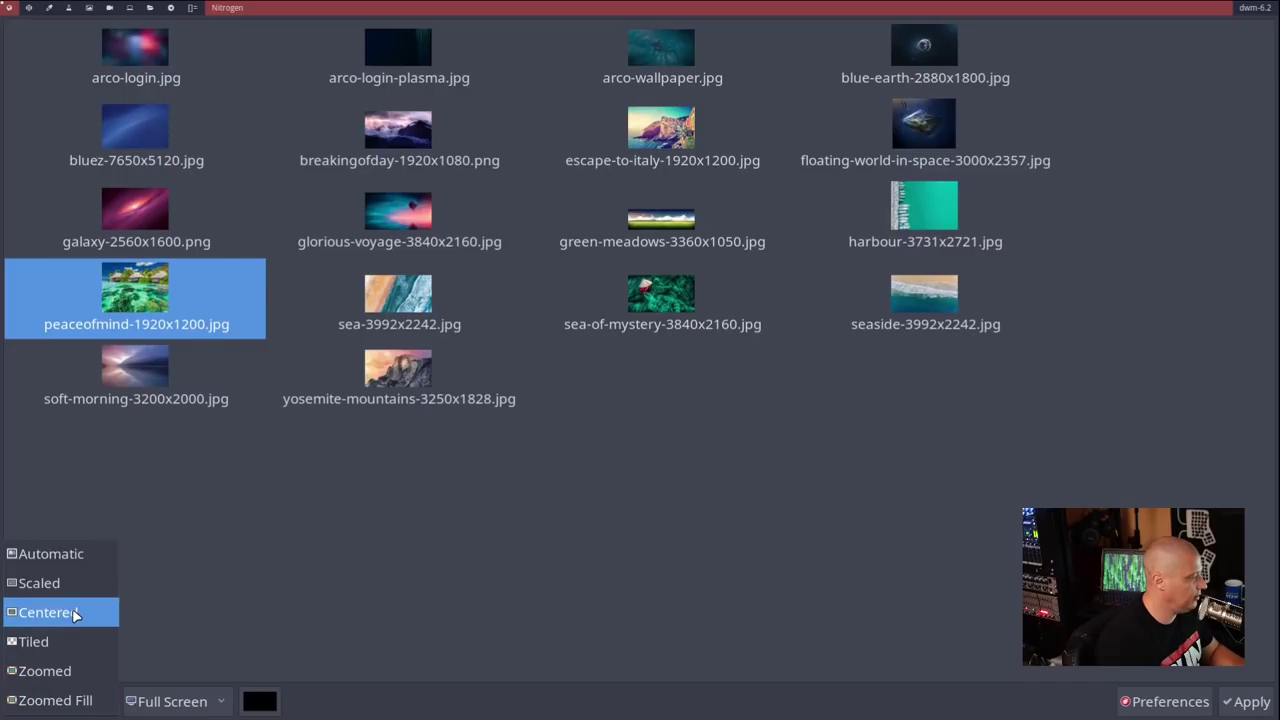
{"action": "left_click", "coordinate": [73, 583]}
{"action": "left_click", "coordinate": [1247, 703]}
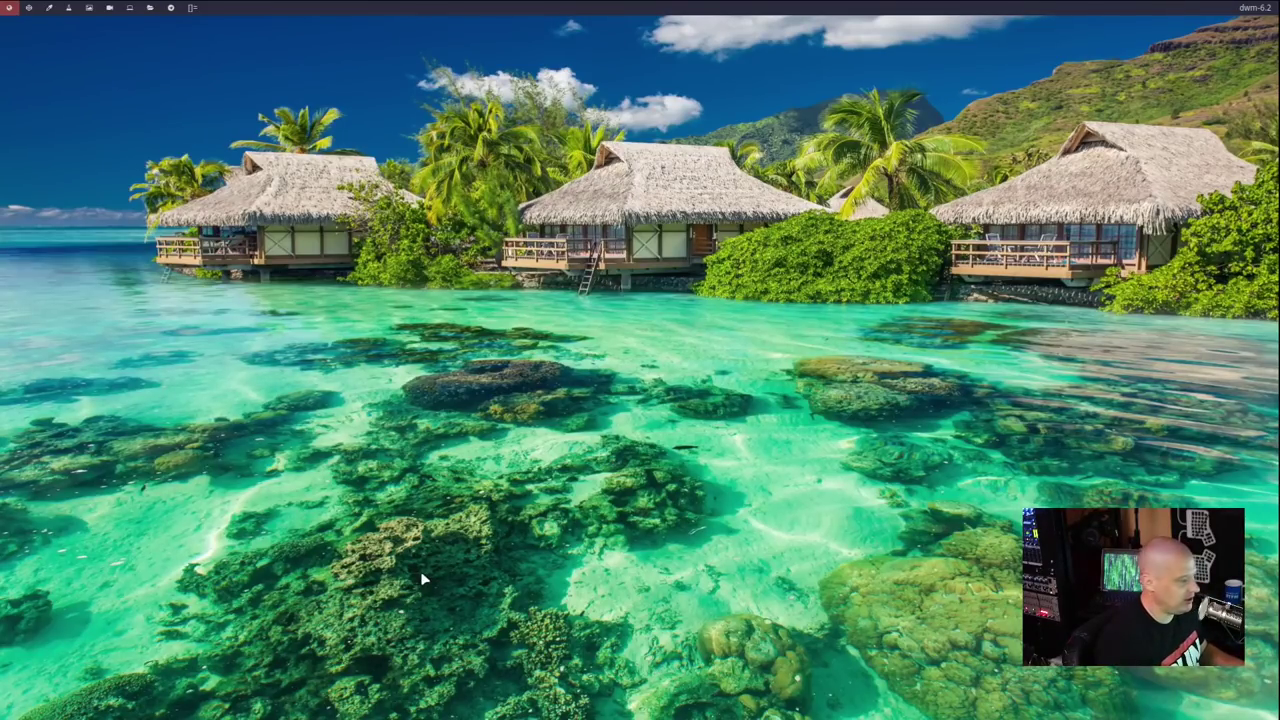
- Launch Alacritty by entering 'alacritty' in the dmenu run prompt
{"action": "key", "text": "super+shift+Return"}
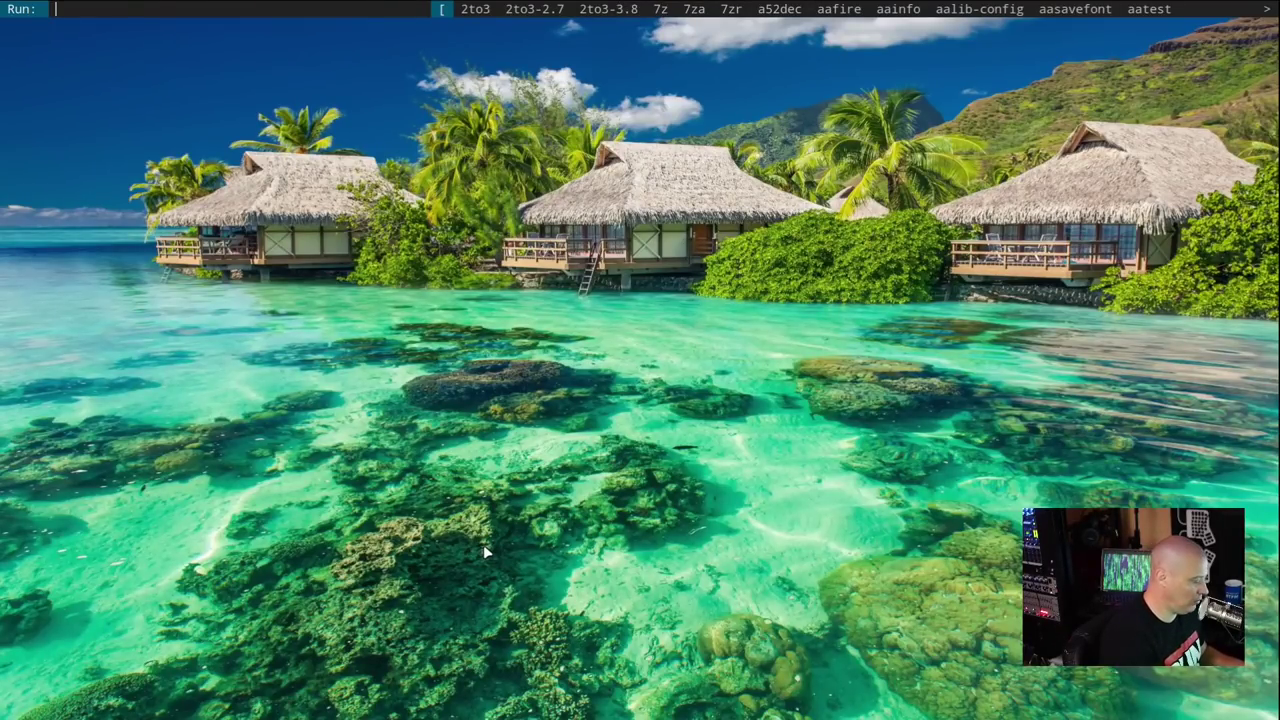
{"action": "key", "text": "Escape"}
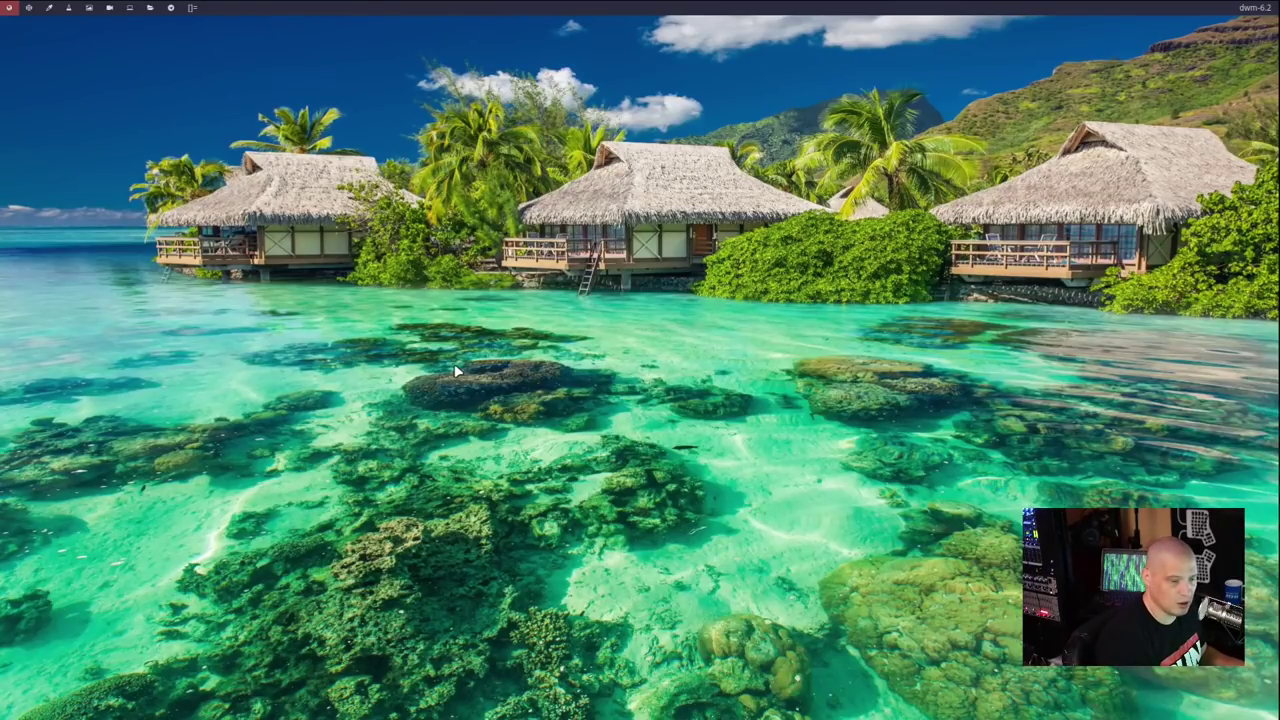
{"action": "key", "text": "super+shift+Return"}
{"action": "type", "text": "alac"}
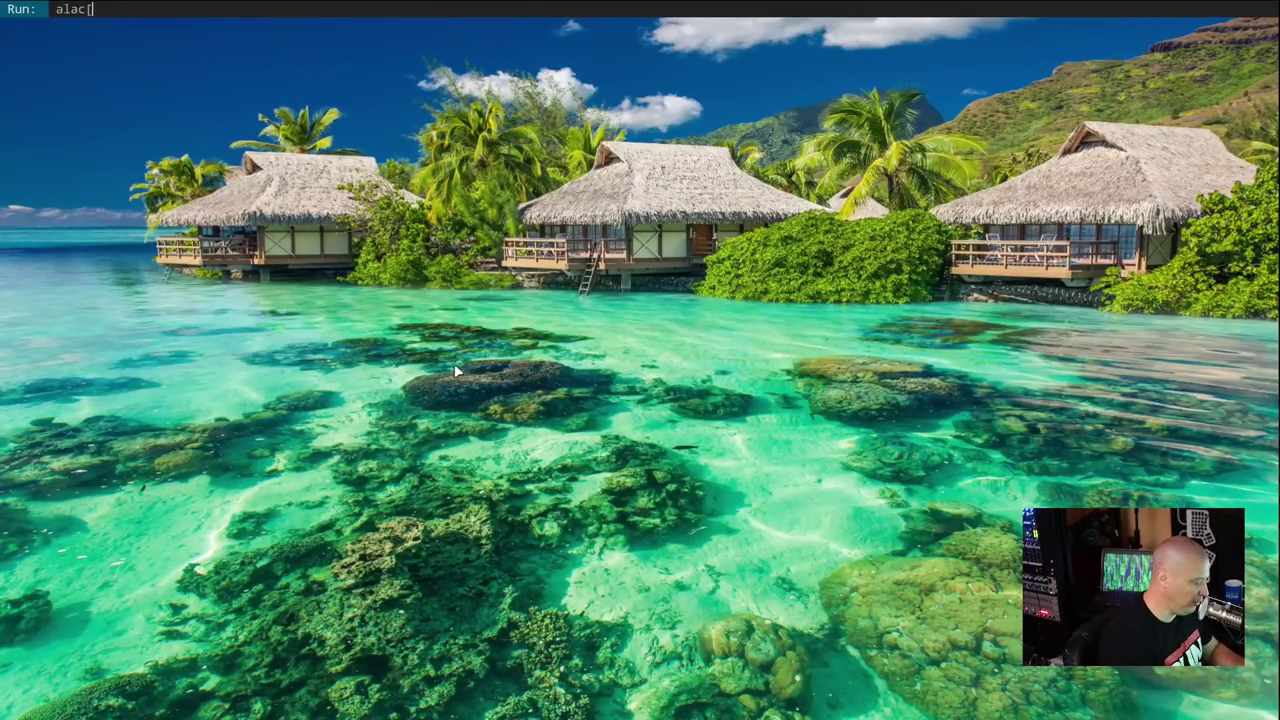
{"action": "type", "text": "ritr"}
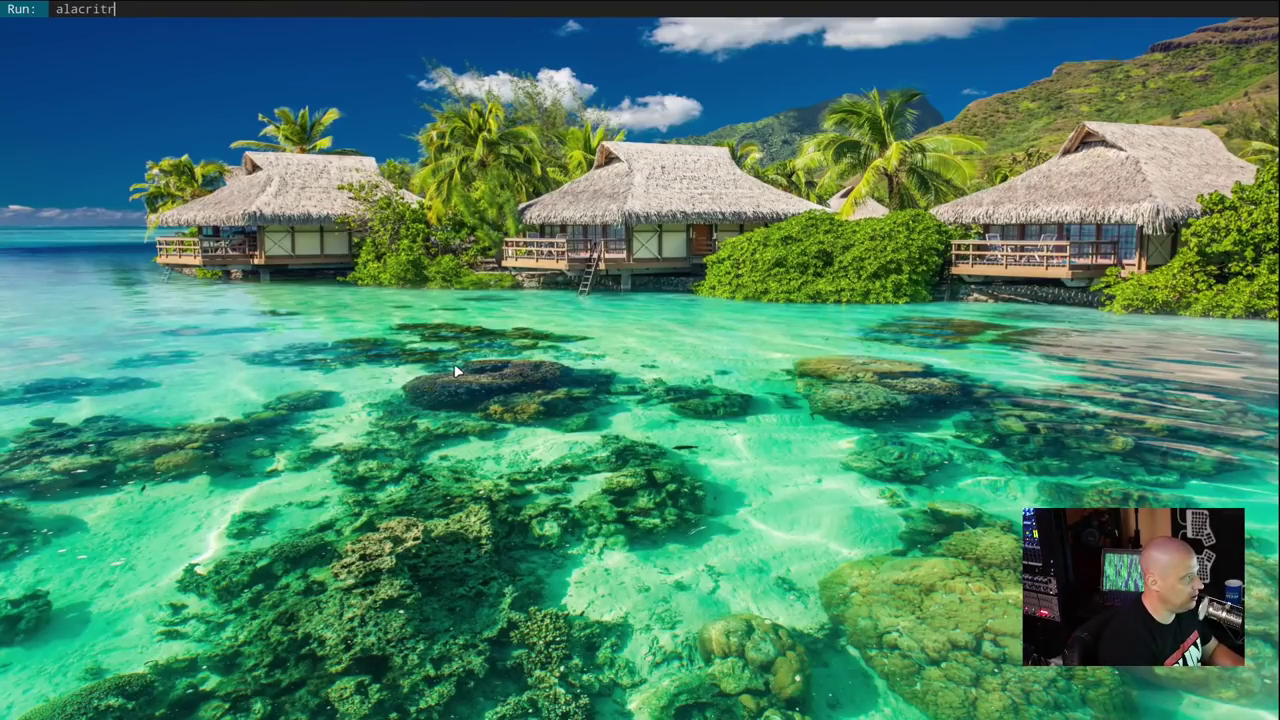
{"action": "key", "text": "BackSpace"}
{"action": "type", "text": "ty"}
{"action": "key", "text": "Return"}
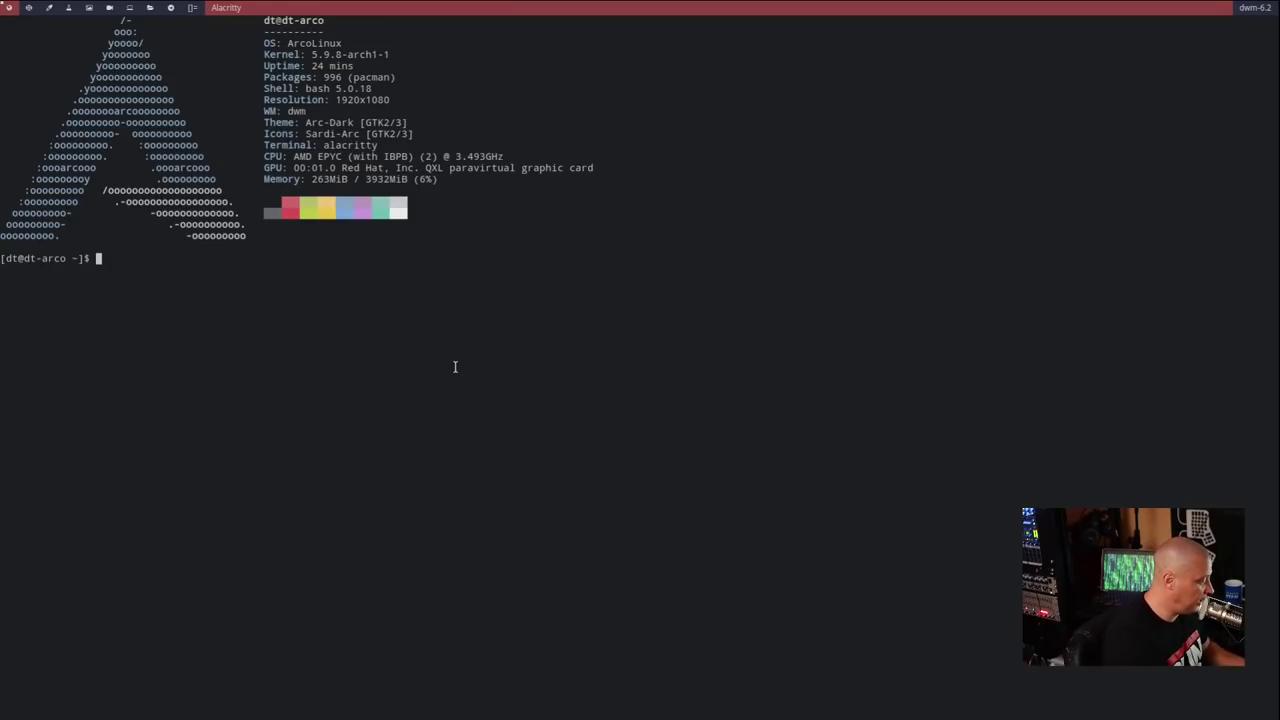
- Enlarge the Alacritty terminal font
{"action": "type", "text": "vi"}
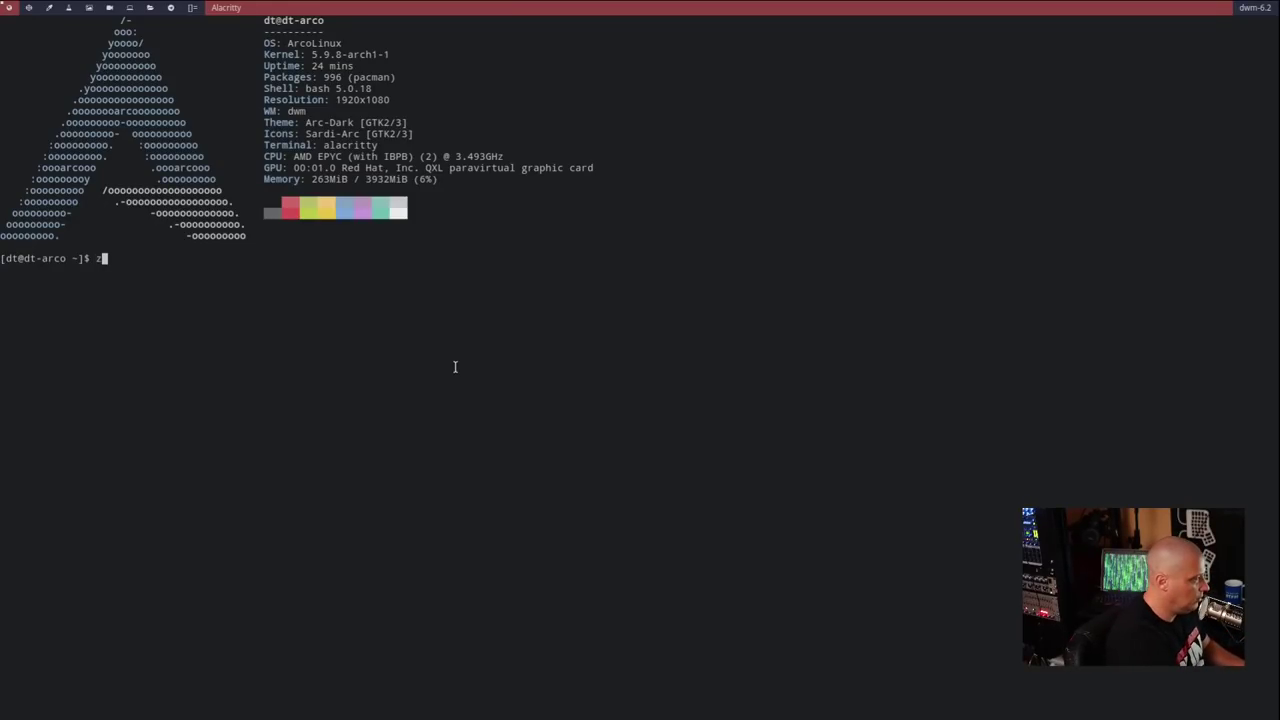
{"action": "key", "text": "ctrl+plus"}
{"action": "key", "text": "ctrl+plus"}
{"action": "key", "text": "ctrl+plus"}
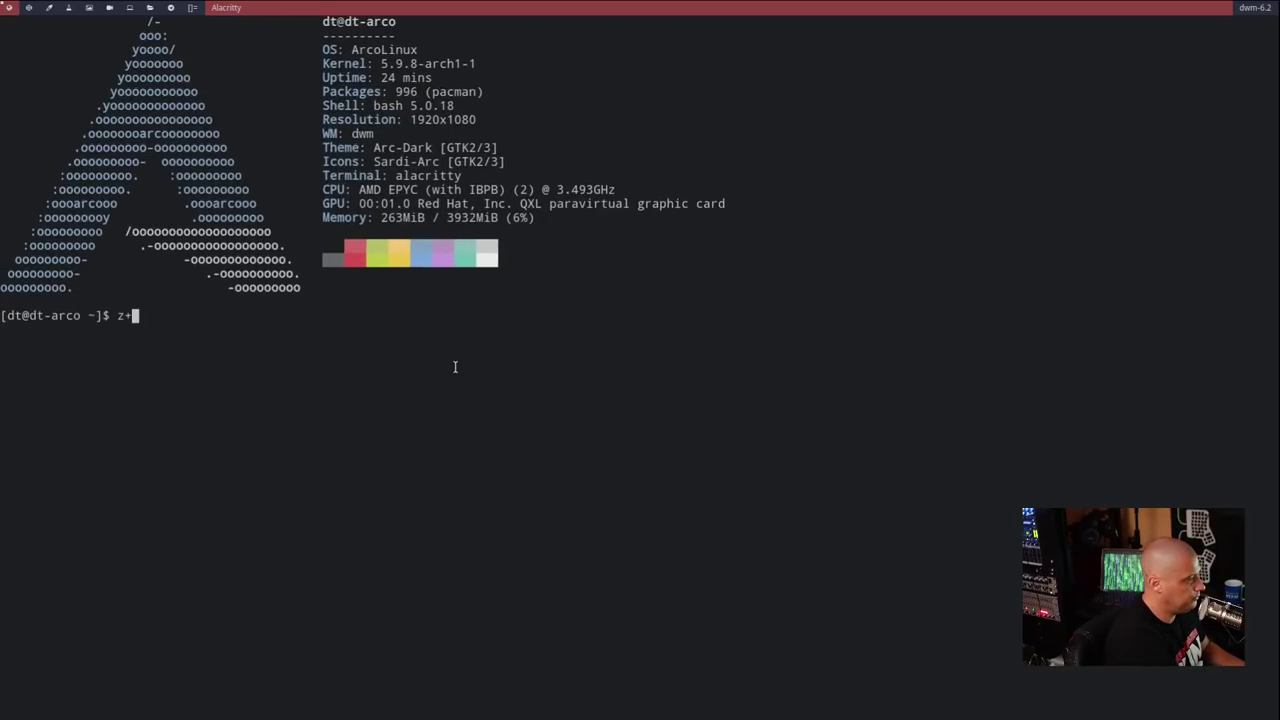
{"action": "key", "text": "ctrl+plus"}
{"action": "key", "text": "BackSpace"}
{"action": "key", "text": "BackSpace"}
- Run 'yay -S dmenu-distrotube-git st-distrotube-git' to start installing both packages
{"action": "type", "text": "yay -"}
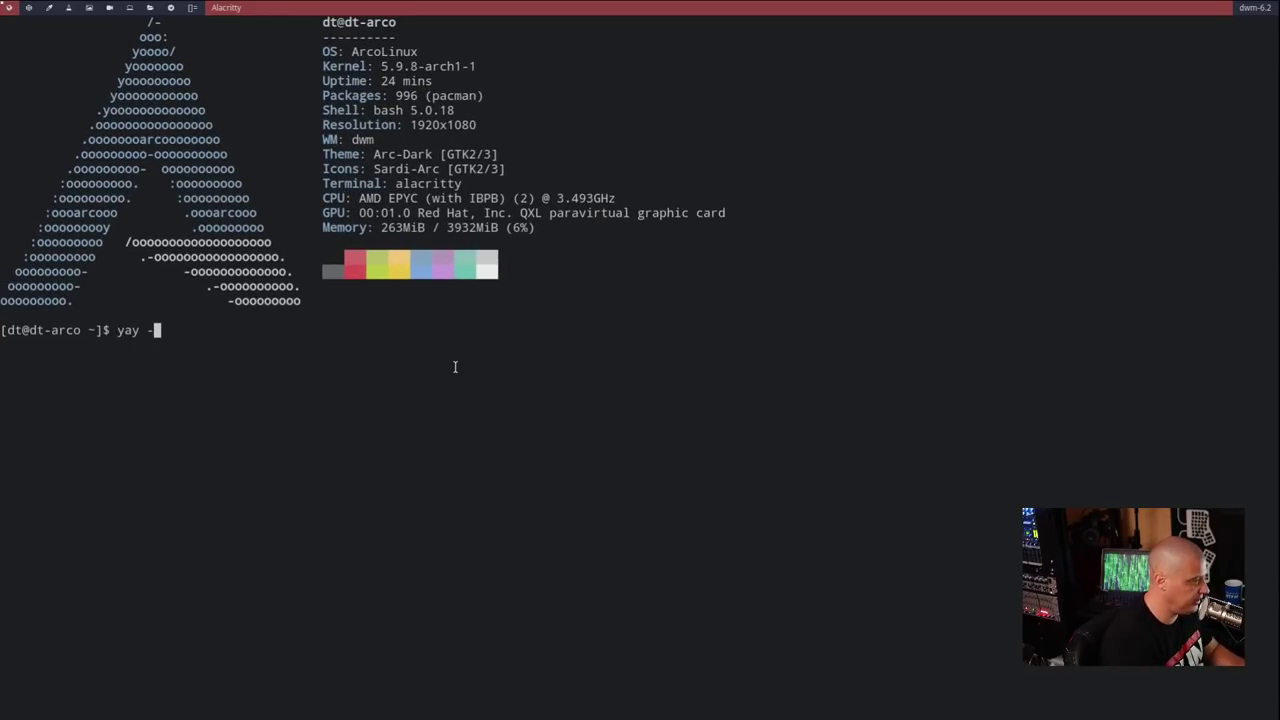
{"action": "type", "text": "S dmenu-"}
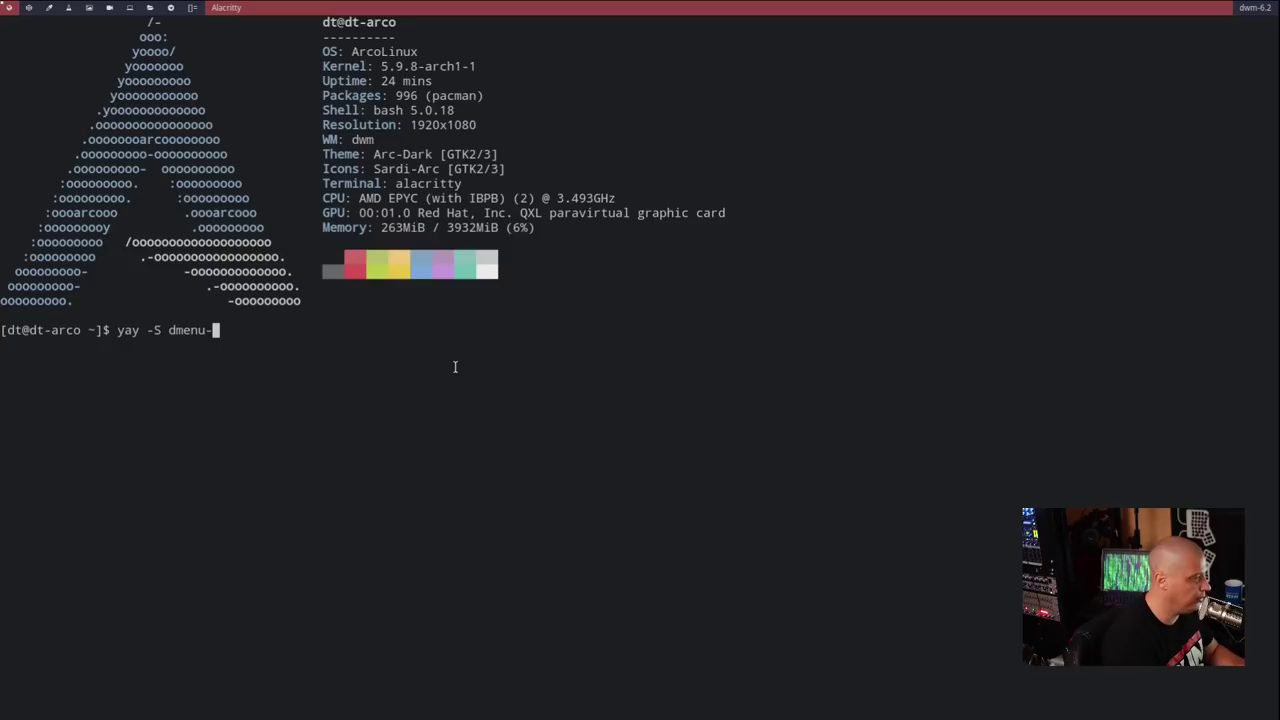
{"action": "type", "text": "dist"}
{"action": "key", "text": "Tab"}
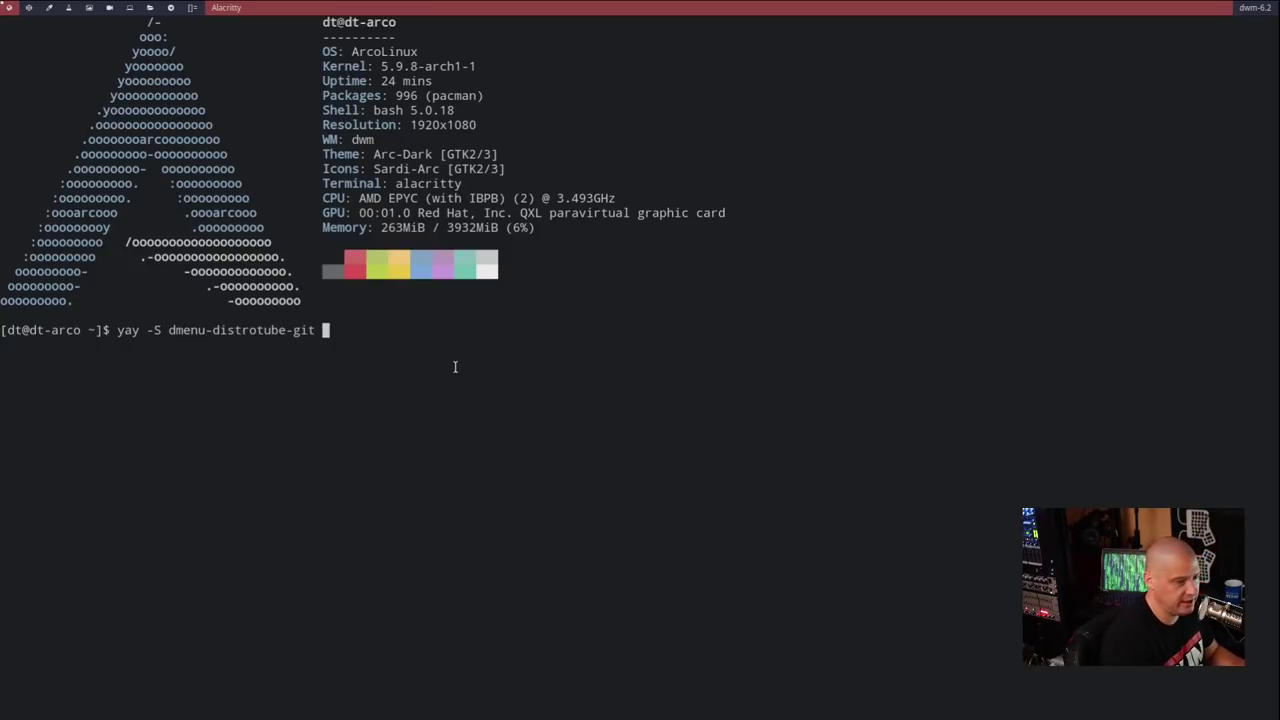
{"action": "type", "text": "st-dis"}
{"action": "key", "text": "Tab"}
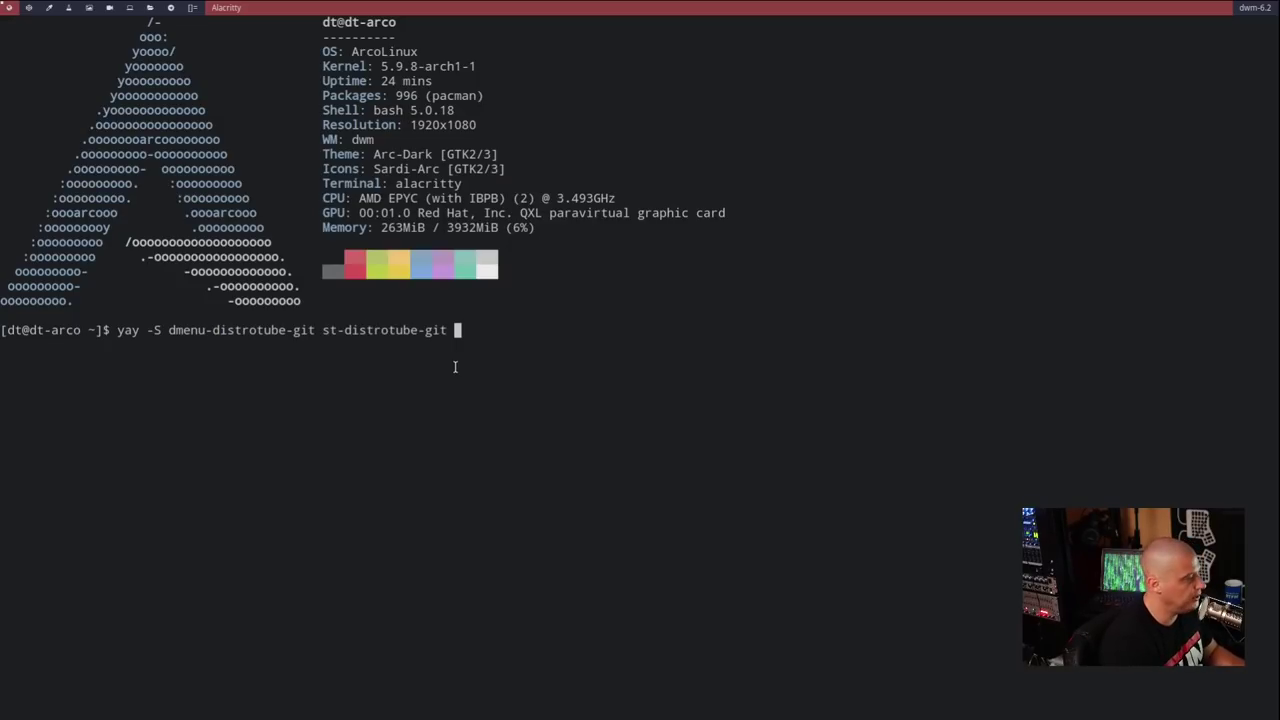
{"action": "key", "text": "Return"}
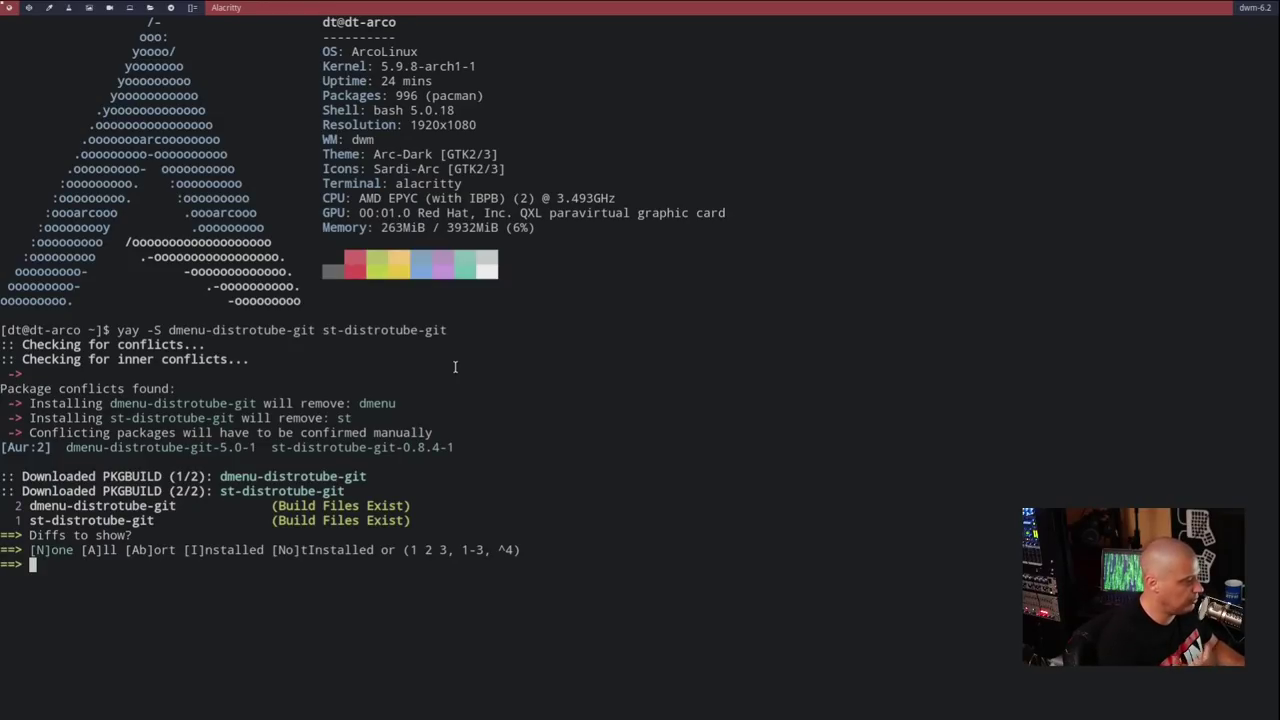
- View all PKGBUILD diffs, read through the dmenu and st PKGBUILDs, and confirm the build
{"action": "type", "text": "A"}
{"action": "key", "text": "Return"}
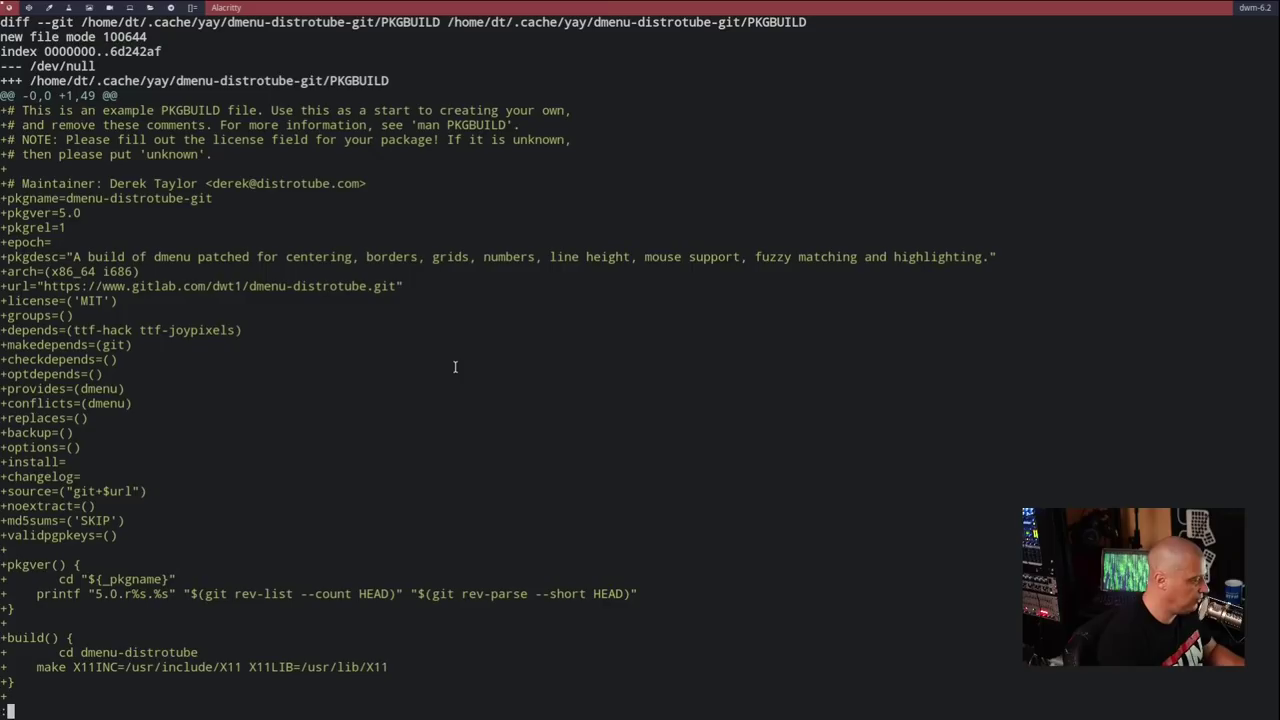
{"action": "key", "text": "j"}
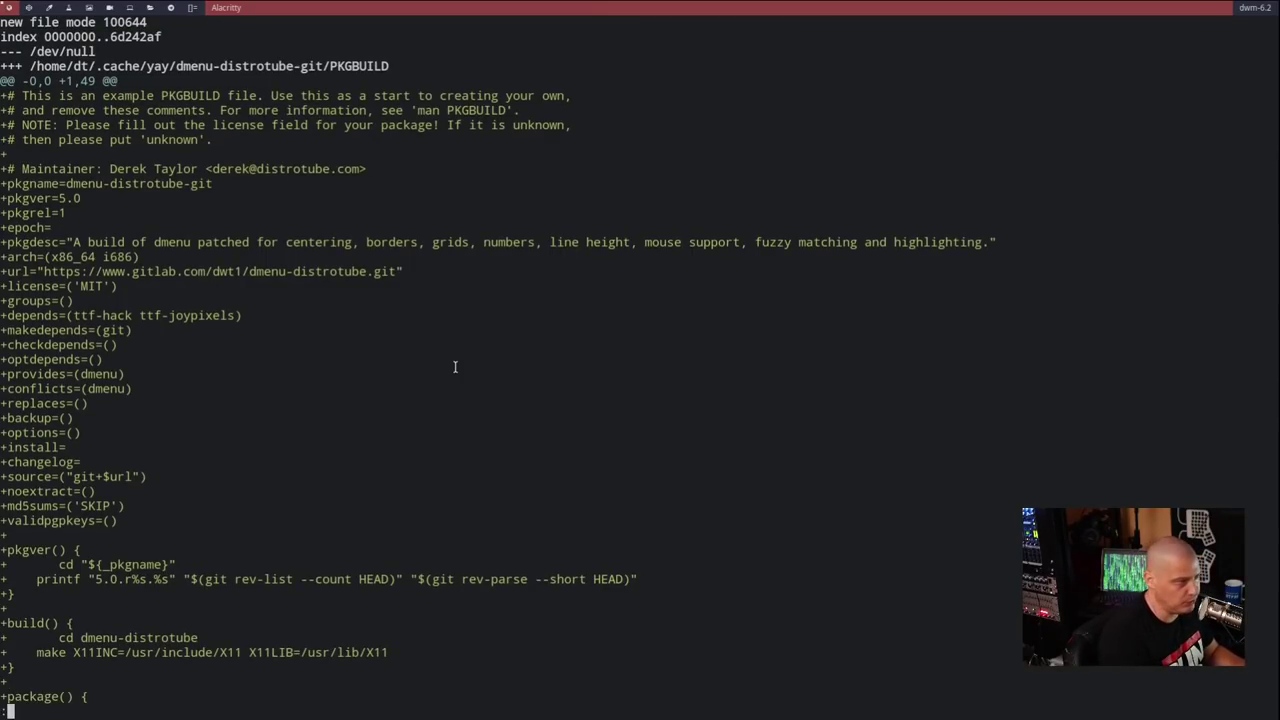
{"action": "key", "text": "j"}
{"action": "key", "text": "j"}
{"action": "key", "text": "j"}
{"action": "key", "text": "j"}
{"action": "key", "text": "j"}
{"action": "key", "text": "j"}
{"action": "key", "text": "j"}
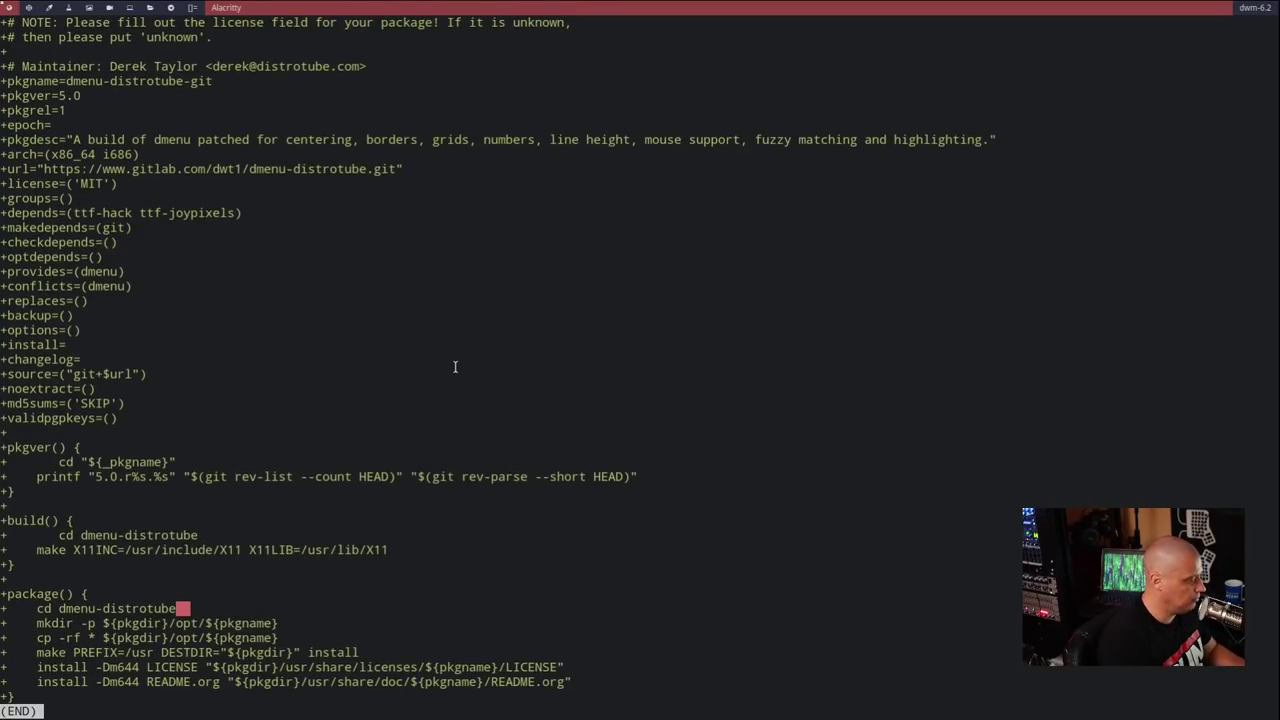
{"action": "key", "text": "q"}
{"action": "key", "text": "j"}
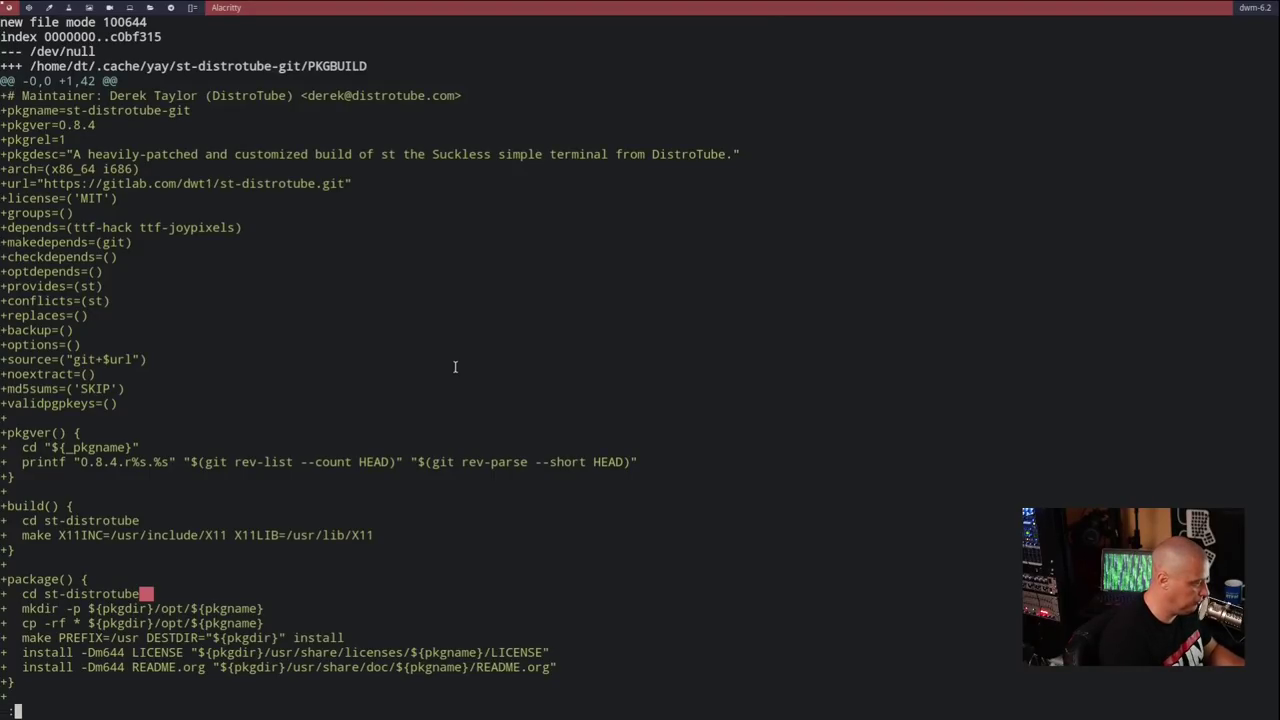
{"action": "key", "text": "q"}
{"action": "key", "text": "Return"}
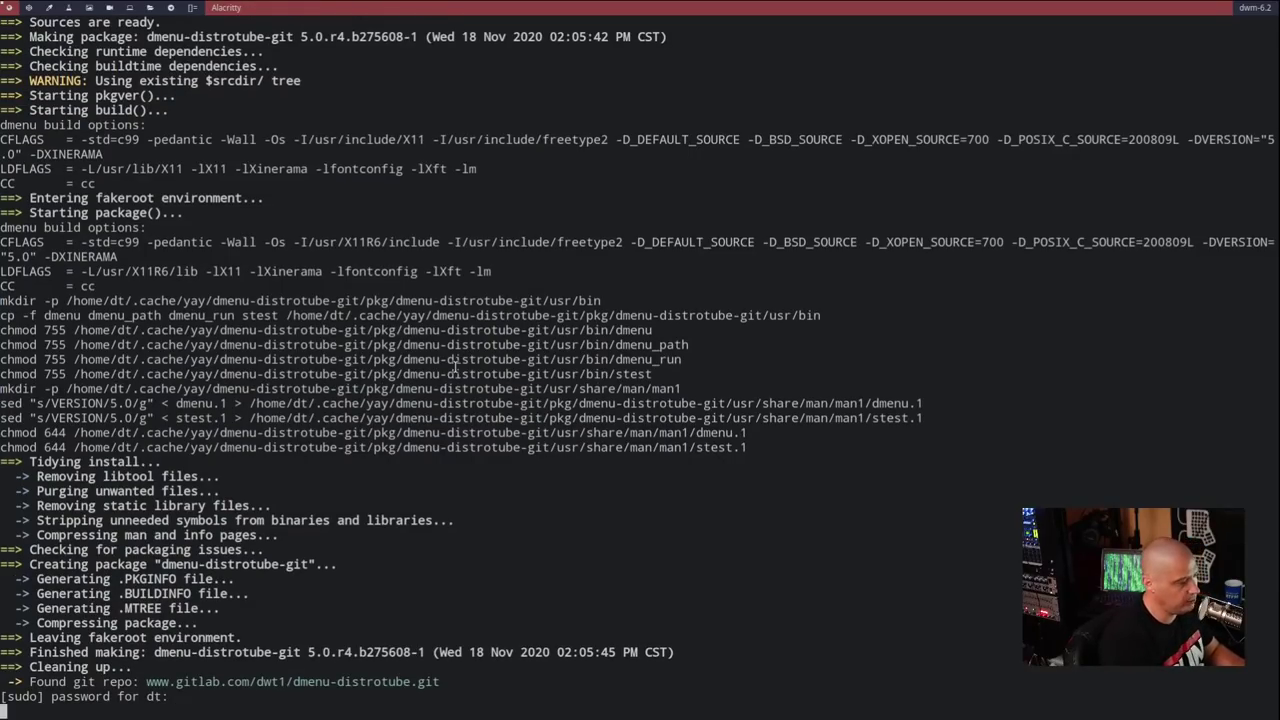
- Enter the sudo password and answer y to replace stock dmenu and st with the DistroTube builds
{"action": "key", "text": "Return"}
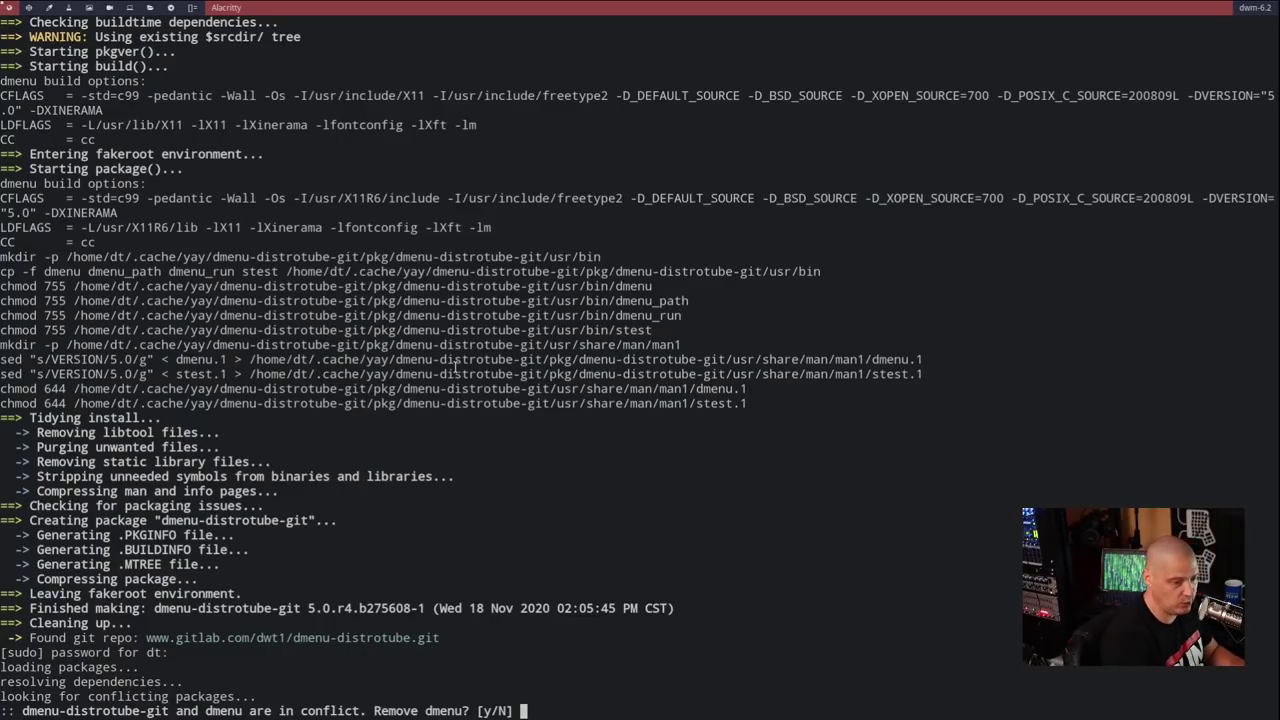
{"action": "type", "text": "y"}
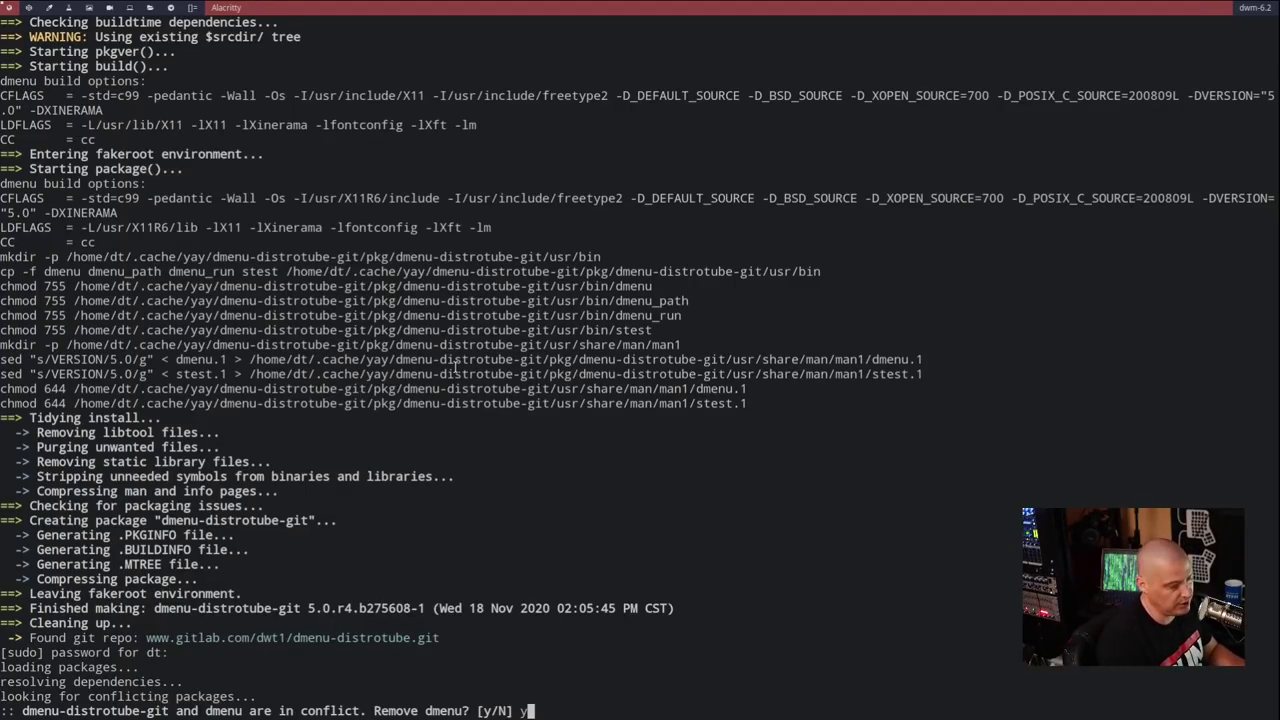
{"action": "key", "text": "Return"}
{"action": "key", "text": "Return"}
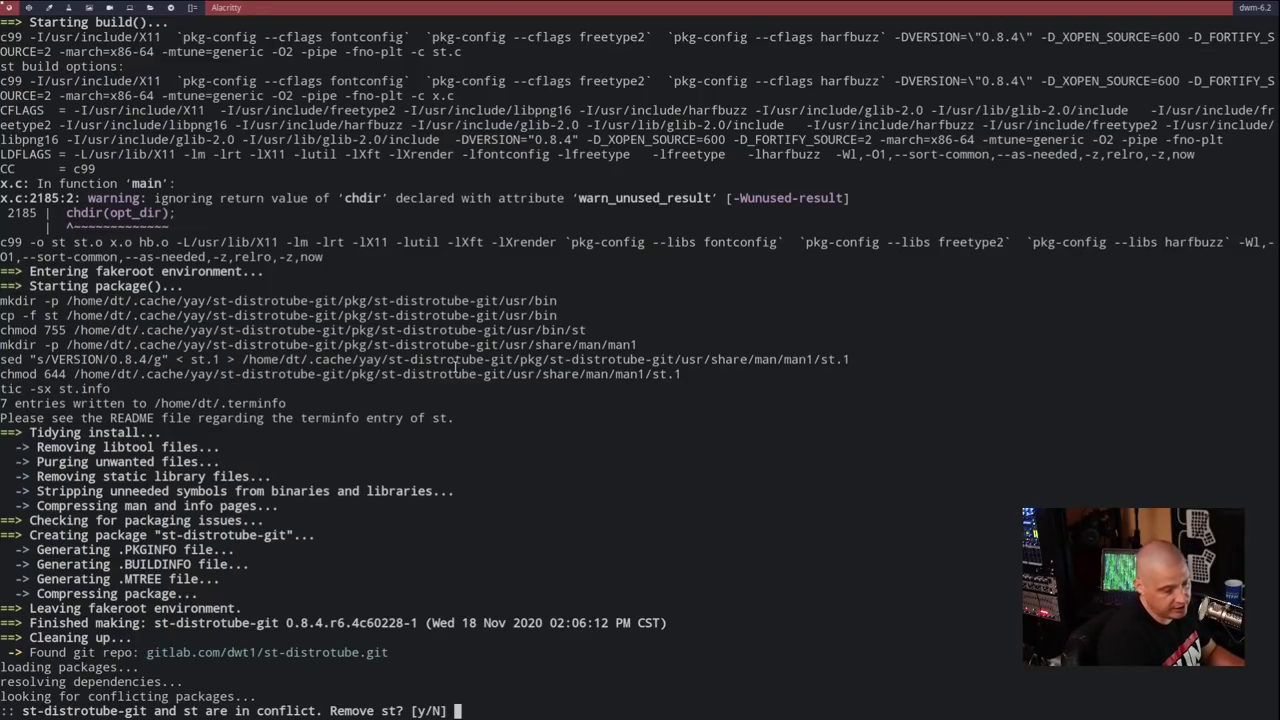
{"action": "type", "text": "y"}
{"action": "key", "text": "Return"}
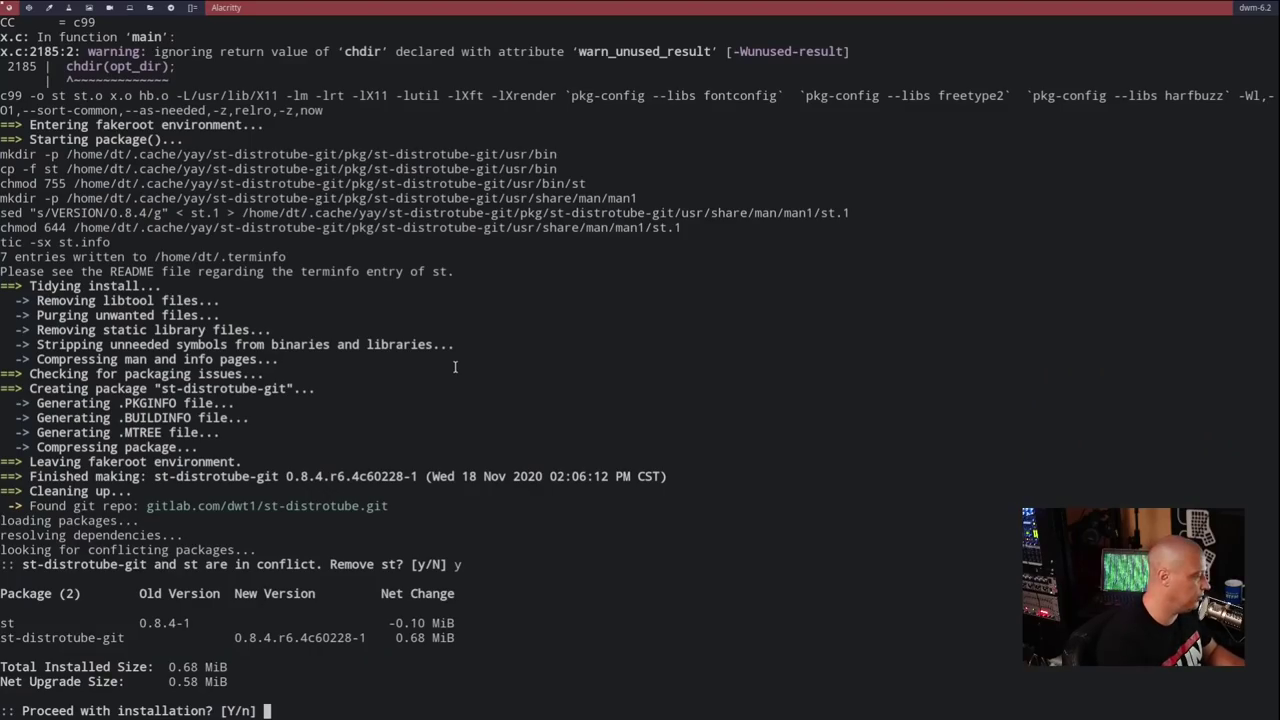
{"action": "key", "text": "Return"}
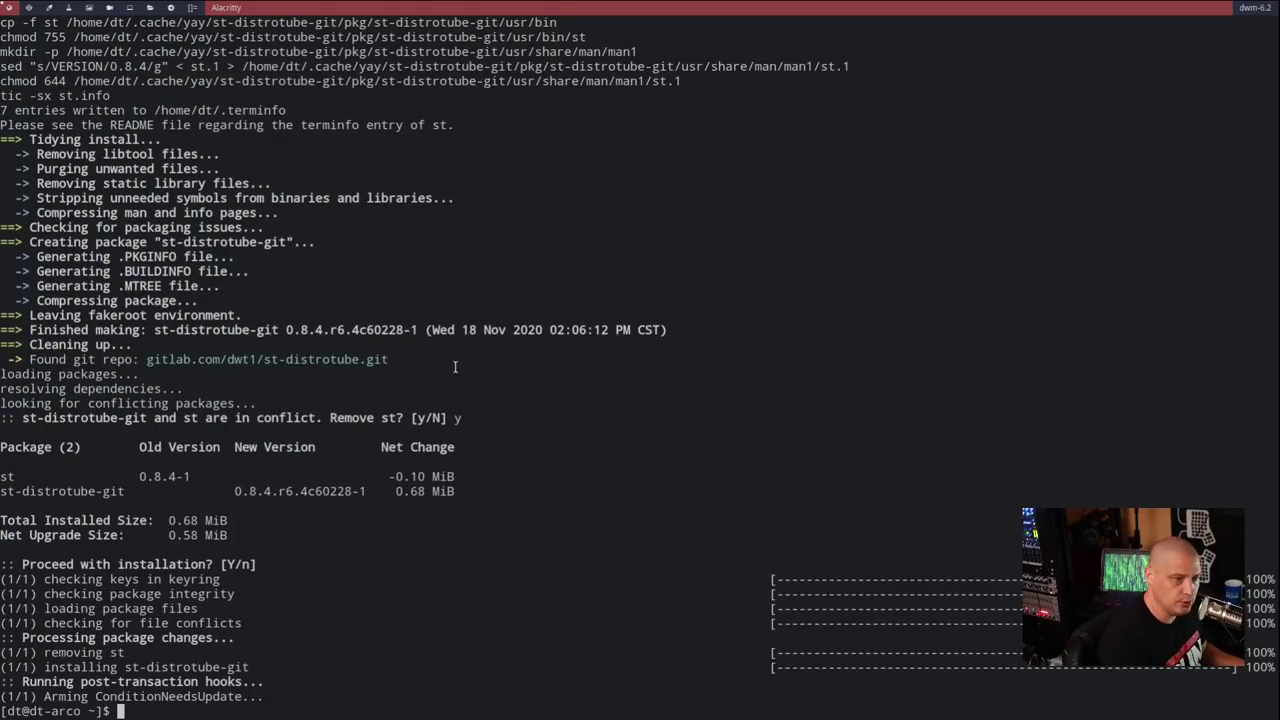
- Open a new st terminal tiled beside the Alacritty window
{"action": "key", "text": "super+shift+Return"}
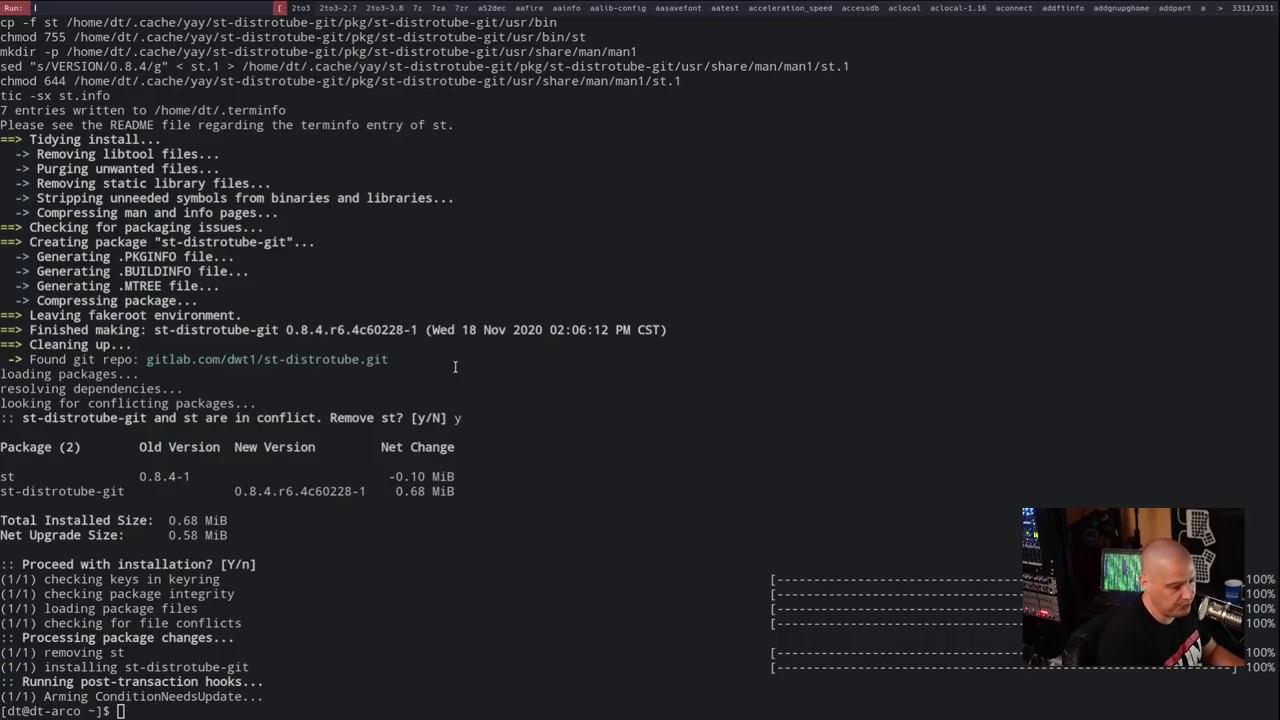
{"action": "key", "text": "Escape"}
{"action": "key", "text": "super+shift+Return"}
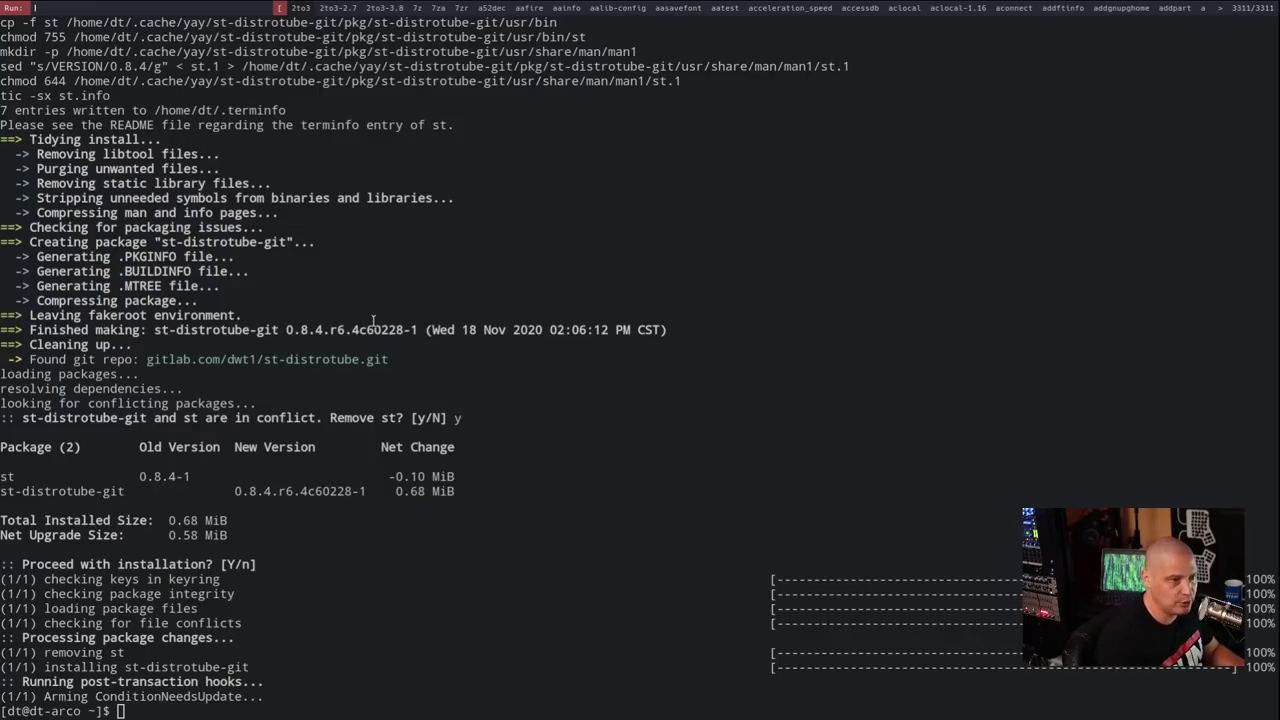
{"action": "type", "text": "ls"}
{"action": "key", "text": "BackSpace"}
{"action": "key", "text": "BackSpace"}
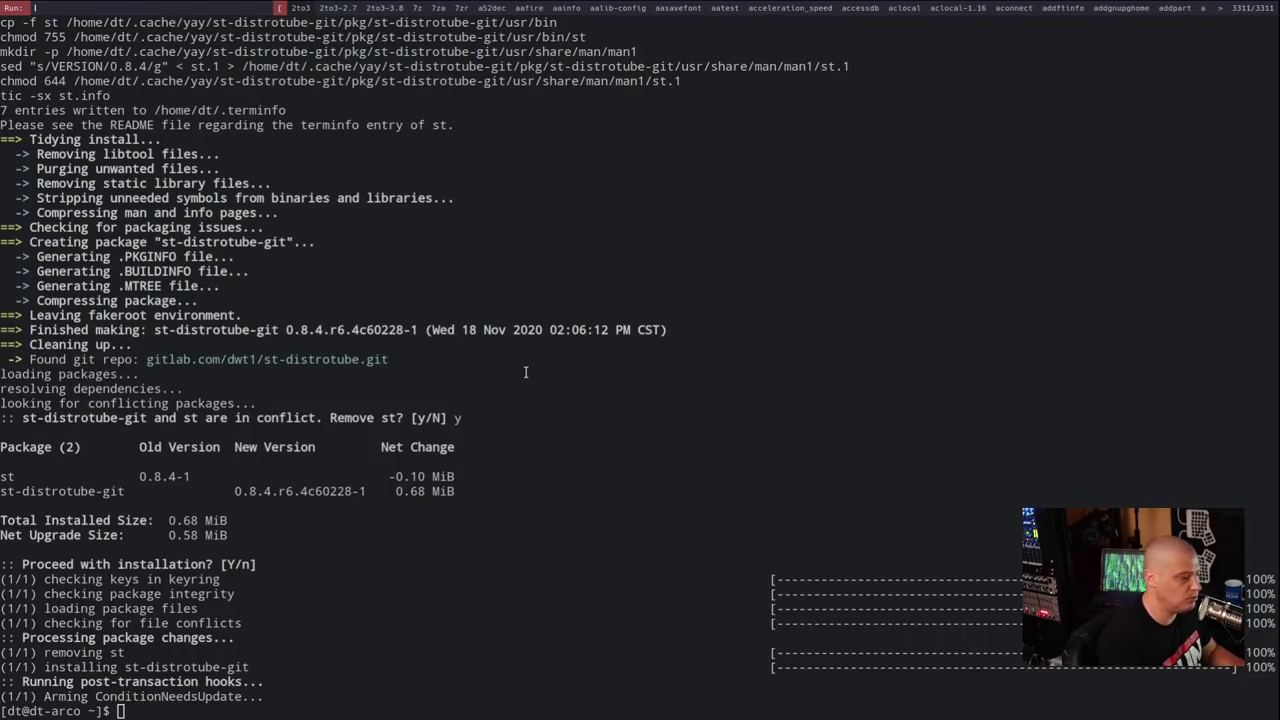
{"action": "key", "text": "Escape"}
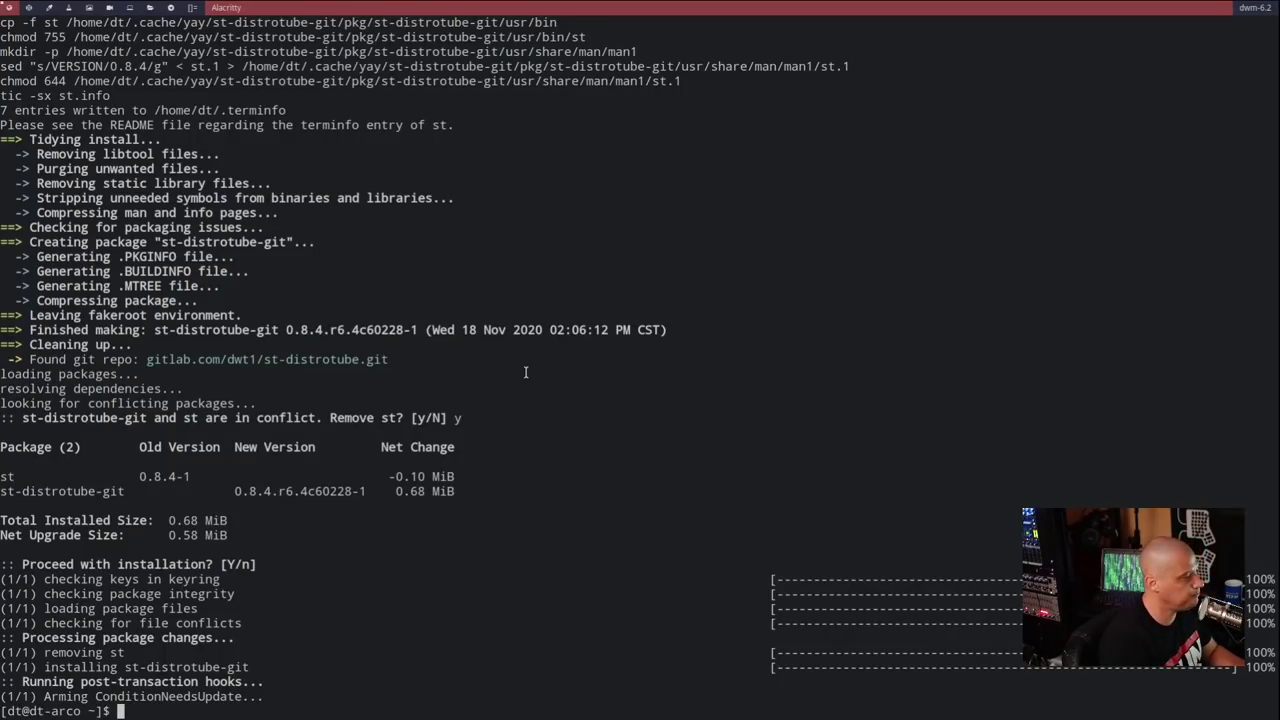
{"action": "key", "text": "super+shift+Return"}
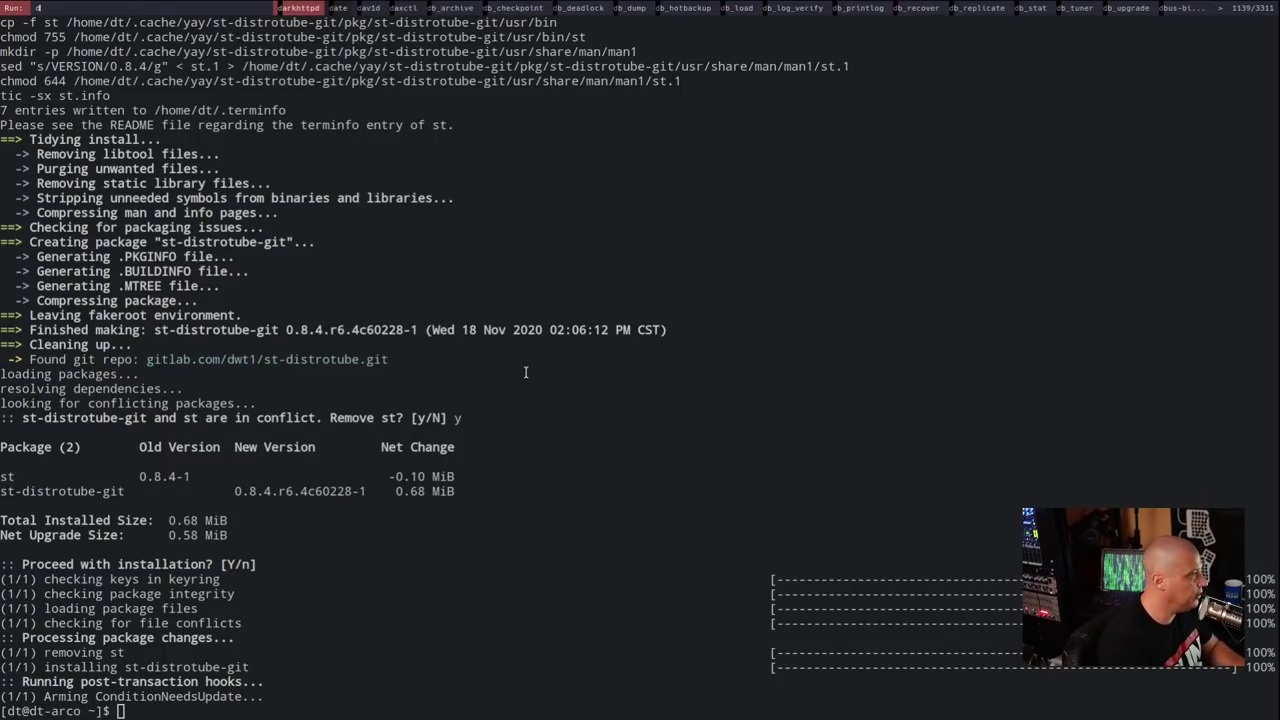
{"action": "key", "text": "Escape"}
{"action": "key", "text": "super+Return"}
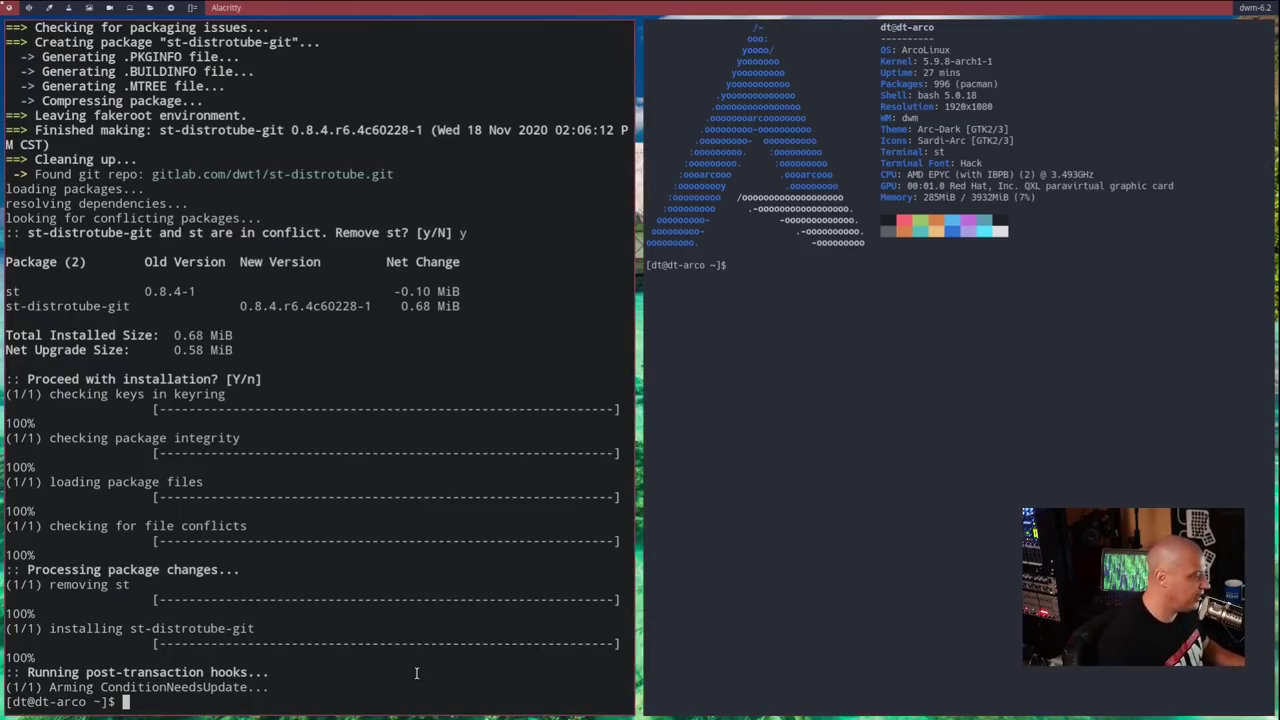
- Close Alacritty and spawn two more tiled st terminals
{"action": "key", "text": "ctrl+l"}
{"action": "key", "text": "super+shift+c"}
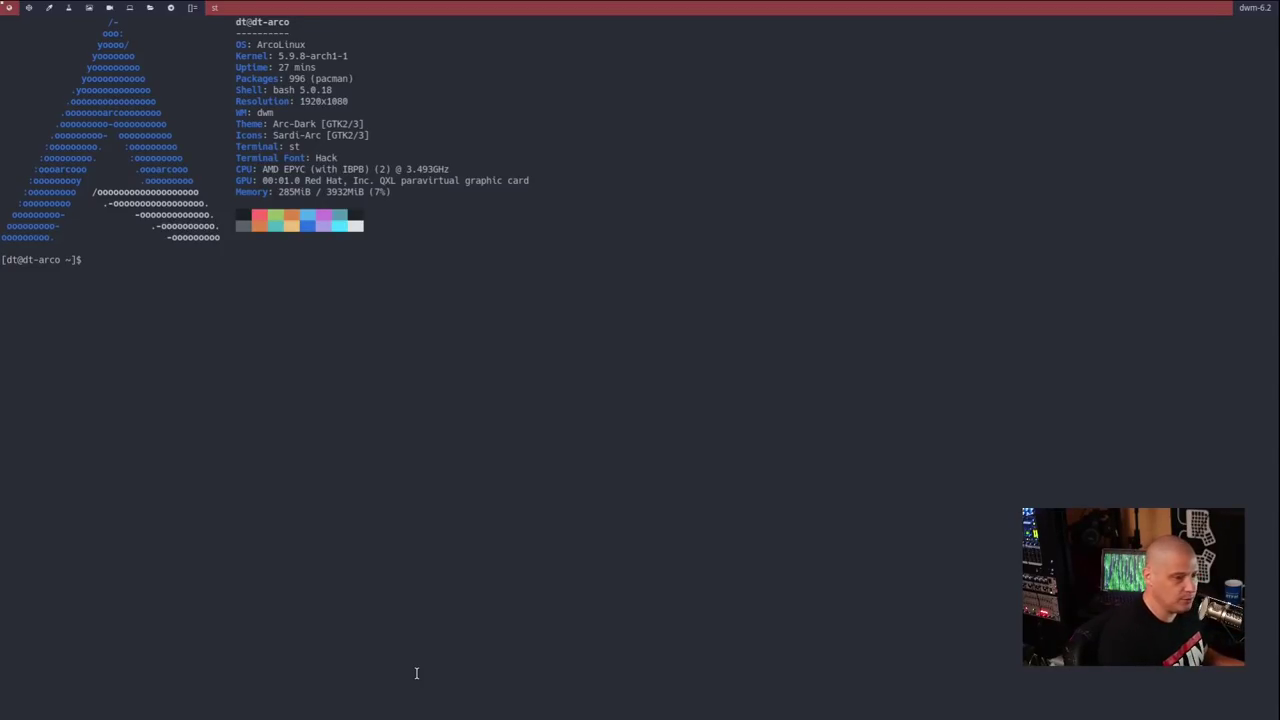
{"action": "key", "text": "super+shift+Return"}
{"action": "key", "text": "super+shift+Return"}
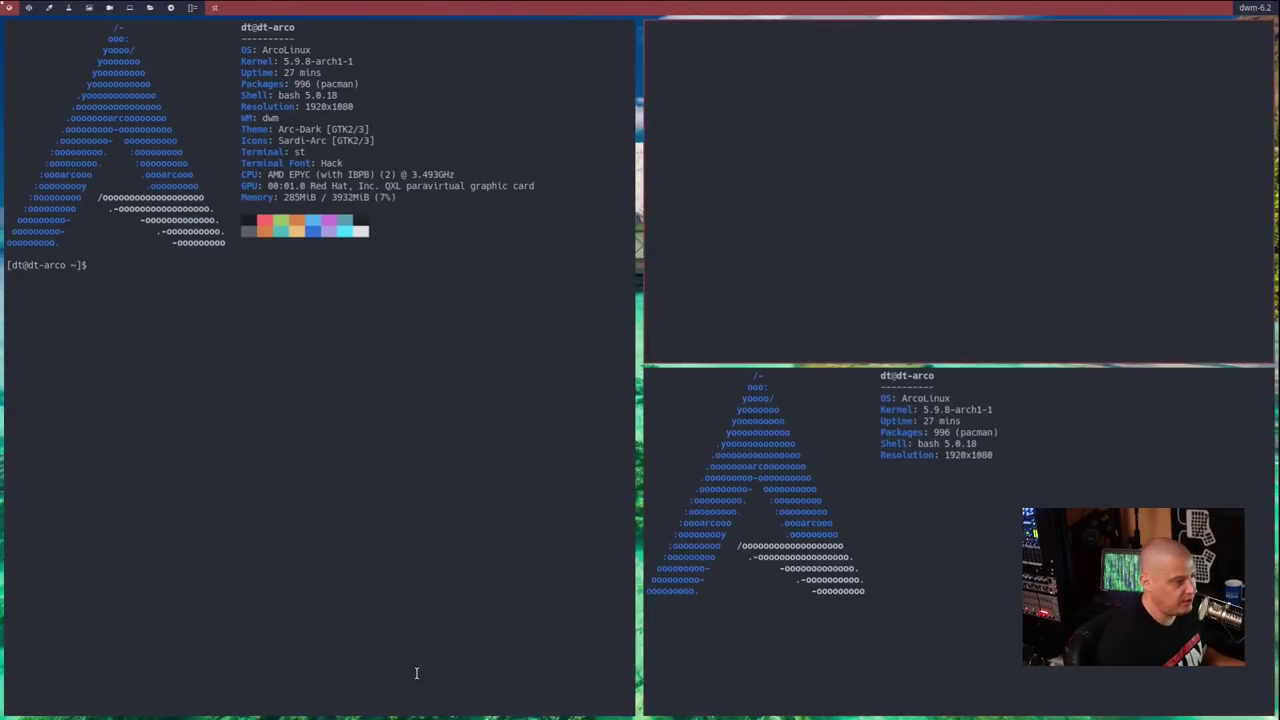
{"action": "key", "text": "super+shift+Return"}
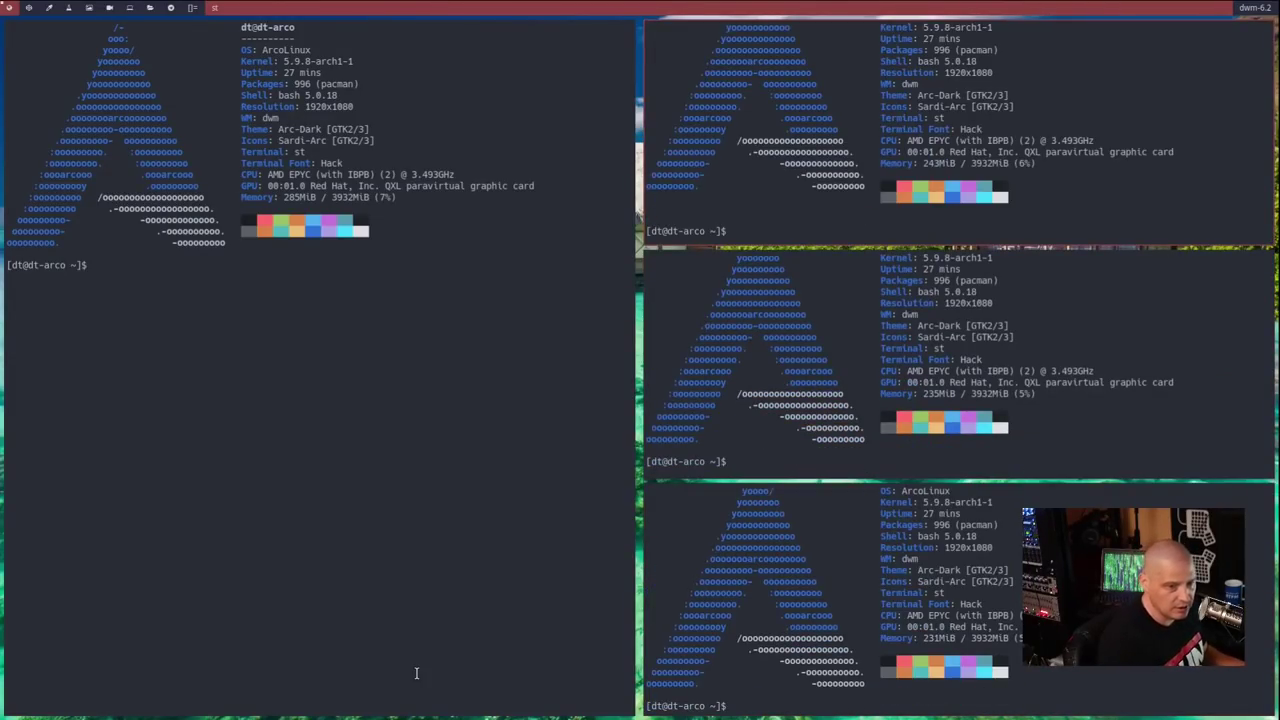
- Run ls and ls -la in the left terminal to list the home folder
{"action": "left_click", "coordinate": [243, 444]}
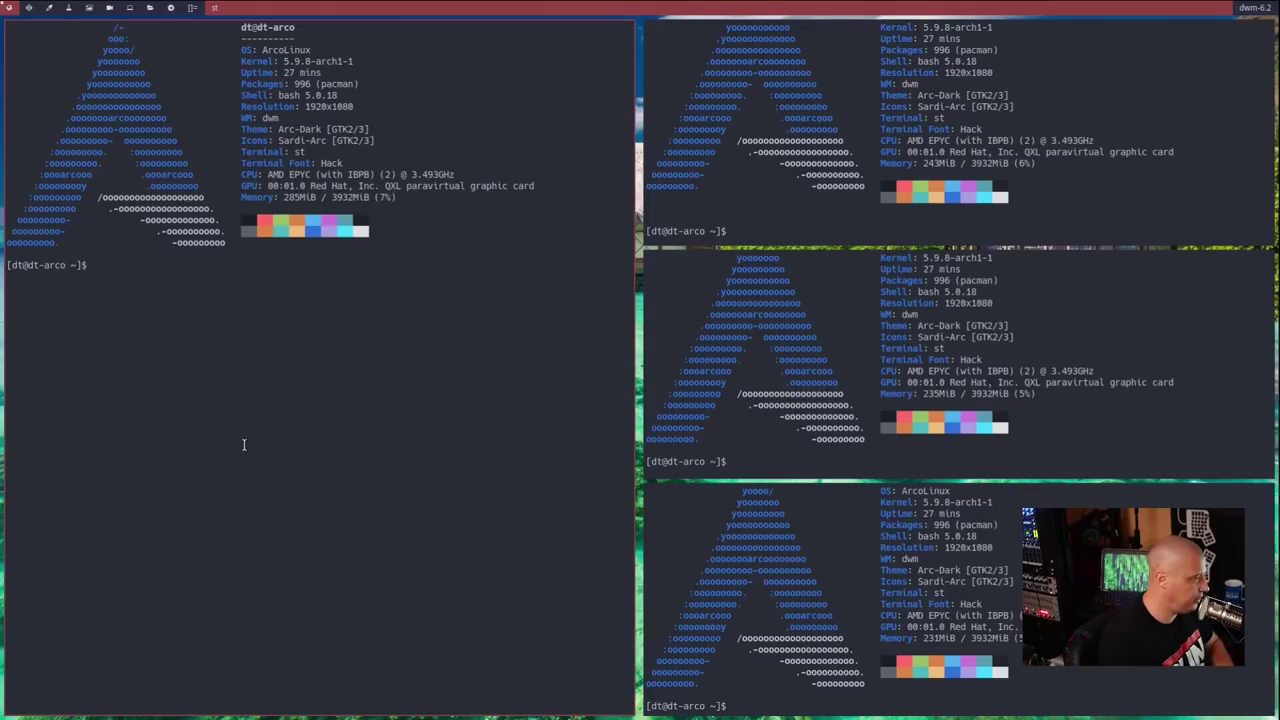
{"action": "type", "text": "ls"}
{"action": "key", "text": "Return"}
{"action": "type", "text": "ls -la"}
{"action": "key", "text": "Return"}
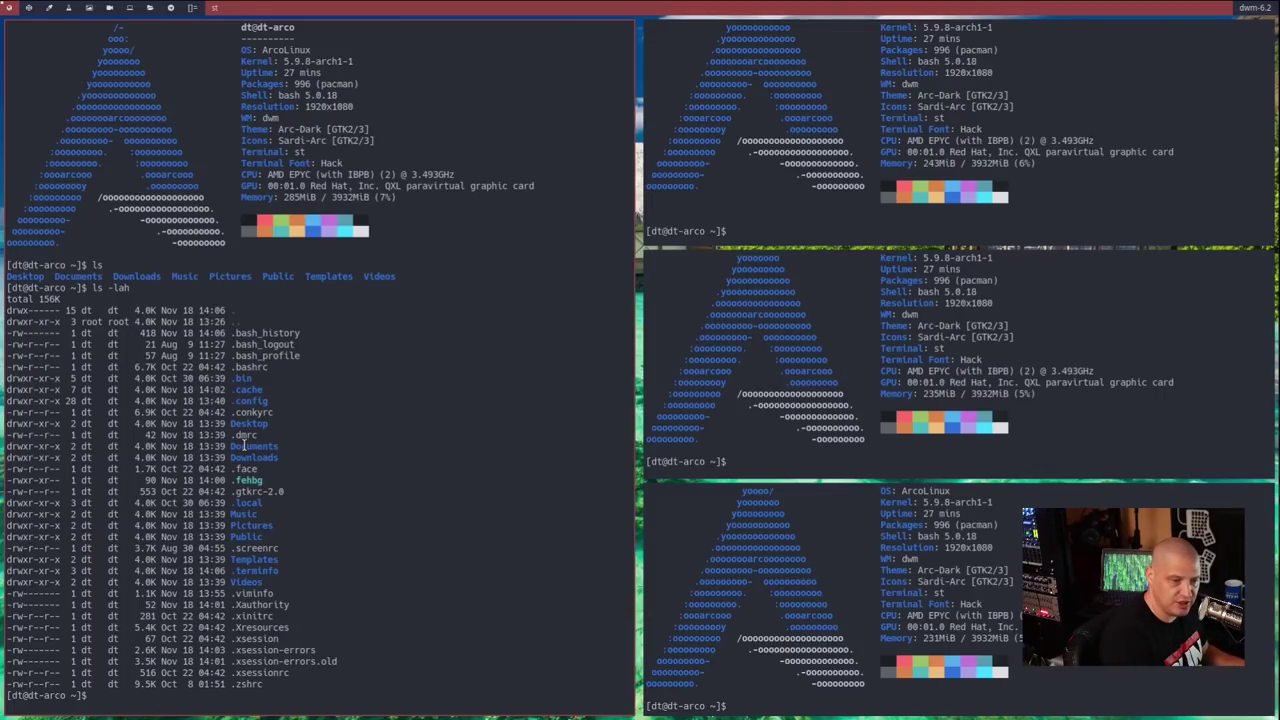
- Rotate the tiled terminal stack, then close the extra terminals so only one remains
{"action": "key", "text": "super+shift+k"}
{"action": "key", "text": "super+shift+k"}
{"action": "key", "text": "super+shift+k"}
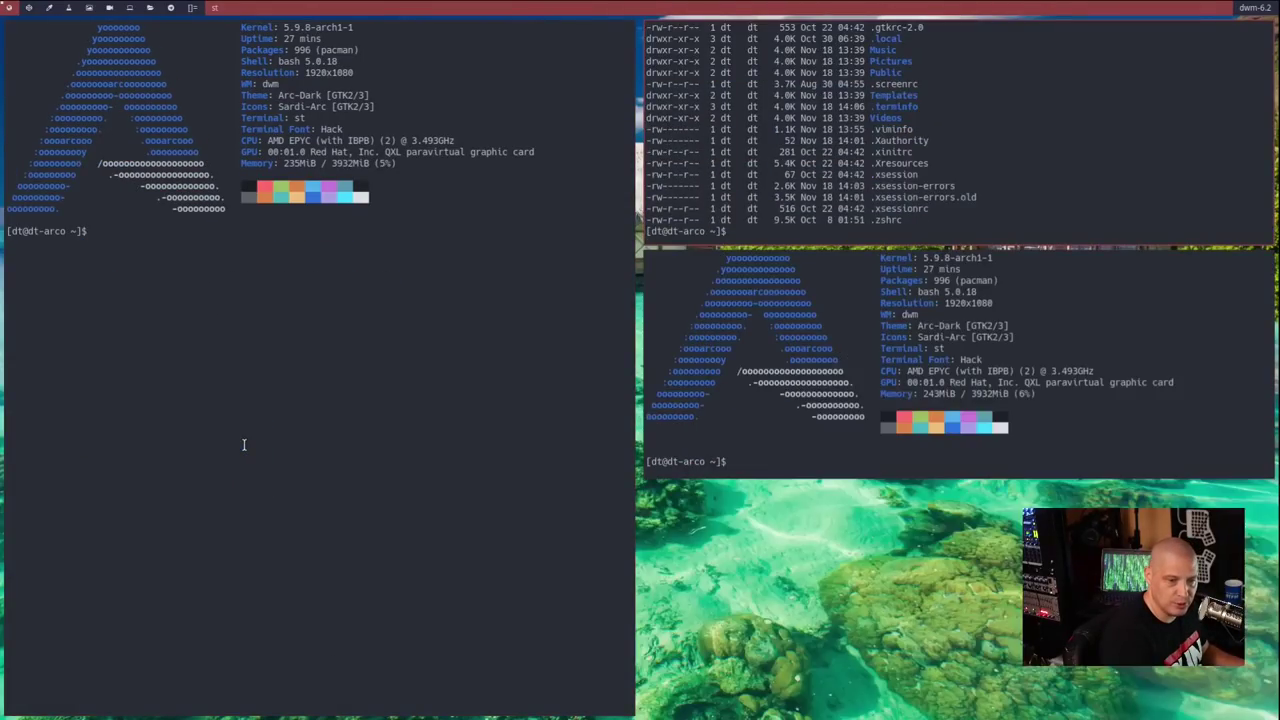
{"action": "key", "text": "super+shift+k"}
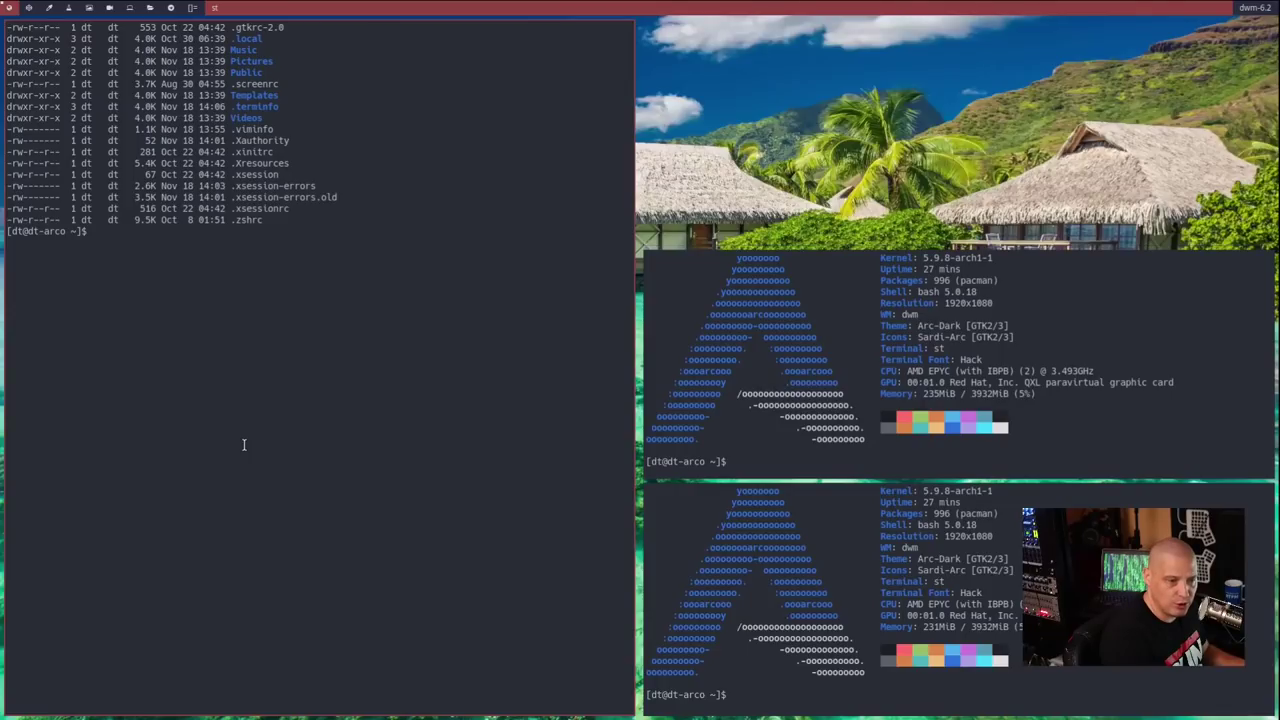
{"action": "key", "text": "super+shift+k"}
{"action": "key", "text": "super+shift+j"}
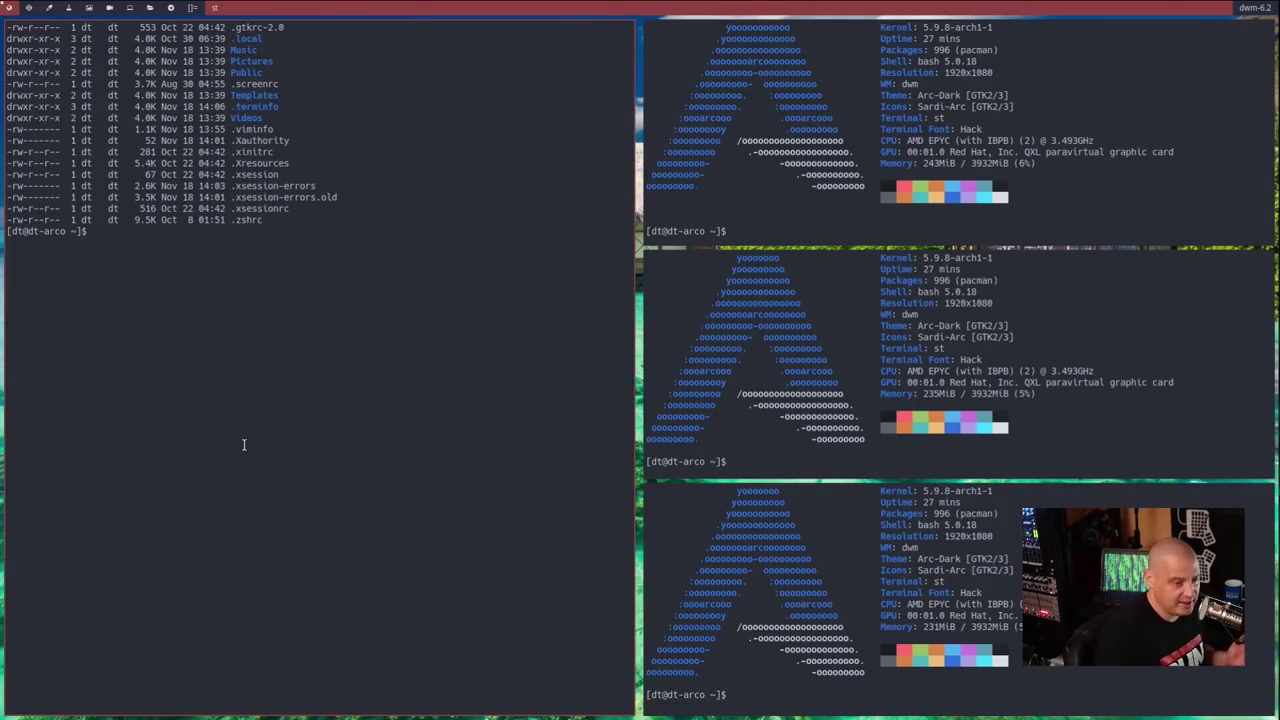
{"action": "key", "text": "super+shift+c"}
{"action": "key", "text": "super+shift+c"}
{"action": "key", "text": "super+shift+c"}
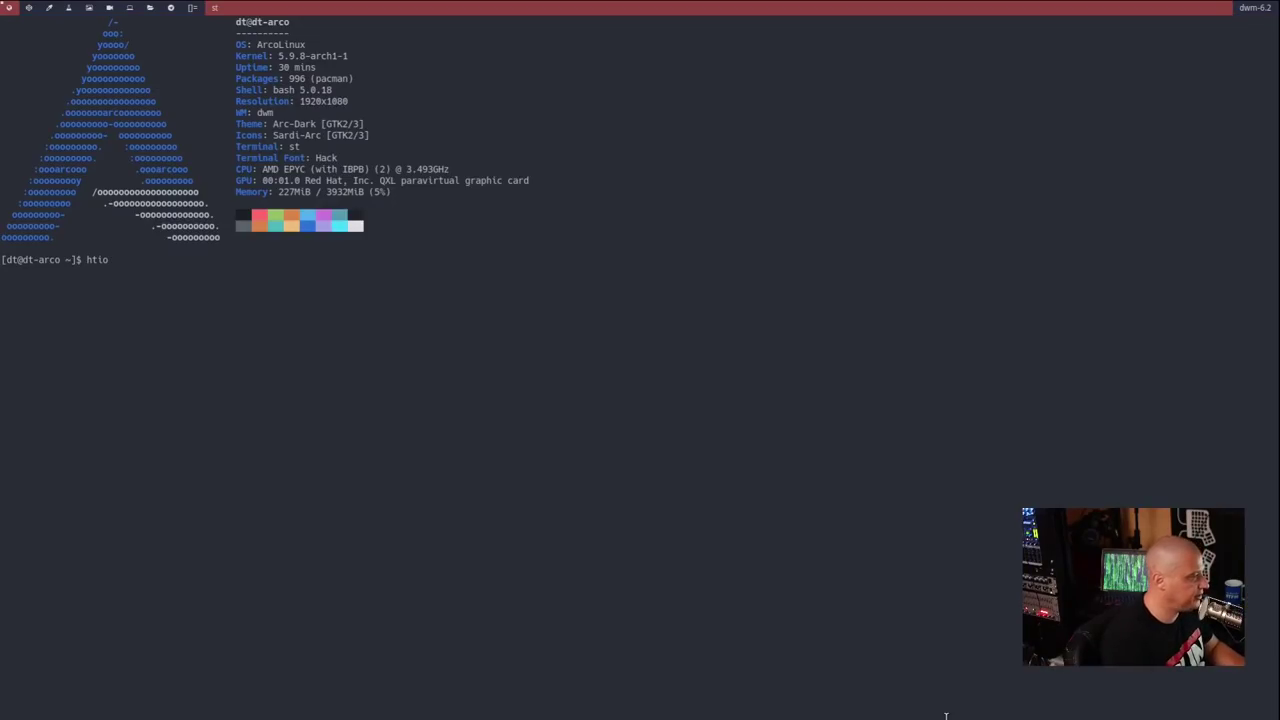
- Run htop to view running processes, then close the terminal to reveal the tropical wallpaper
{"action": "key", "text": "Return"}
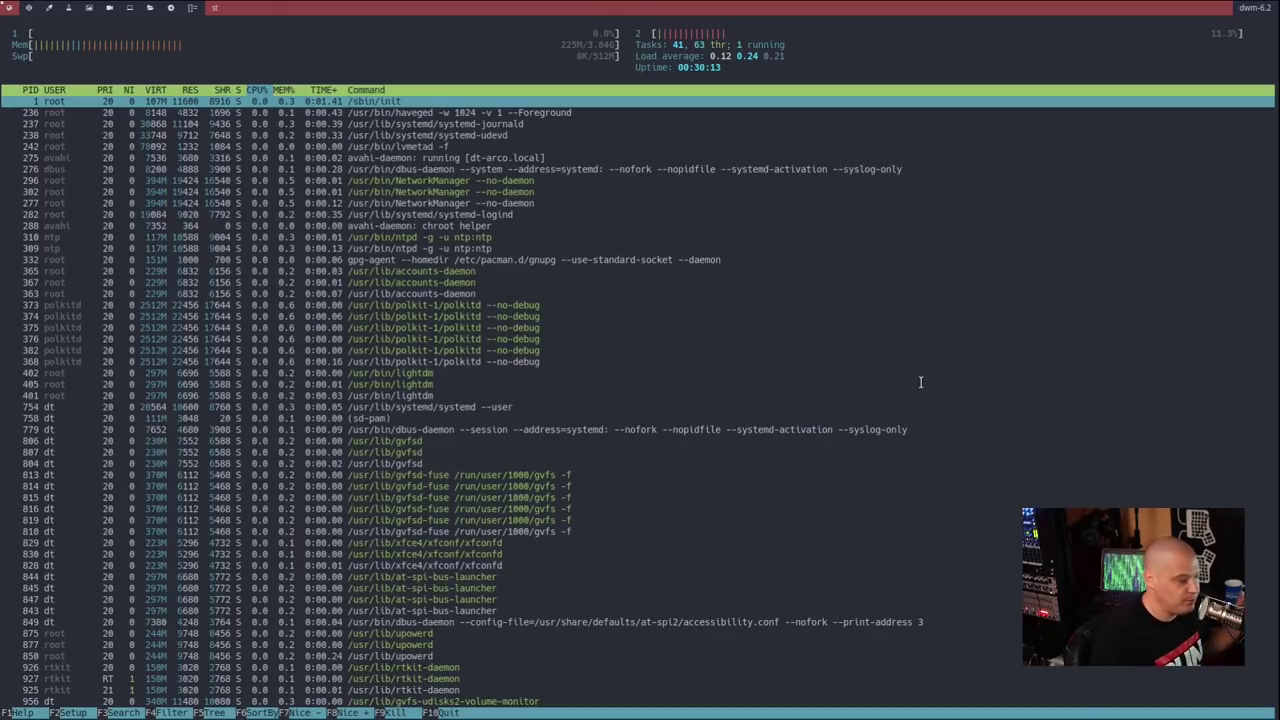
{"action": "key", "text": "super+shift+c"}
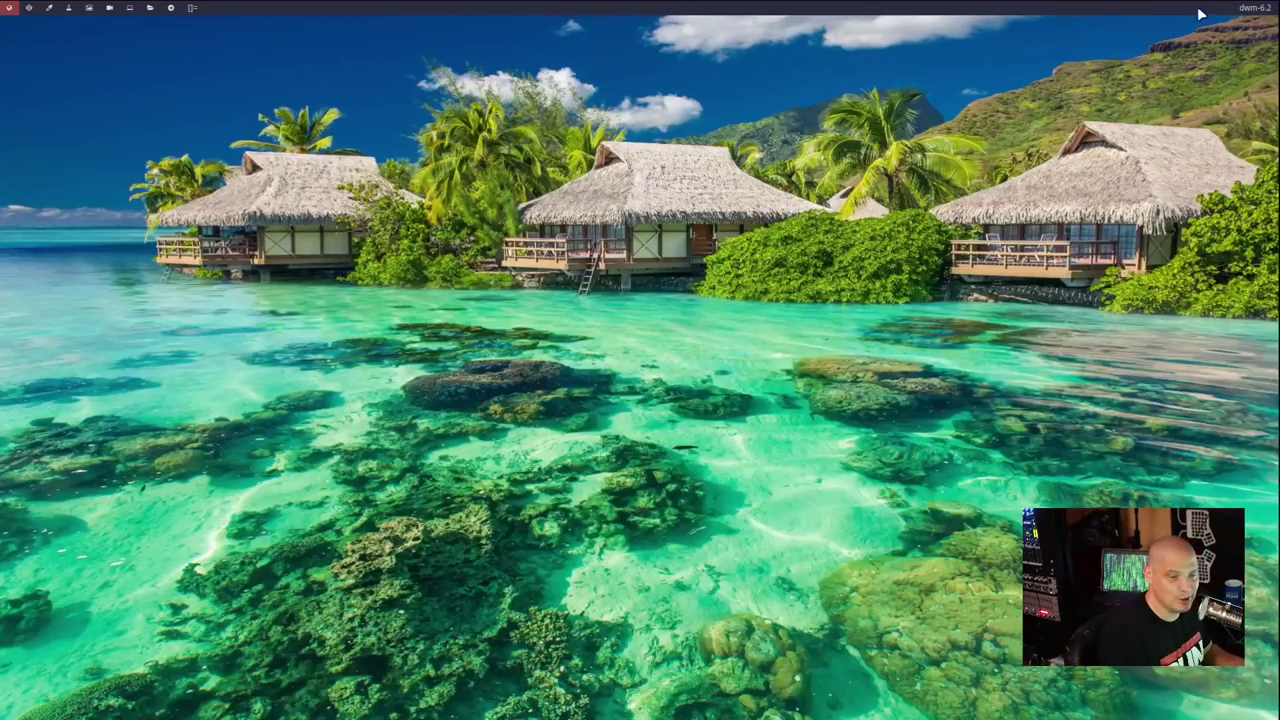